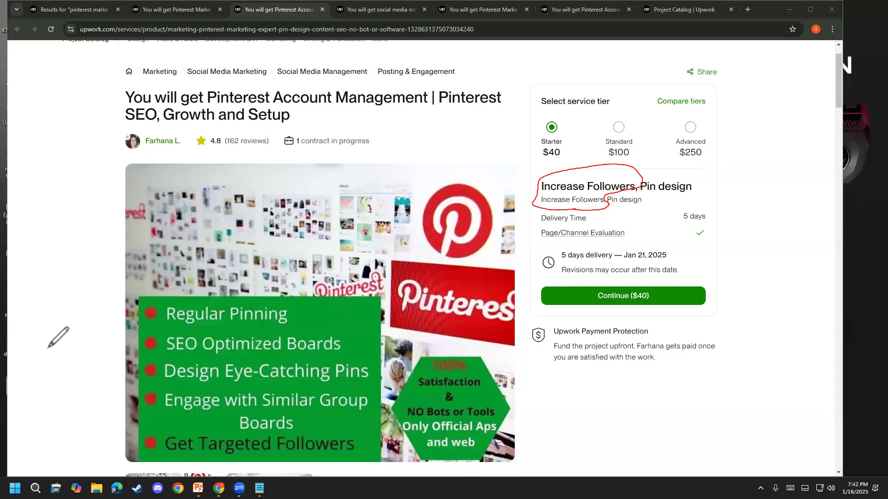
Step: Compare the Standard, Advanced and Starter tiers of the Pinterest Account Management project and clear the red annotation
left_click(7, 383)
left_click(618, 127)
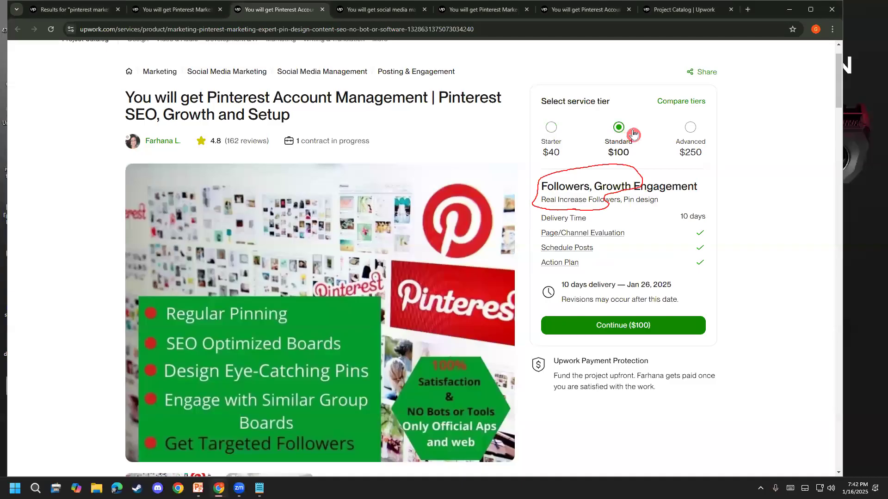
left_click(698, 127)
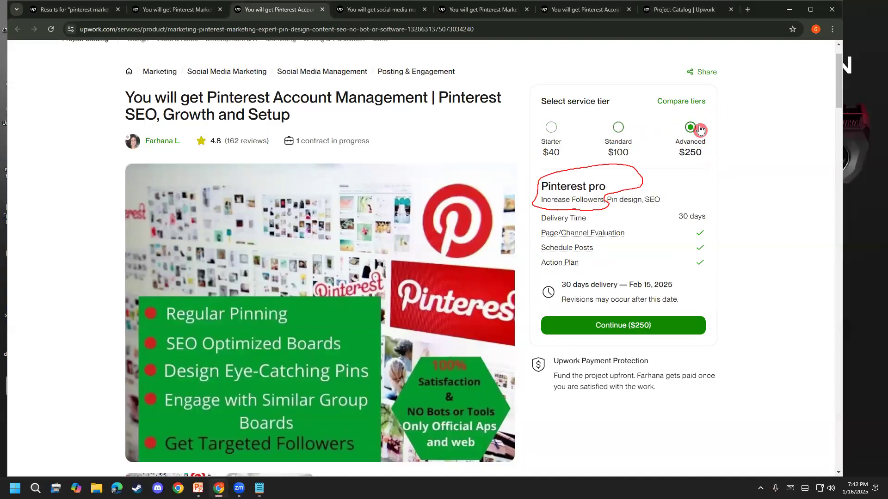
left_click(560, 145)
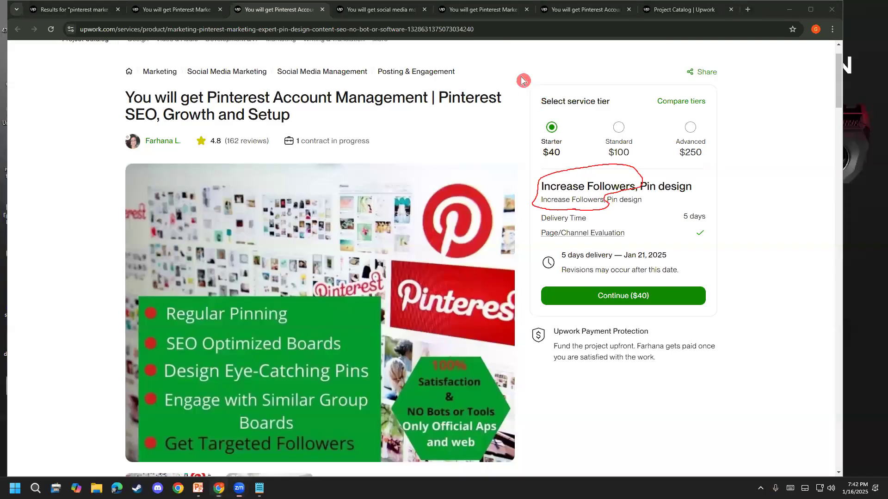
mouse_move(43, 315)
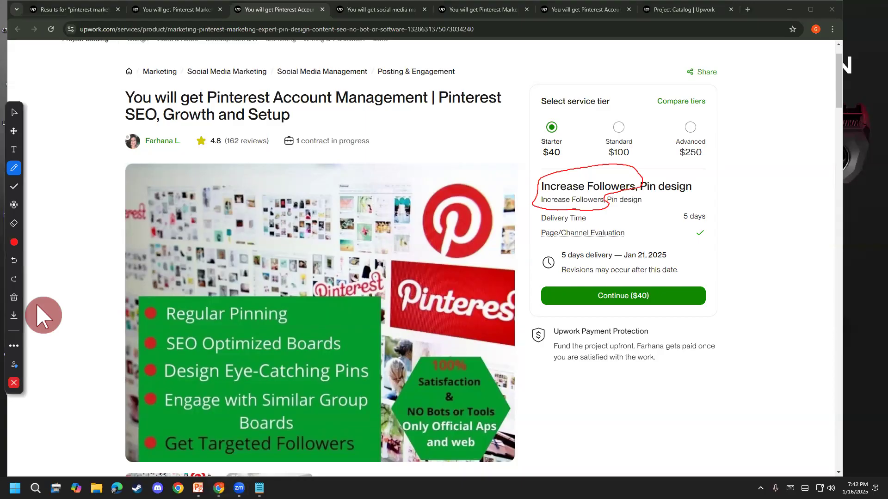
left_click(14, 382)
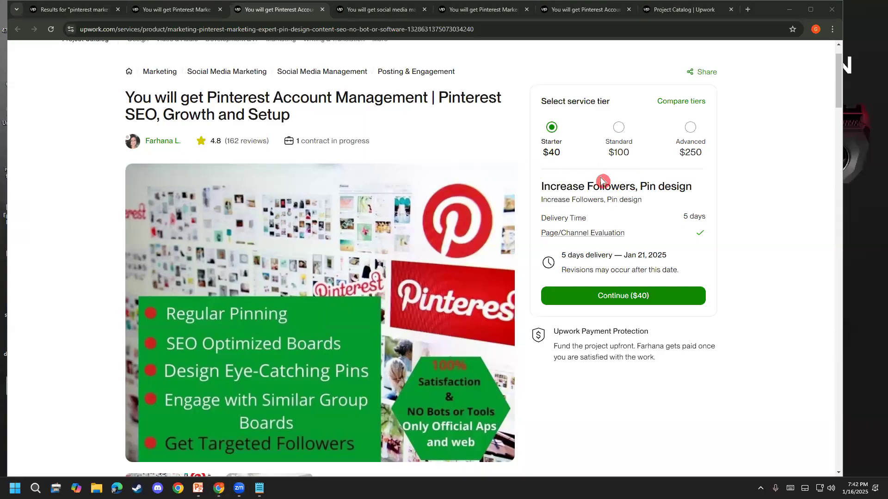
Step: Highlight "Increase Followers," in the Starter tier's description and review the project details and included services
left_click_drag(542, 199, 607, 199)
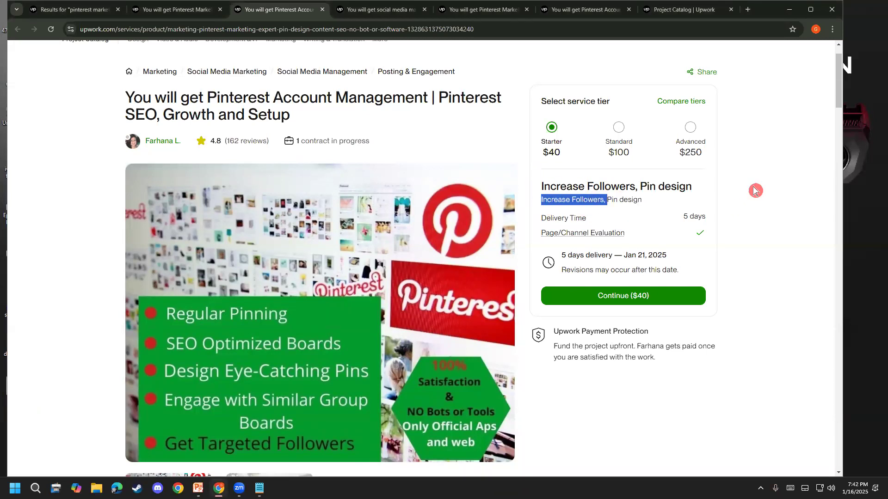
left_click_drag(607, 200, 540, 202)
scroll(580, 451, "down", 3)
scroll(580, 452, "down", 7)
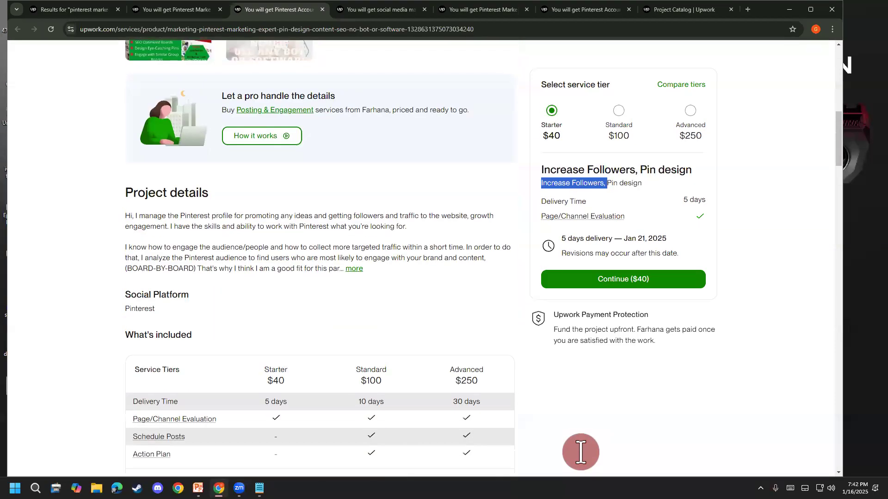
Step: Show the second gallery image of the Pinterest Account Management project
scroll(573, 435, "up", 6)
left_click(268, 299)
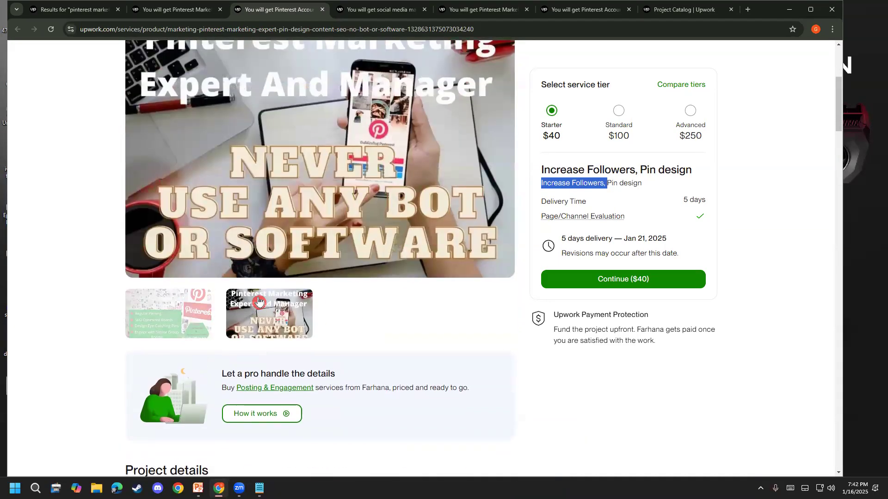
scroll(324, 189, "up", 4)
scroll(489, 294, "down", 2)
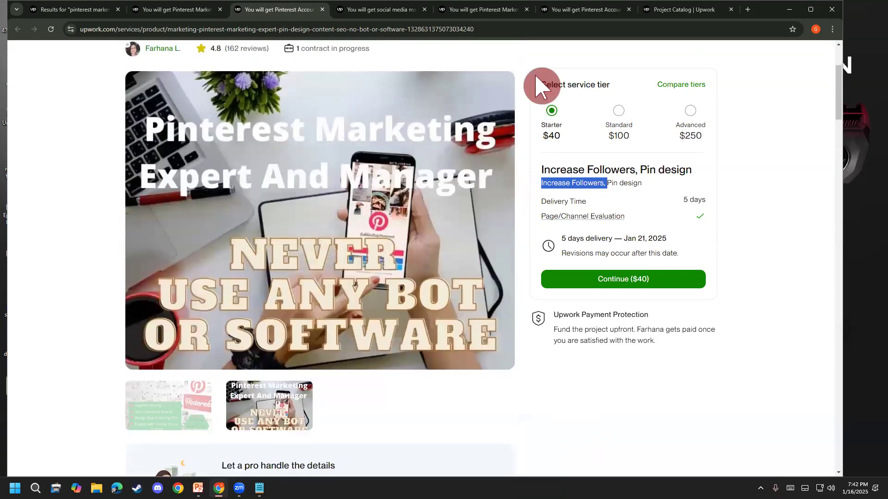
Step: Draw three red check marks over the gallery image's marketing and no-bot claims, and clear them
left_click_drag(309, 115, 385, 104)
left_click_drag(226, 222, 374, 221)
left_click_drag(398, 351, 573, 291)
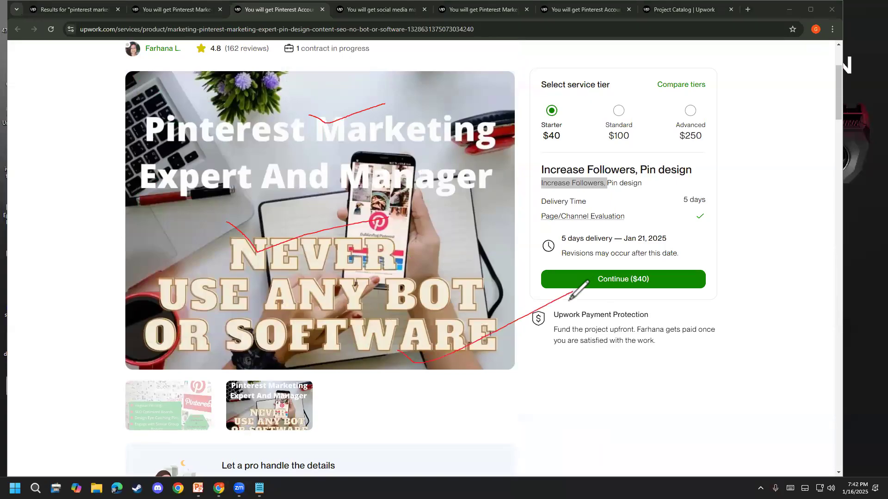
left_click(68, 309)
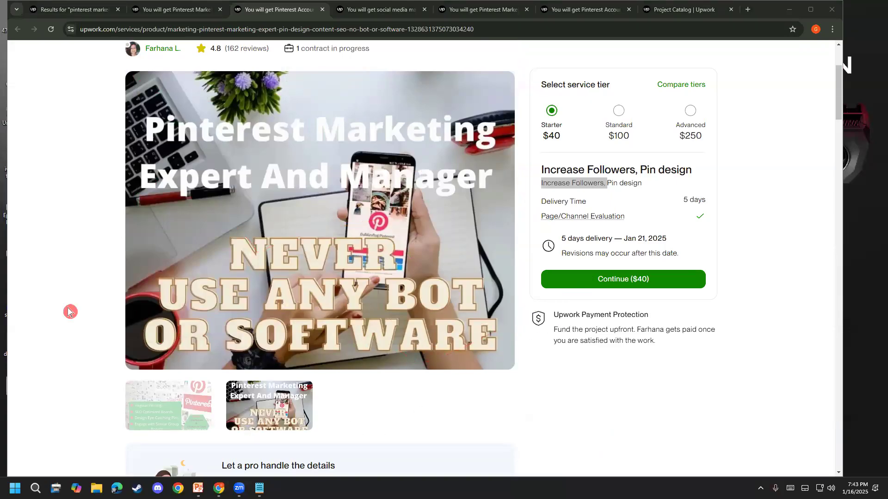
Step: Review the project's rating breakdown and load more client feedback
scroll(83, 443, "down", 15)
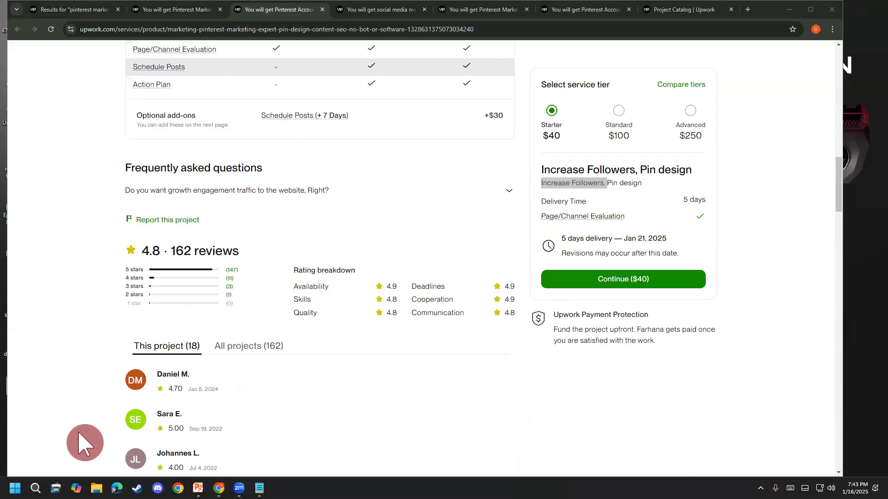
scroll(84, 443, "down", 6)
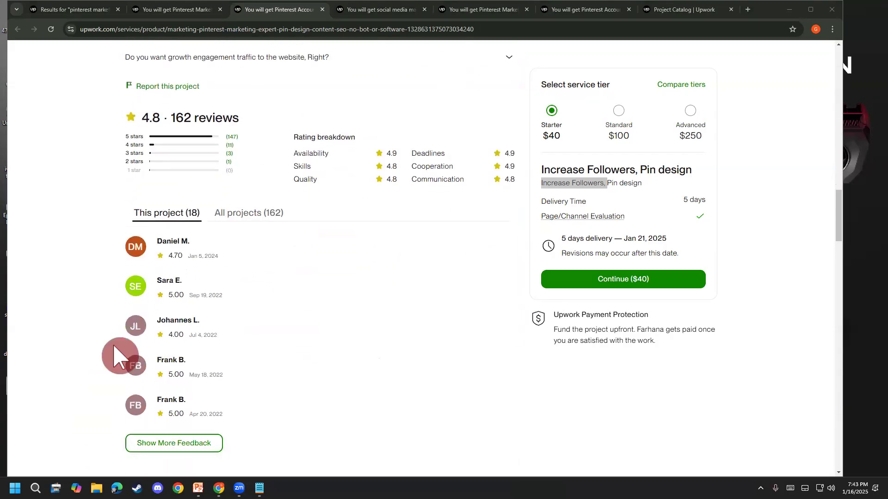
left_click(186, 350)
scroll(142, 258, "down", 3)
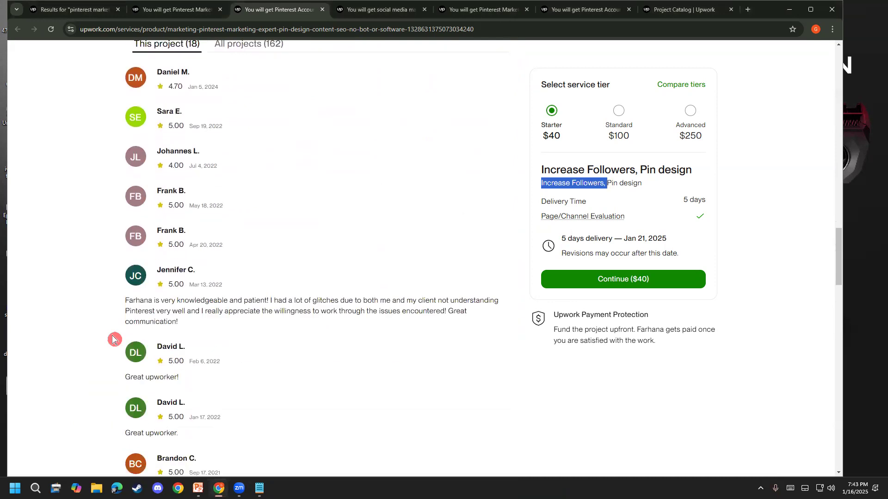
Step: Read the additional client reviews and the freelancer's profile summary
left_click_drag(142, 259, 463, 252)
left_click_drag(312, 238, 497, 258)
left_click(485, 259)
scroll(167, 251, "down", 4)
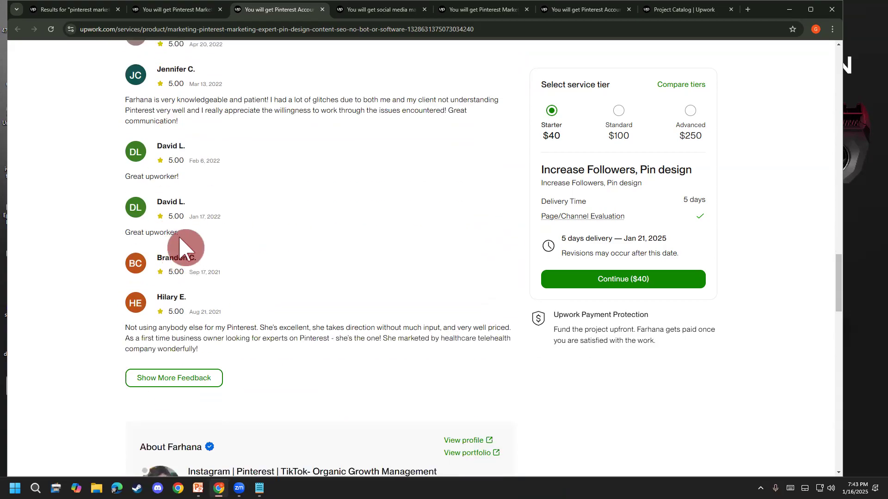
scroll(53, 392, "down", 5)
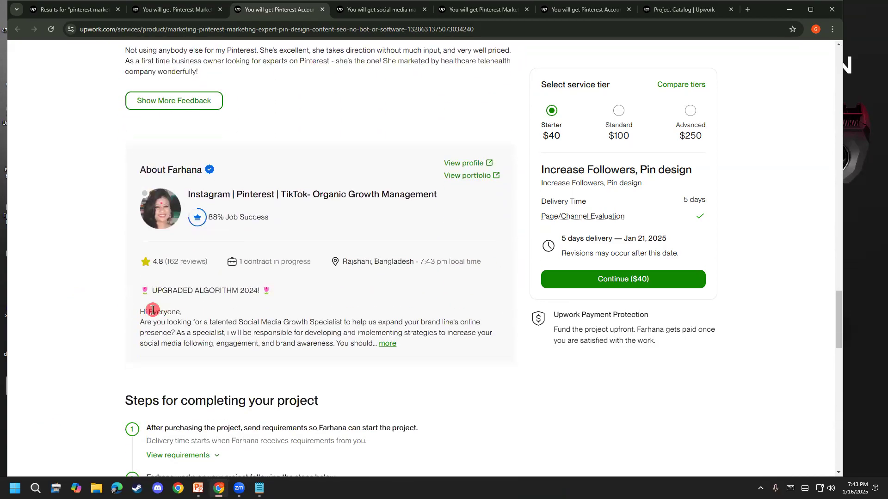
scroll(65, 368, "down", 1)
scroll(58, 434, "up", 11)
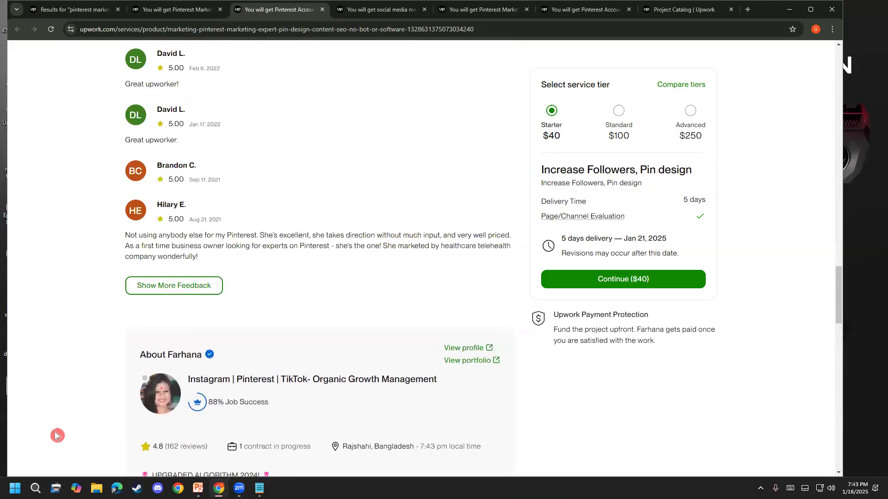
Step: Return to the service tiers and highlight "Increase Followers" in the Starter tier's description
scroll(54, 433, "up", 20)
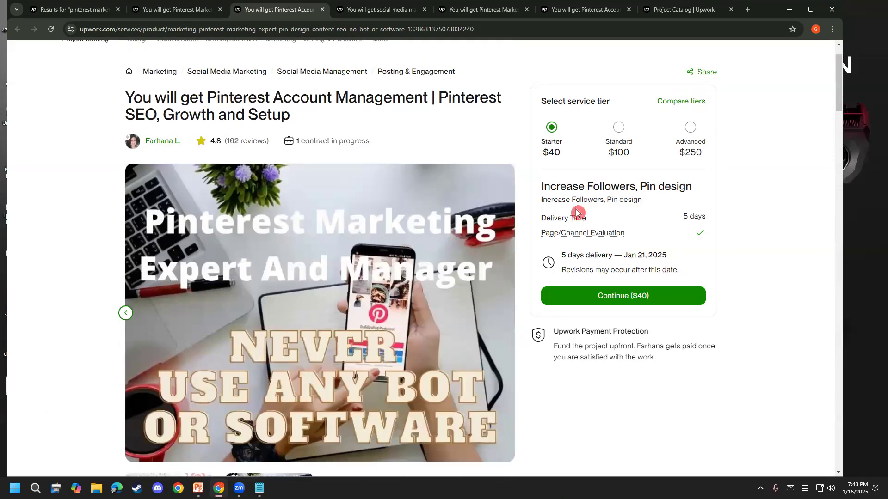
left_click_drag(603, 199, 540, 199)
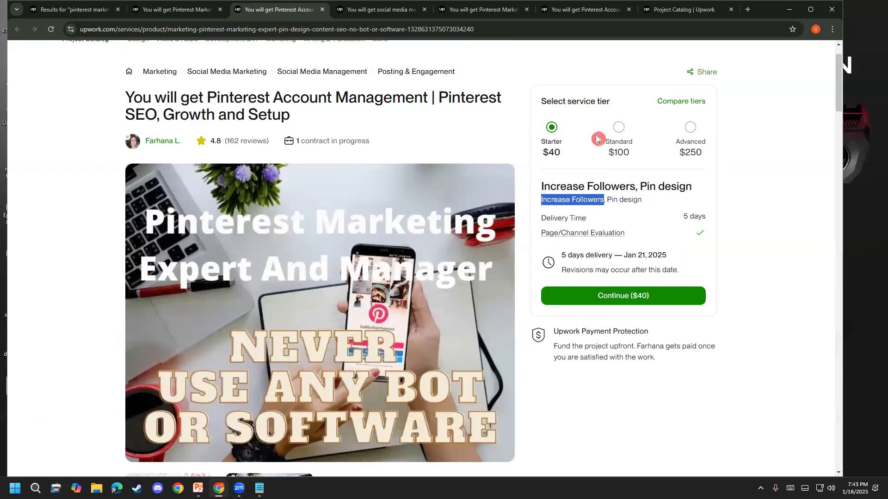
left_click(596, 199)
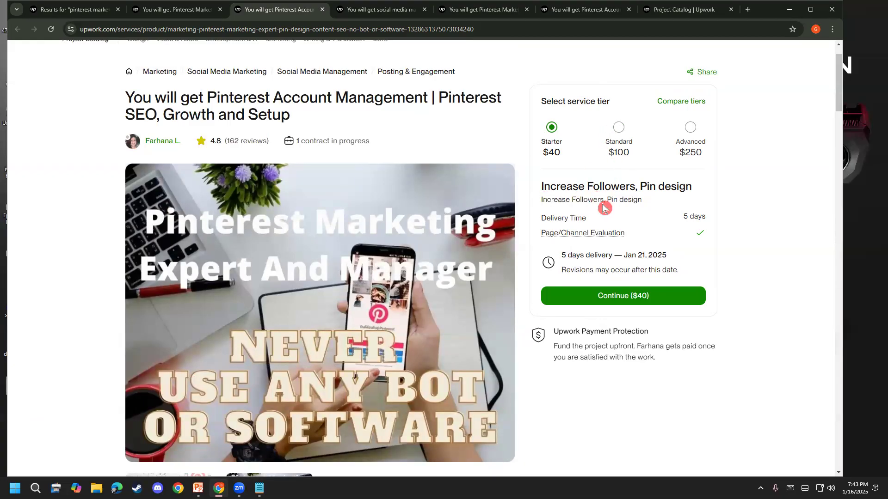
left_click_drag(604, 199, 536, 208)
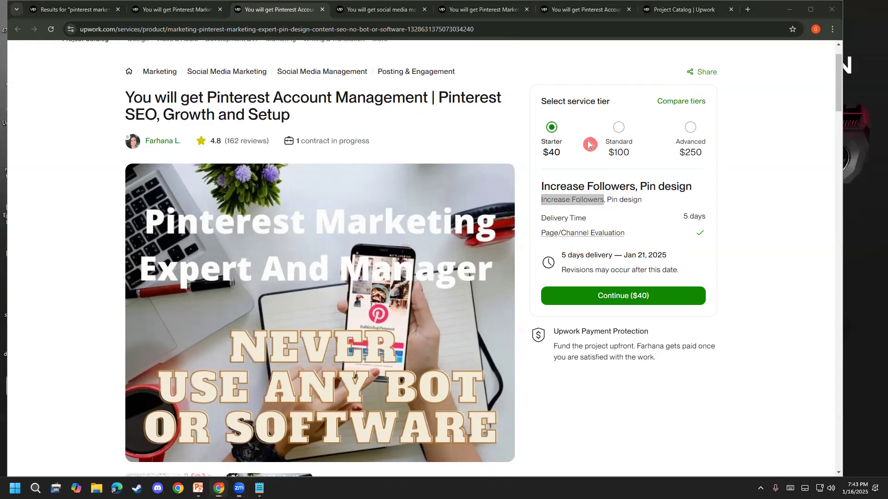
Step: Check the custom tier titles on the Project Catalog pricing page and bring up the "$40 - 5 days" note in Notepad
left_click(659, 10)
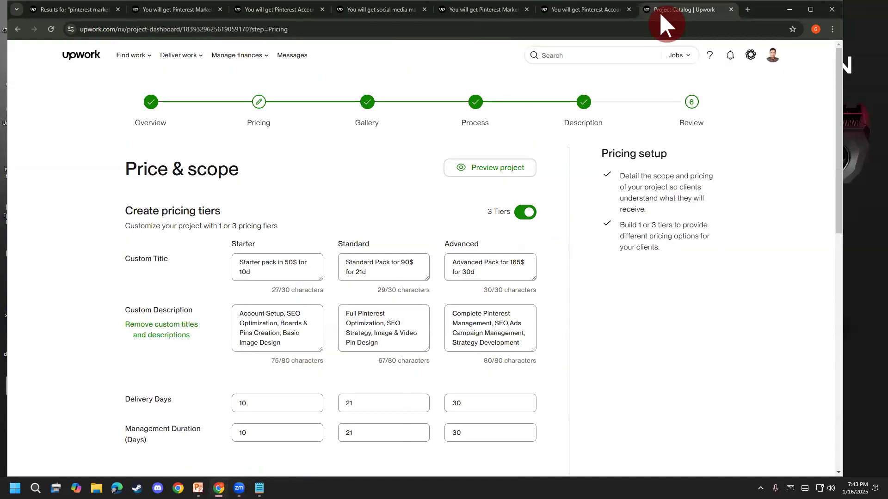
left_click(267, 270)
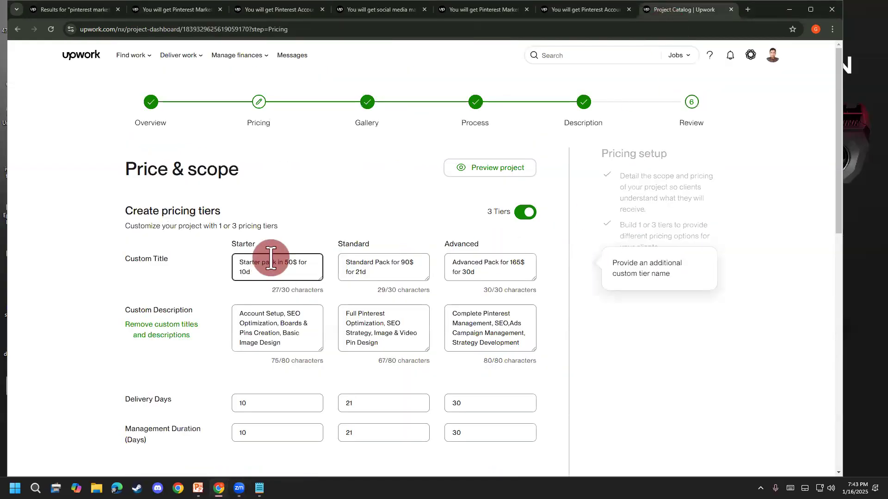
mouse_move(259, 488)
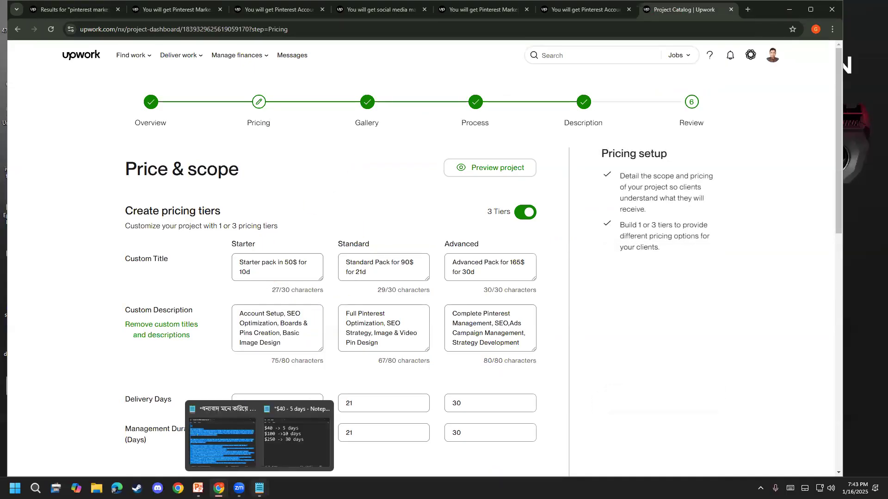
left_click(296, 441)
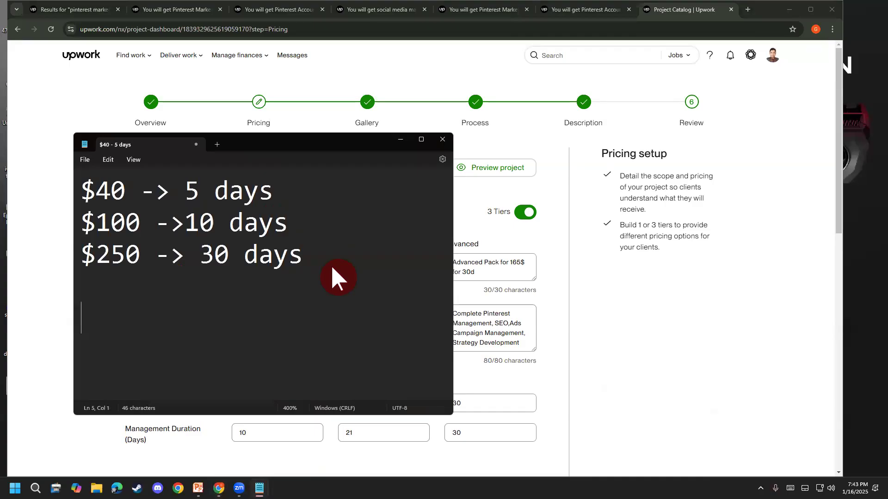
Step: View the IG|FB|Twitter social media marketing project in the browser and highlight its Starter title "3 posts+ engagement for 1 week"
left_click(279, 13)
left_click(369, 10)
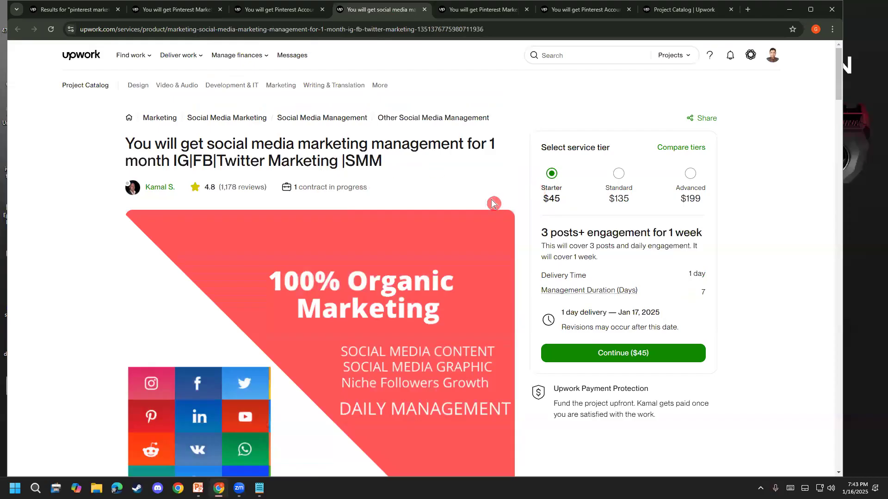
left_click_drag(541, 234, 701, 227)
right_click(657, 226)
left_click(672, 231)
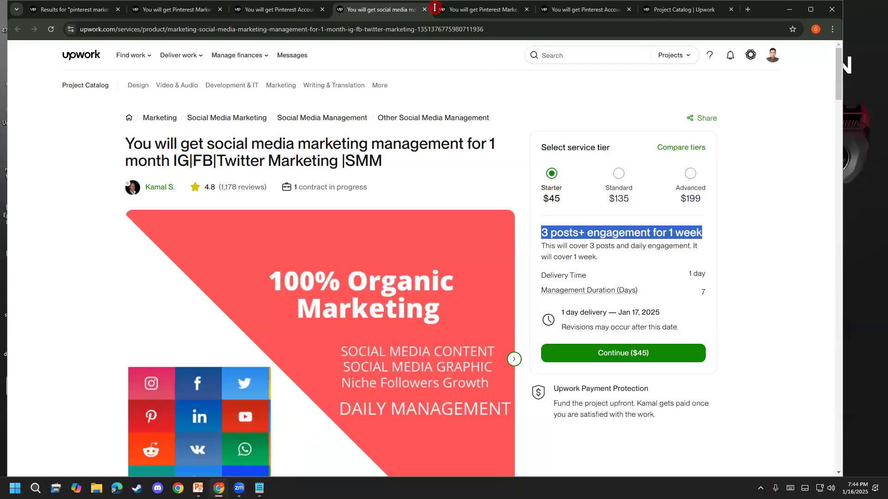
Step: View the Pinterest Marketing Expert project's Starter tier and record "$50 -> 7 days" in the Notepad note
left_click(461, 14)
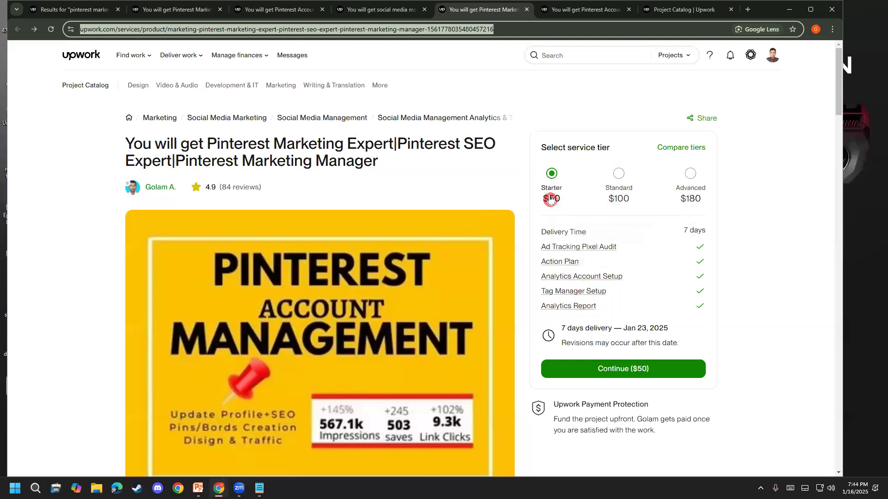
mouse_move(239, 488)
left_click(307, 468)
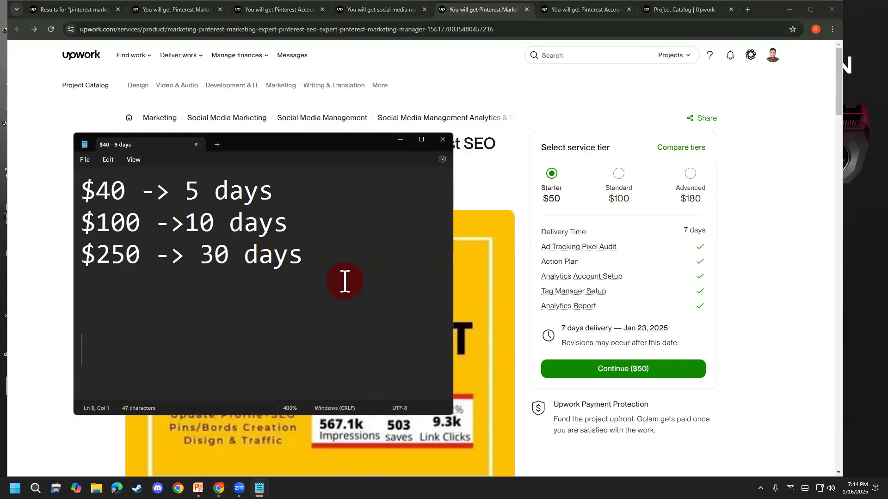
type("$50")
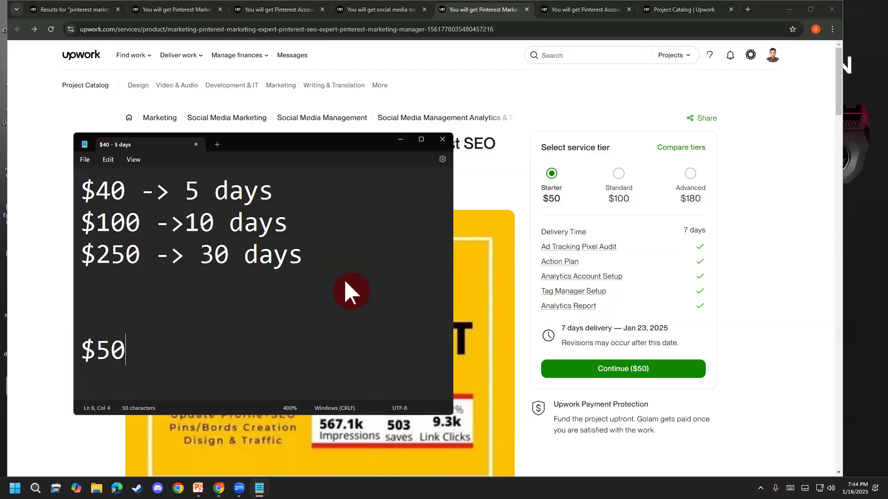
type(" -> 7 days")
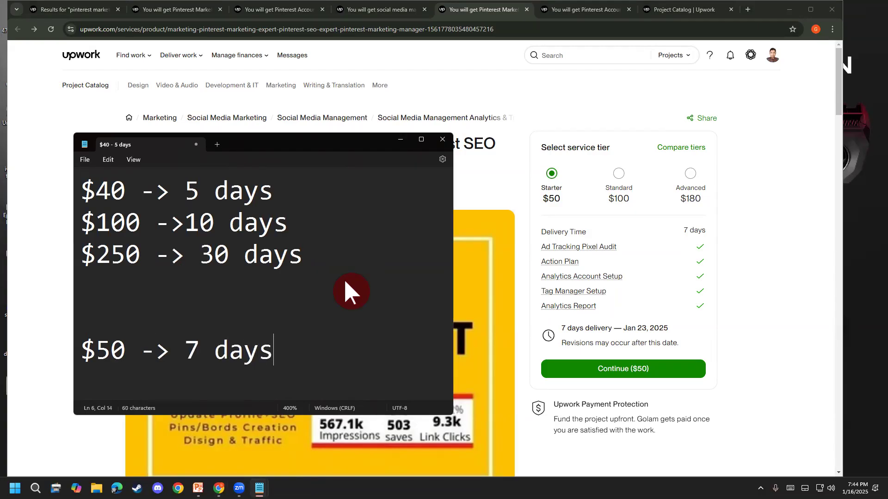
Step: Check the Standard tier's delivery time and add the line "$100 -> 15 days" to the Notepad note
key("Return")
type("$100 ")
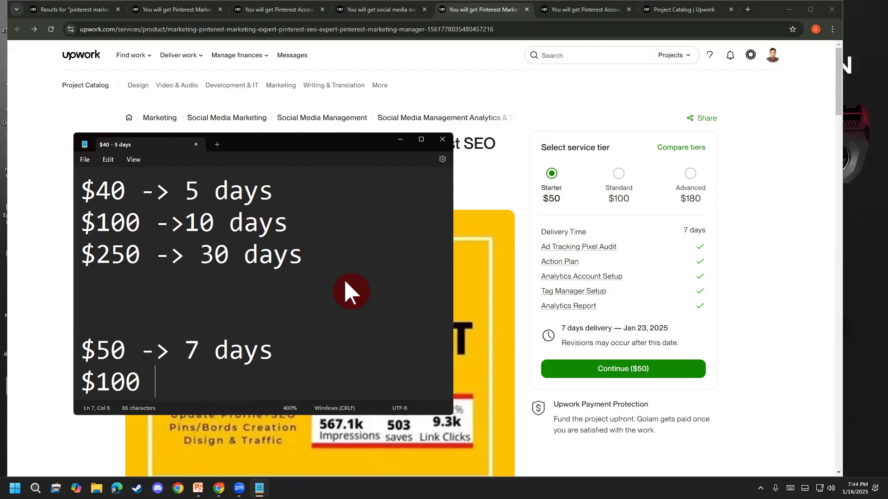
type("->")
left_click(615, 181)
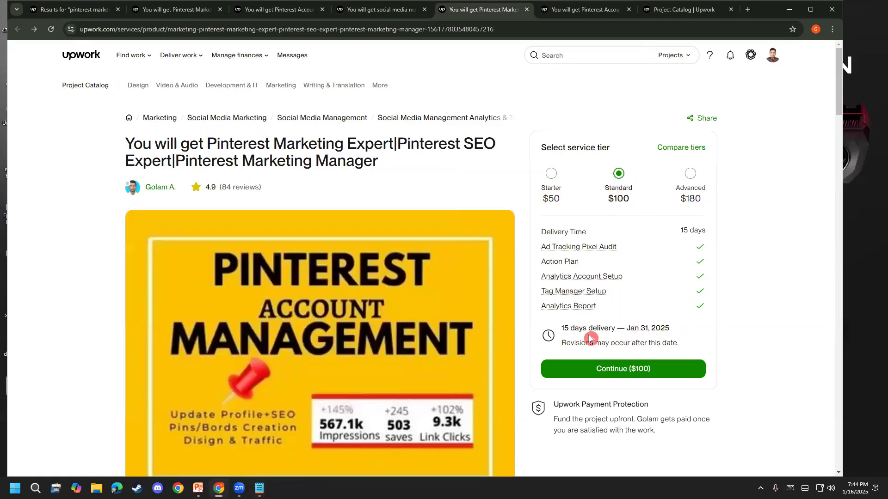
left_click(287, 447)
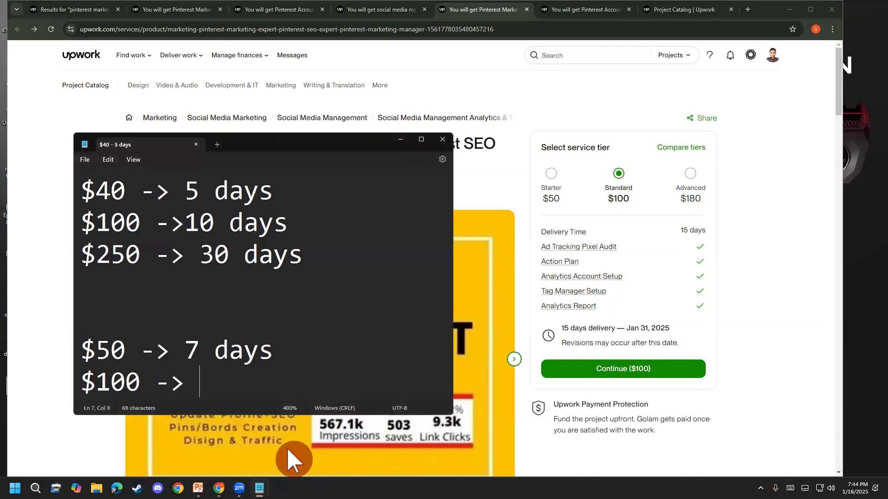
type("1")
type("5 days")
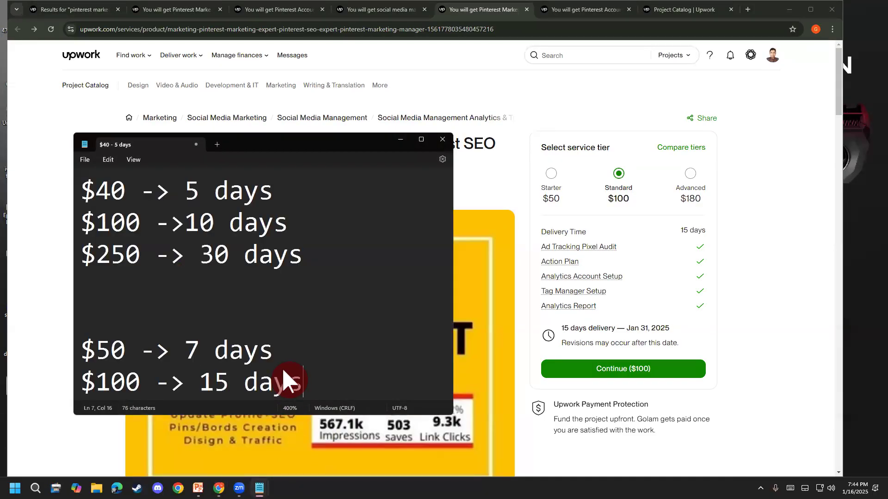
Step: Add the line "$180 -> 30 days" for the Advanced tier at the end of the Notepad note
key("Return")
left_click(283, 370)
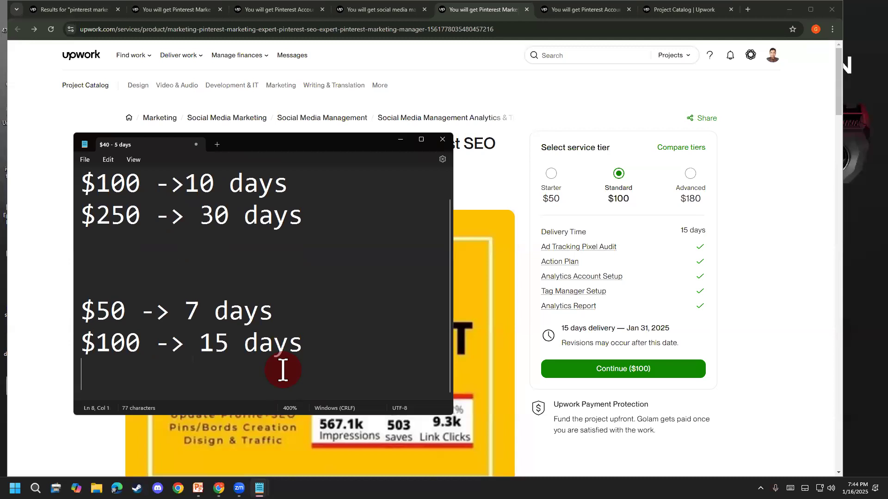
type("$1")
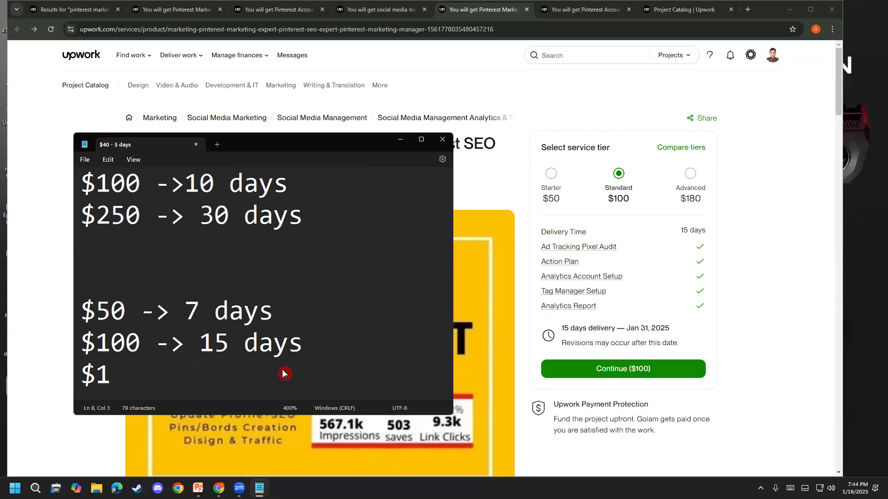
type("80")
left_click(283, 371)
type("-> ")
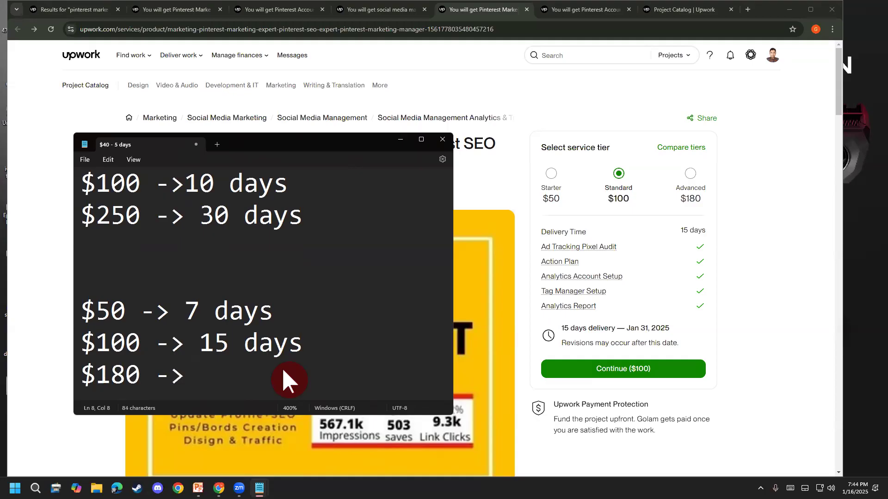
type("30 days")
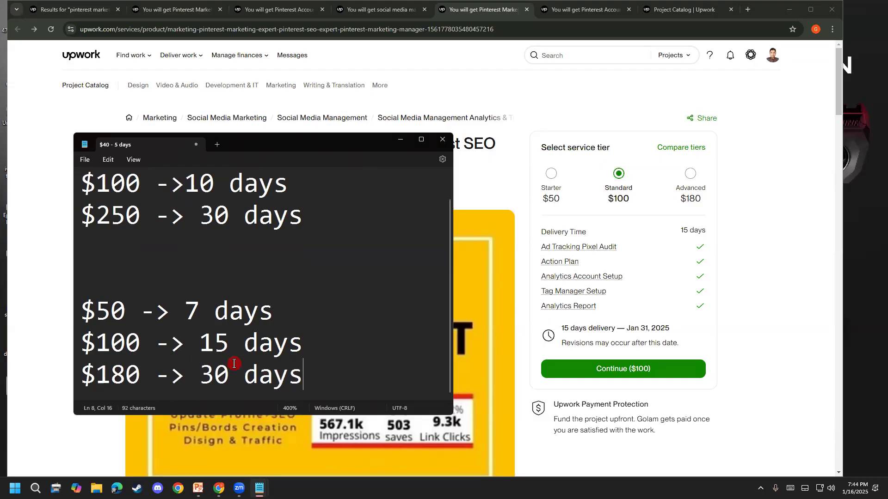
Step: Enlarge the Notepad window so that both groups of price and delivery lines fit in it
scroll(234, 351, "up", 1)
left_click_drag(444, 415, 454, 419)
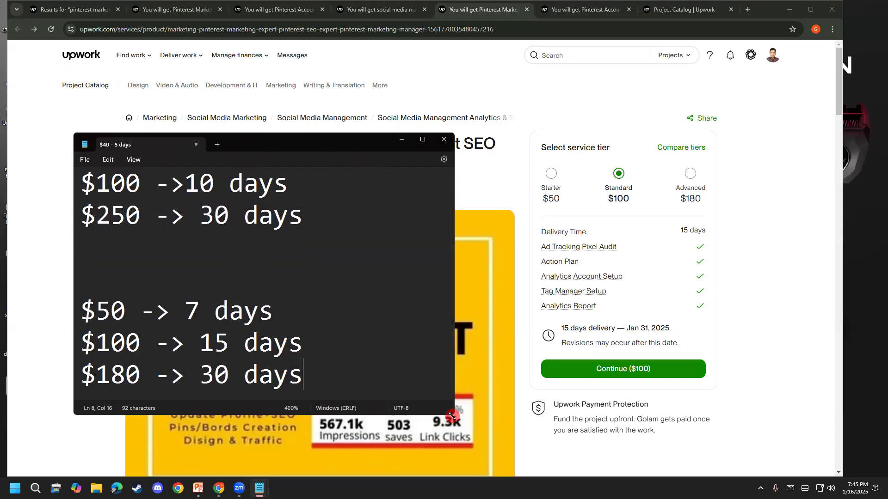
left_click_drag(451, 417, 503, 465)
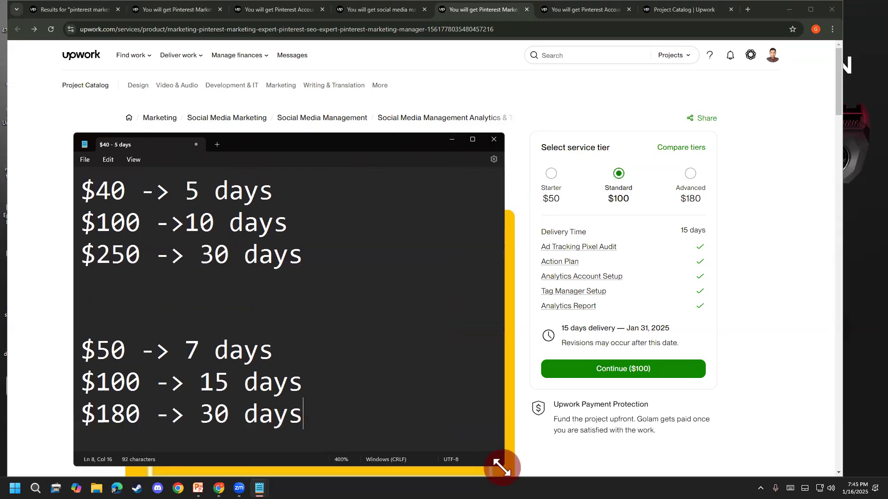
Step: Select the Pinterest Marketing Expert project's Starter tier and view the tiers of the Pinterest Account Management, SEO, Growth and Setup project
left_click(547, 190)
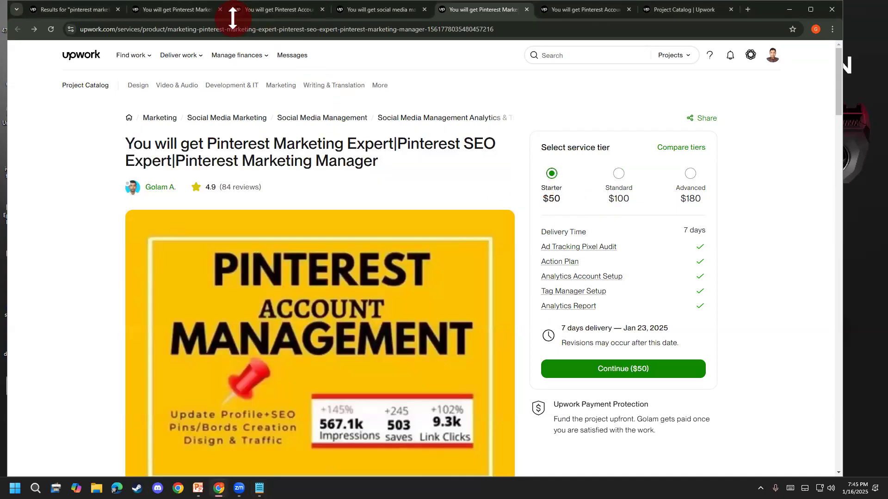
left_click(235, 10)
left_click(596, 200)
left_click(554, 134)
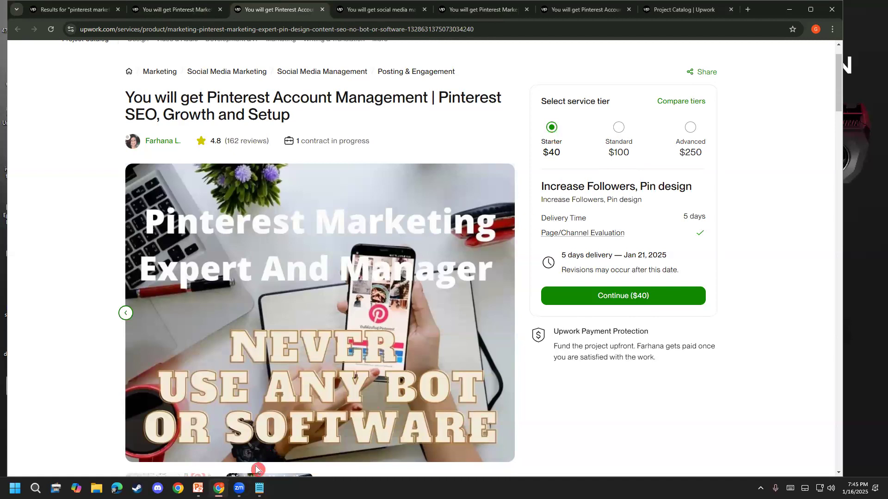
Step: Bring the Notepad note over the project page, move it higher and place the cursor after "$40 -> 5 days"
left_click(259, 488)
left_click(370, 148)
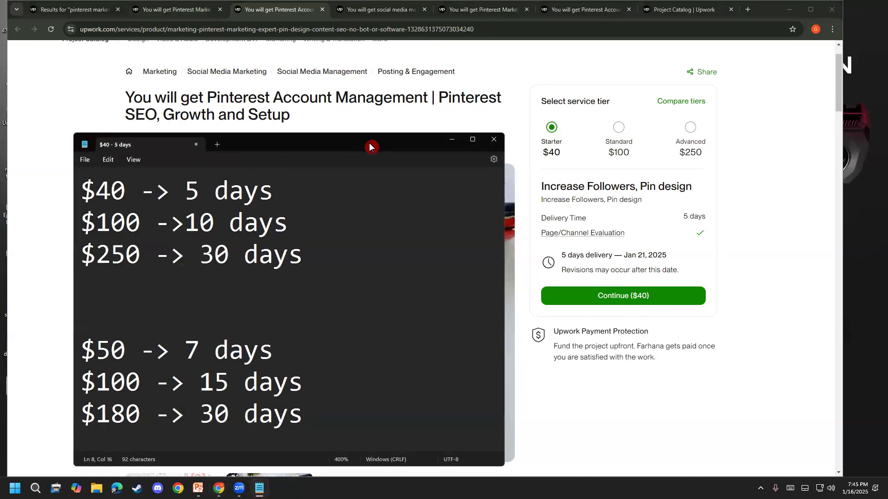
left_click_drag(369, 147, 370, 107)
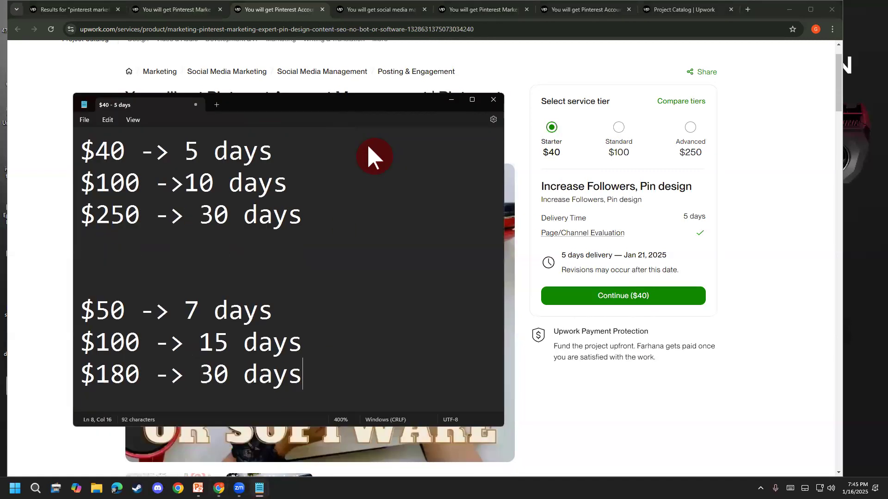
left_click(328, 160)
type("5")
type(" pin")
key("BackSpace")
key("BackSpace")
key("BackSpace")
key("BackSpace")
key("BackSpace")
key("BackSpace")
type("30")
key("BackSpace")
key("BackSpace")
type("30 [")
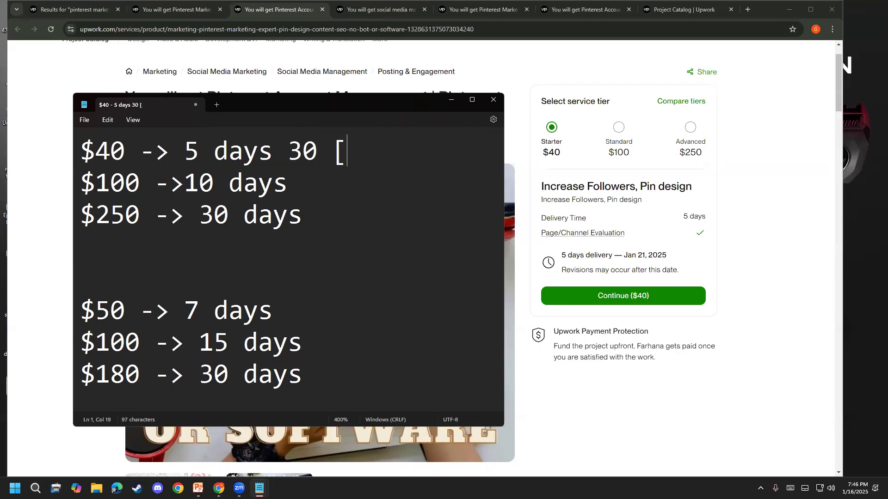
type("in")
key("BackSpace")
key("BackSpace")
key("BackSpace")
key("BackSpace")
key("BackSpace")
key("BackSpace")
key("BackSpace")
Step: Append "30 pin = 5X6" after "$40 -> 5 days" in the note
type("30 pin = ")
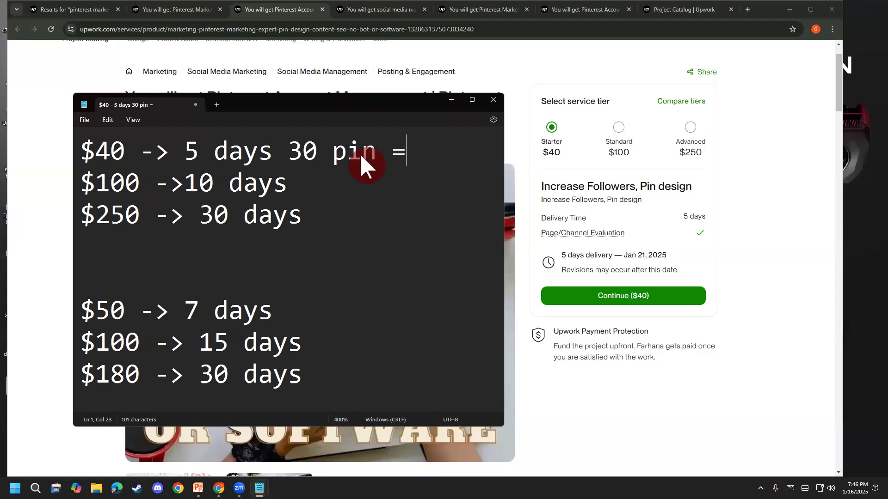
type("5ZX")
key("Left")
key("BackSpace")
key("Right")
type("6")
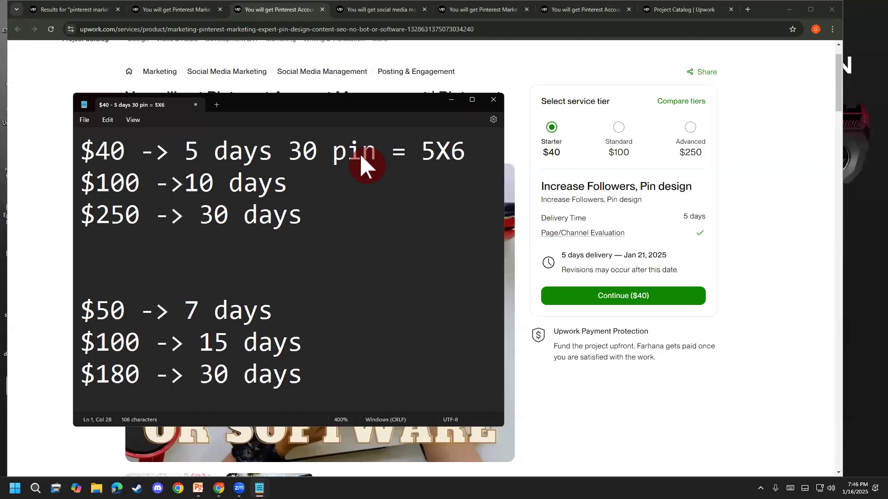
Step: Highlight "5 days" and the "5" of "5X6" in the note's $40 line to relate the delivery days to the pin calculation
left_click_drag(273, 153, 183, 150)
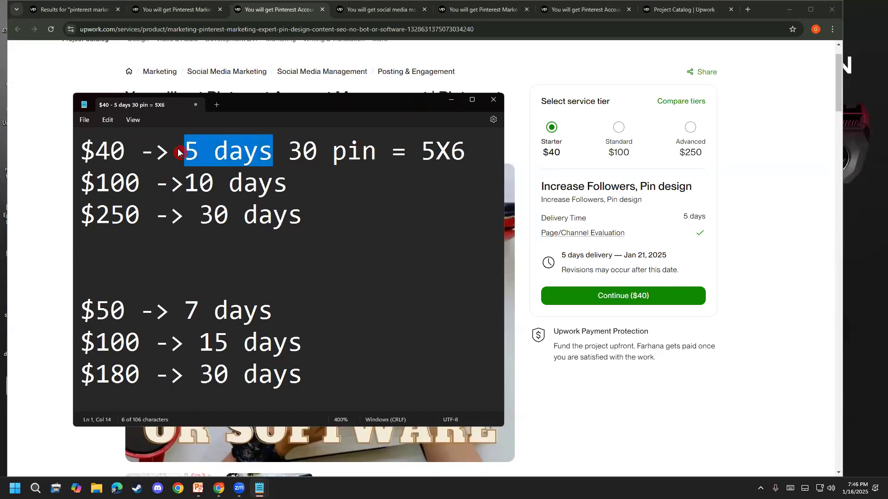
left_click(272, 153)
left_click(422, 157)
mouse_move(421, 157)
left_mouse_down()
mouse_move(466, 149)
mouse_move(420, 149)
left_mouse_up()
left_click(463, 150)
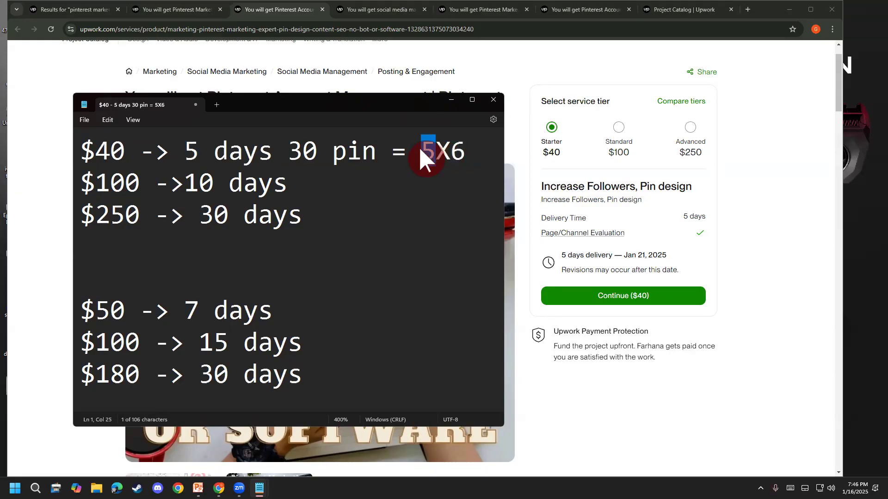
left_click(420, 192)
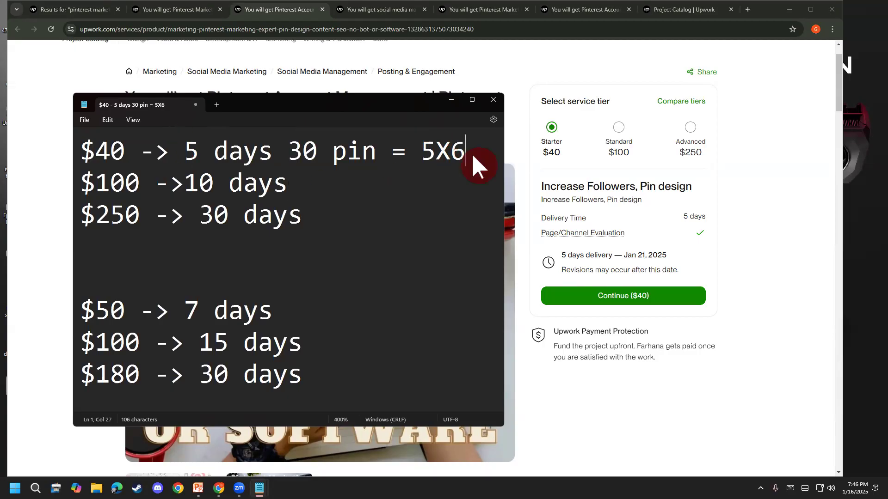
Step: Delete "= 5X6" from the note's $40 line and insert a space before "10 days" in the first $100 line
left_click_drag(476, 162, 376, 152)
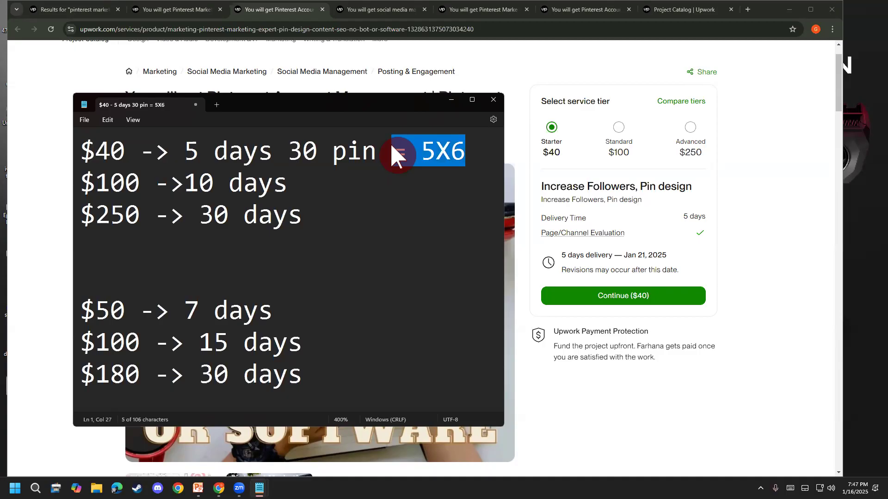
key("BackSpace")
key("BackSpace")
key("Down")
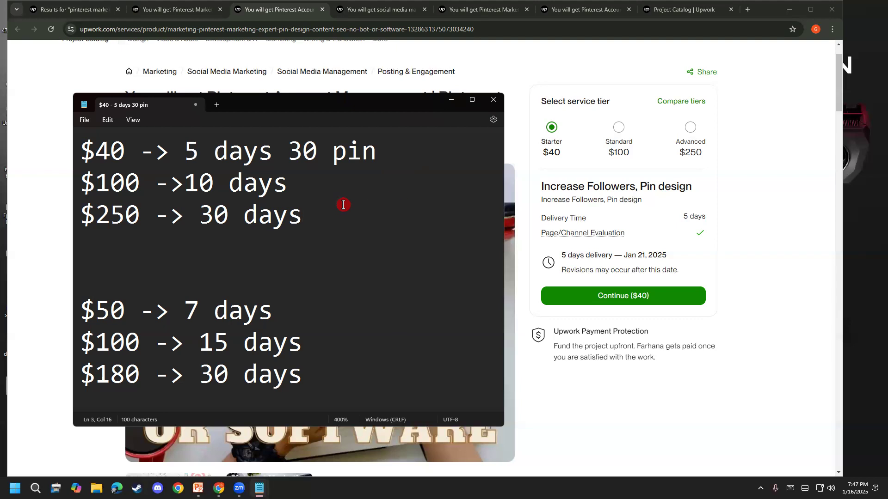
left_click(184, 183)
left_click(311, 213)
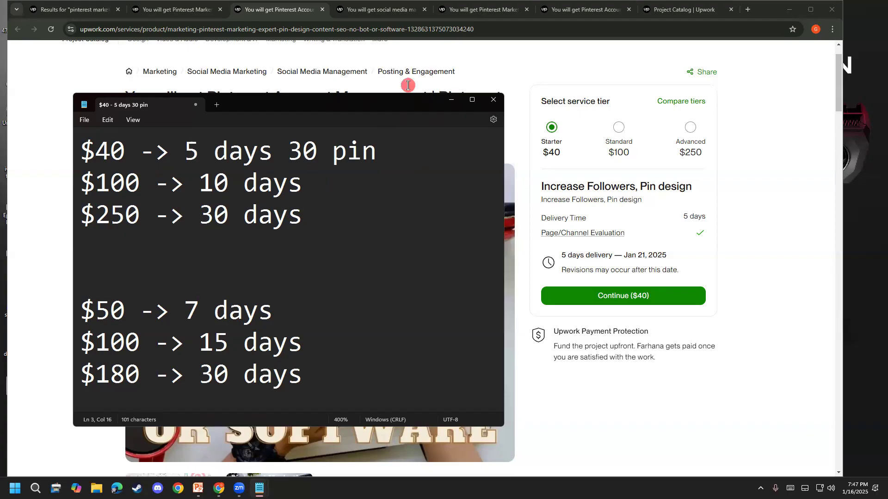
Step: Review the Starter and Standard custom titles on the Project Catalog pricing page
left_click(670, 9)
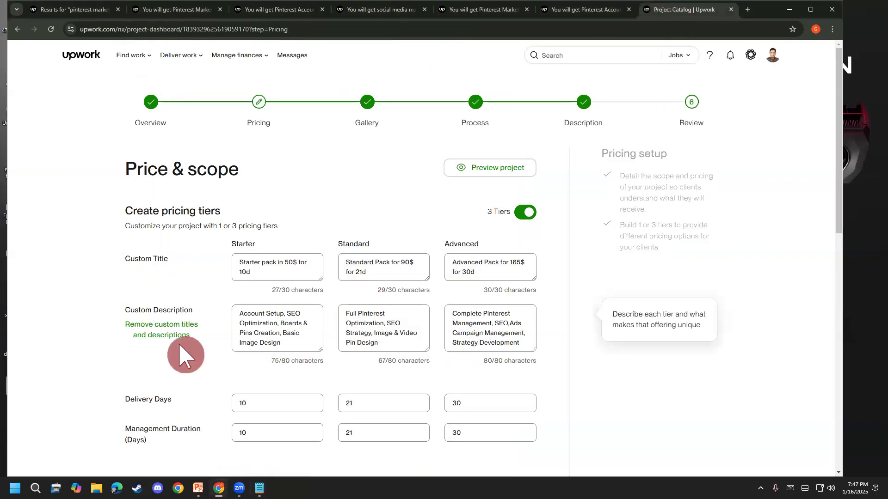
scroll(254, 252, "down", 2)
left_click(245, 174)
left_click(347, 171)
left_click(271, 176)
left_click(364, 175)
left_click(287, 175)
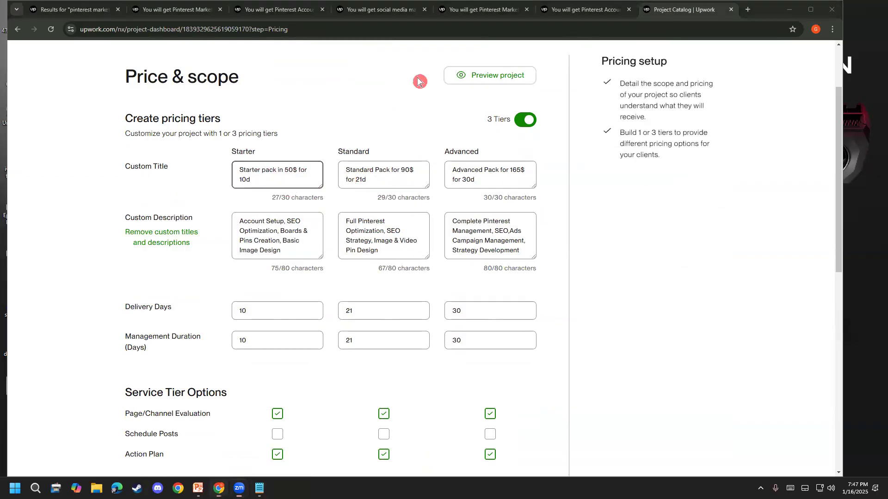
mouse_move(220, 153)
left_mouse_down()
mouse_move(526, 153)
mouse_move(555, 195)
mouse_move(359, 200)
mouse_move(222, 178)
mouse_move(215, 148)
left_mouse_up()
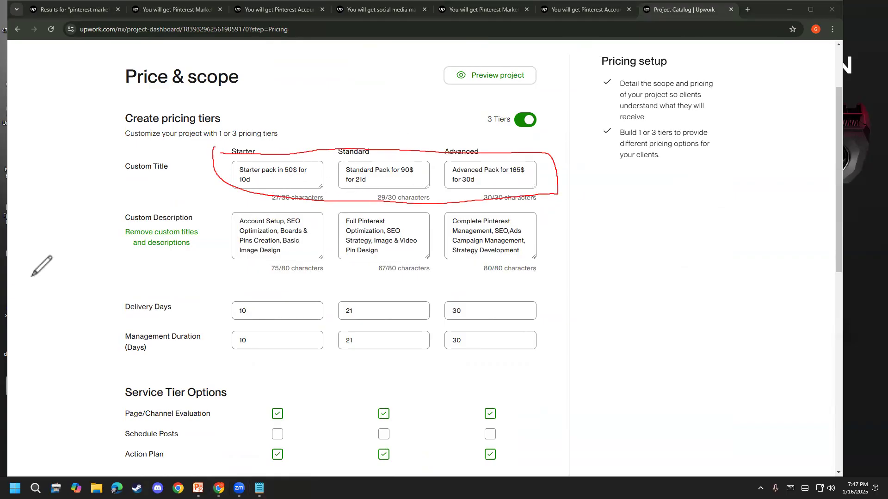
left_click(38, 301)
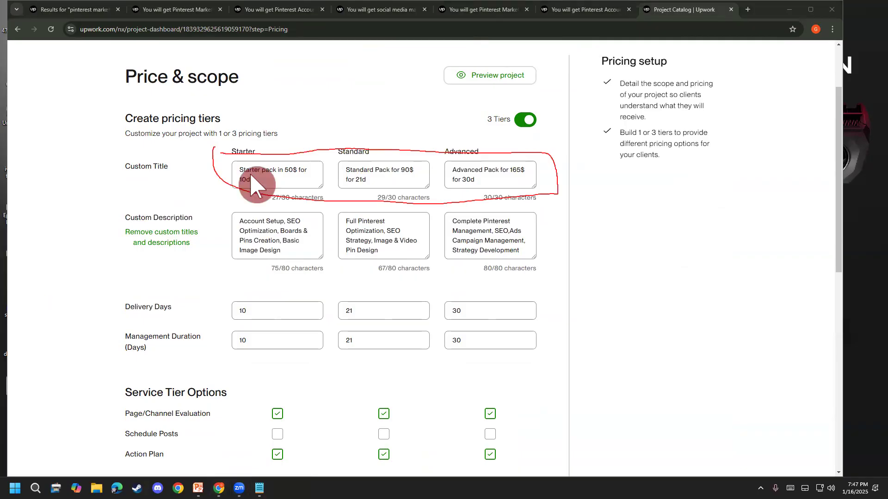
key("Escape")
Step: Copy the Starter tier's custom title and replace it with a person's first name
left_click_drag(259, 180, 204, 156)
key("ctrl+c")
key("BackSpace")
type("Sudeep")
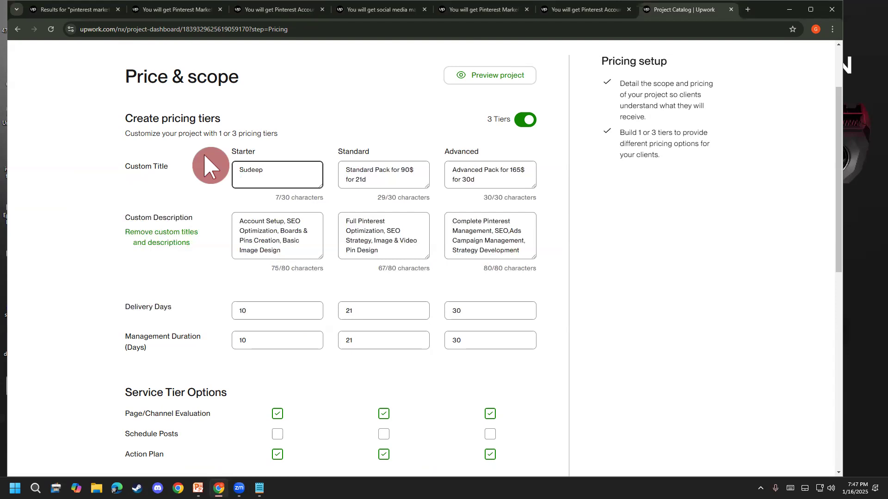
Step: Restore the Starter custom title "Starter pack in 50$ for 10d" from the copied text
left_click_drag(303, 174, 139, 158)
key("ctrl+v")
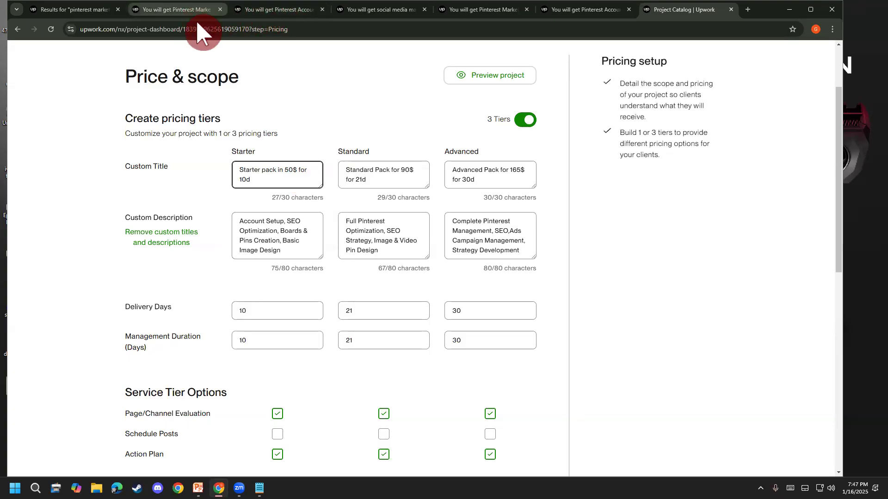
left_click(40, 208)
mouse_move(133, 187)
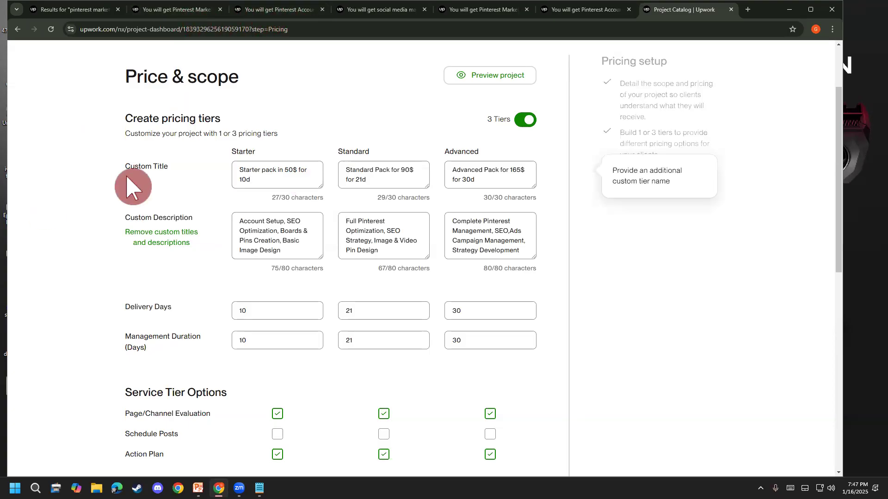
left_click(258, 184)
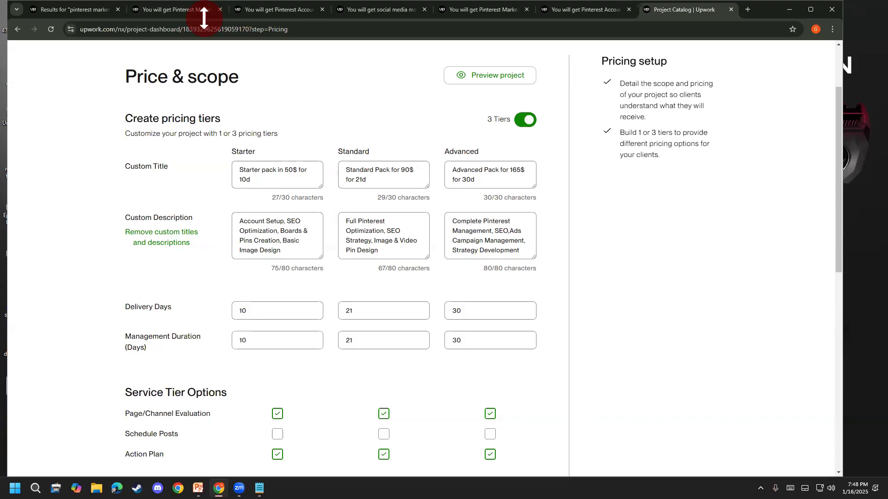
Step: View the Organic Board Followers project and look through the "pinterest marketing" search results for competing delivery times and starting prices
left_click(182, 15)
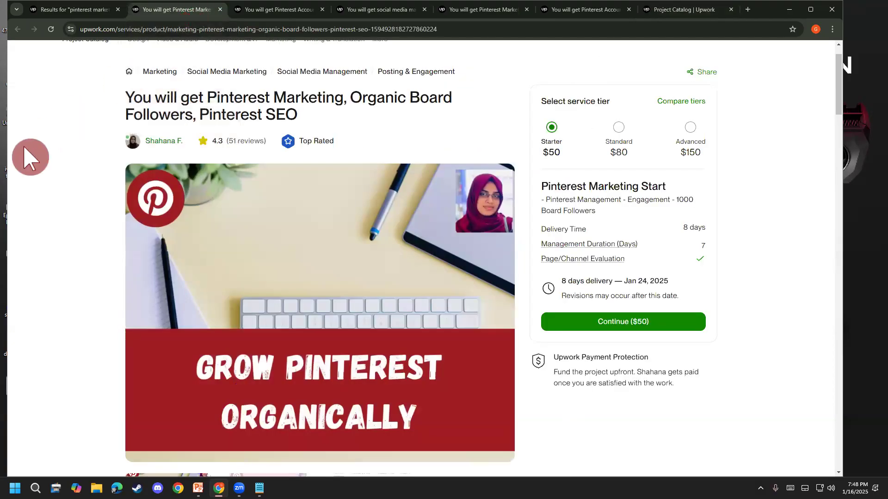
key("ctrl+shift+Tab")
scroll(46, 234, "up", 5)
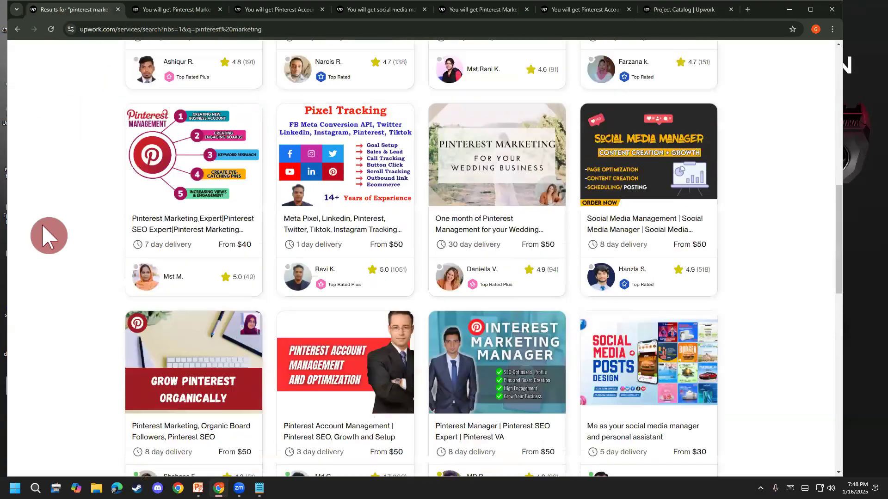
scroll(48, 236, "up", 8)
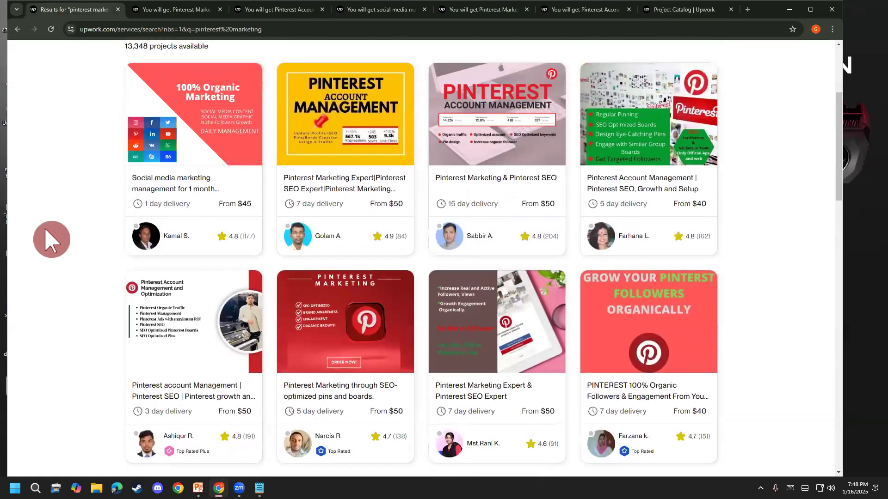
scroll(52, 239, "up", 4)
scroll(52, 239, "down", 2)
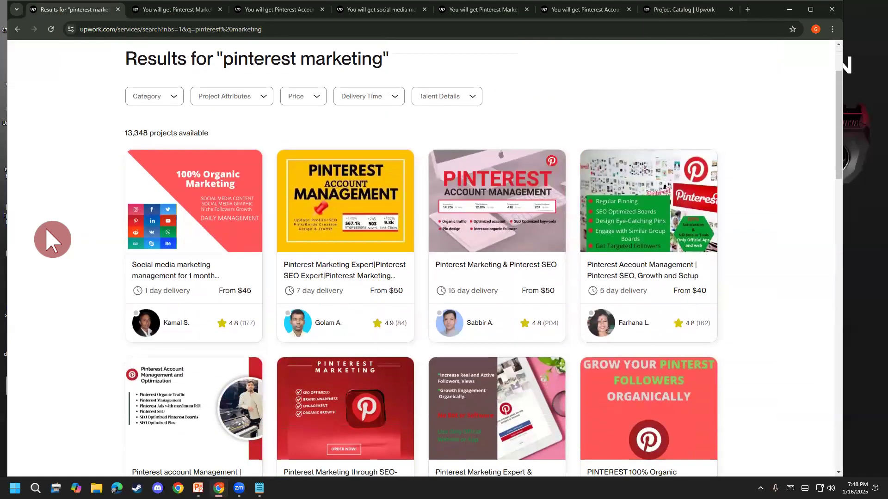
scroll(51, 239, "down", 2)
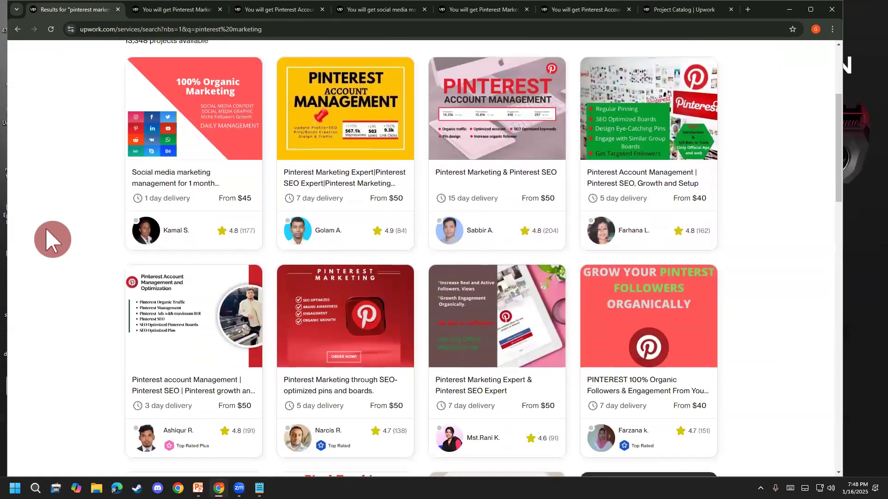
Step: Check the own project's pricing tiers against further competing projects in the "pinterest marketing" search results
left_click(663, 9)
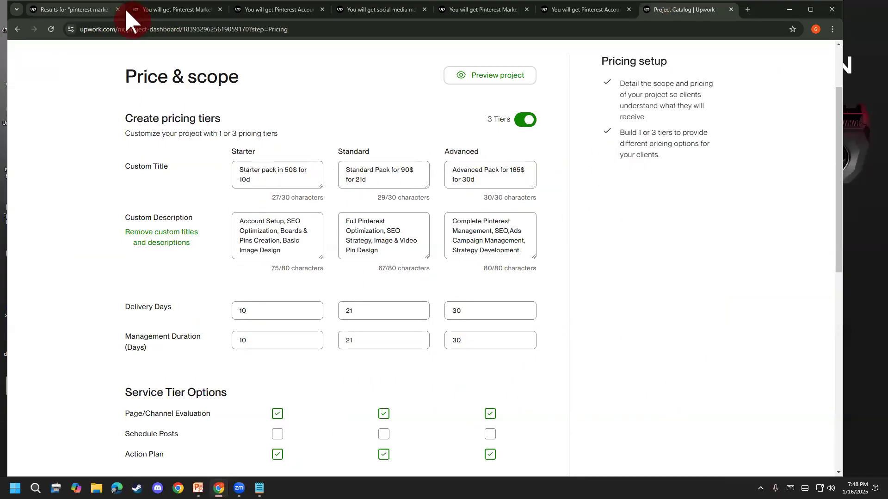
left_click(76, 10)
scroll(46, 212, "down", 2)
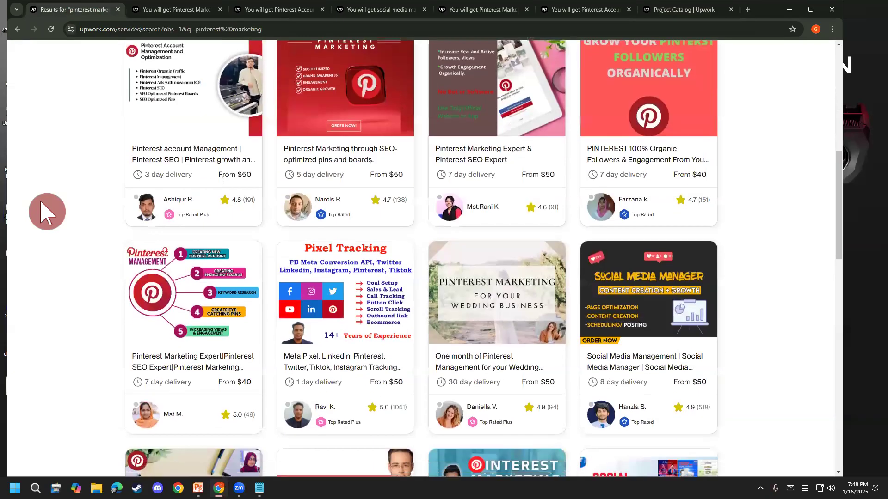
scroll(47, 212, "down", 3)
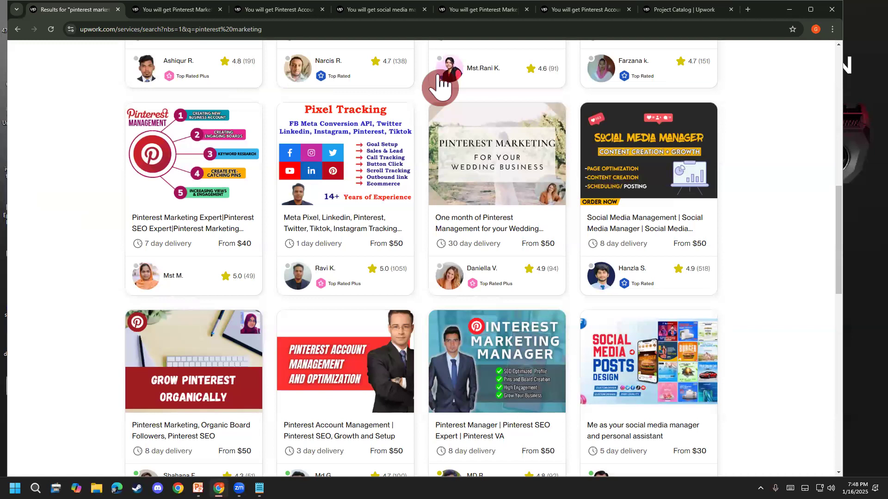
Step: Compare the Organic Board Followers project's Starter package with the own project's Starter custom description
left_click(511, 21)
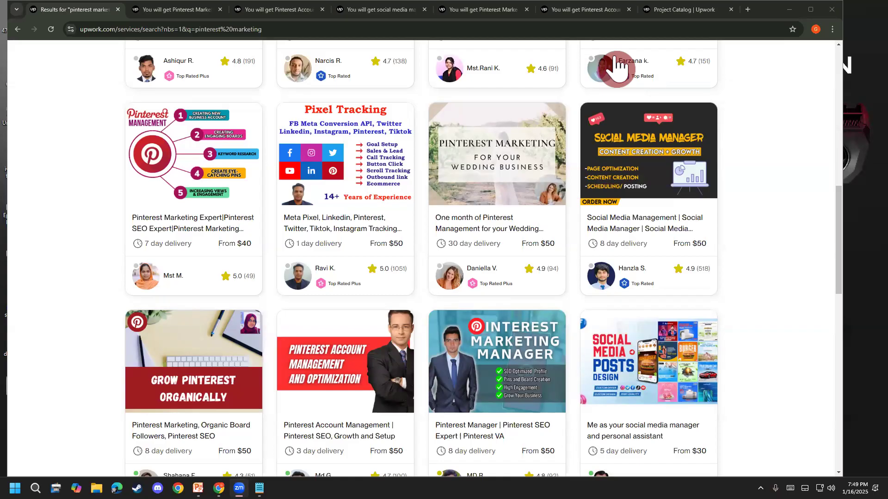
left_click(193, 13)
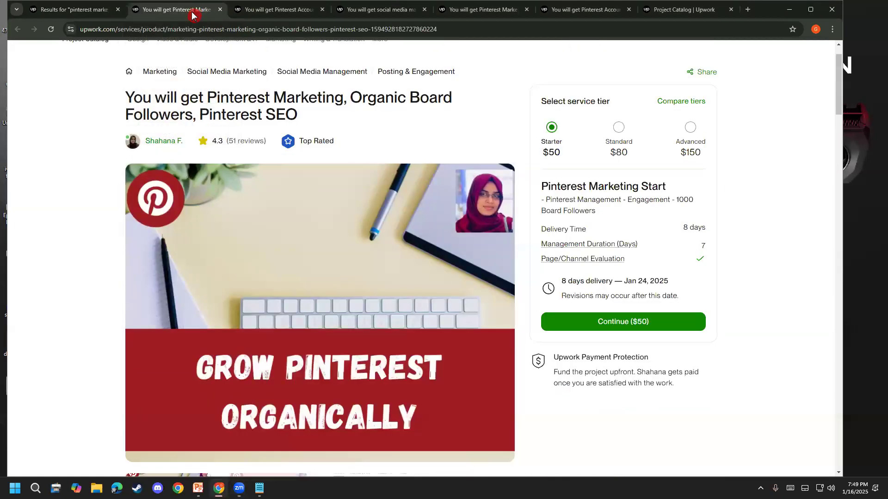
scroll(31, 297, "down", 7)
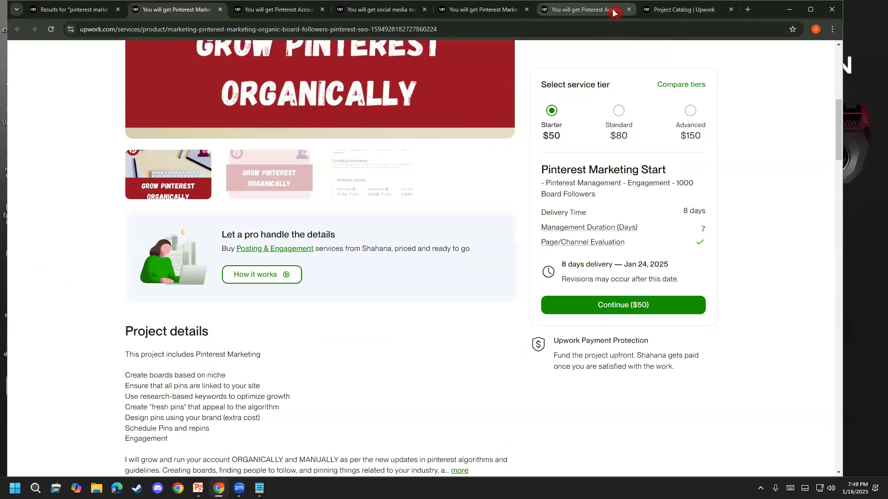
left_click(655, 12)
left_click(257, 235)
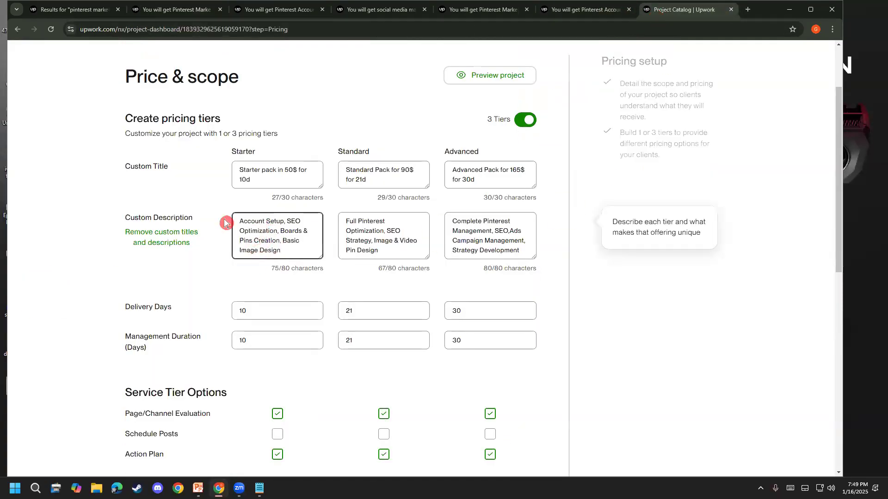
left_click_drag(292, 252, 229, 227)
left_click(238, 228)
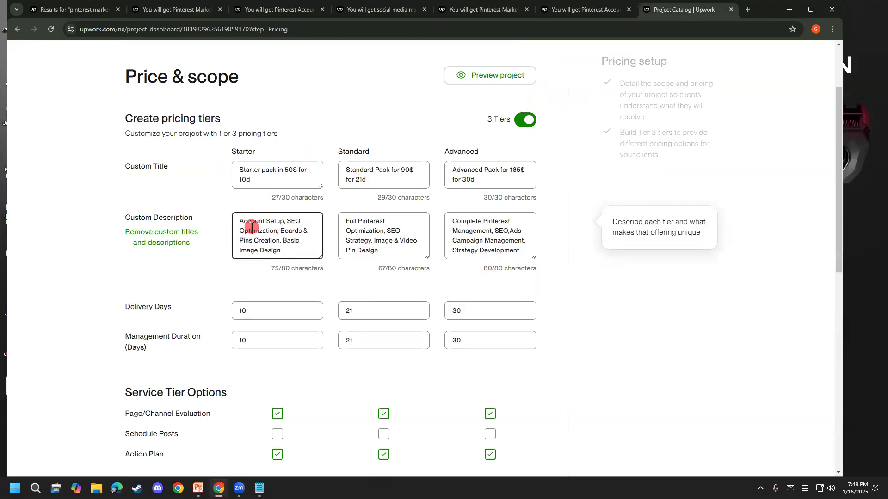
Step: Read the Starter tier descriptions on the open competing project pages, starting with Organic Board Followers
left_click(171, 11)
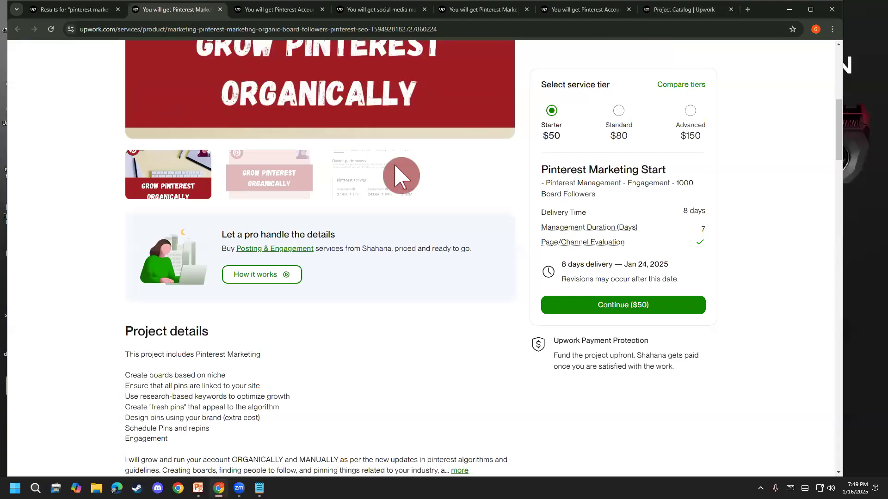
left_click_drag(597, 195, 546, 184)
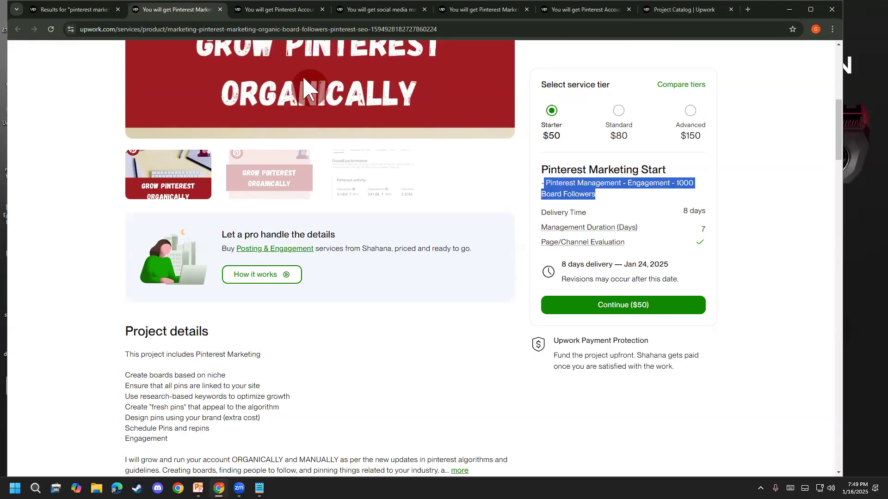
left_click(272, 9)
mouse_move(643, 200)
left_mouse_down()
mouse_move(539, 200)
mouse_move(633, 215)
mouse_move(640, 201)
mouse_move(650, 208)
mouse_move(397, 86)
mouse_move(359, 19)
mouse_move(602, 254)
mouse_move(547, 242)
left_mouse_up()
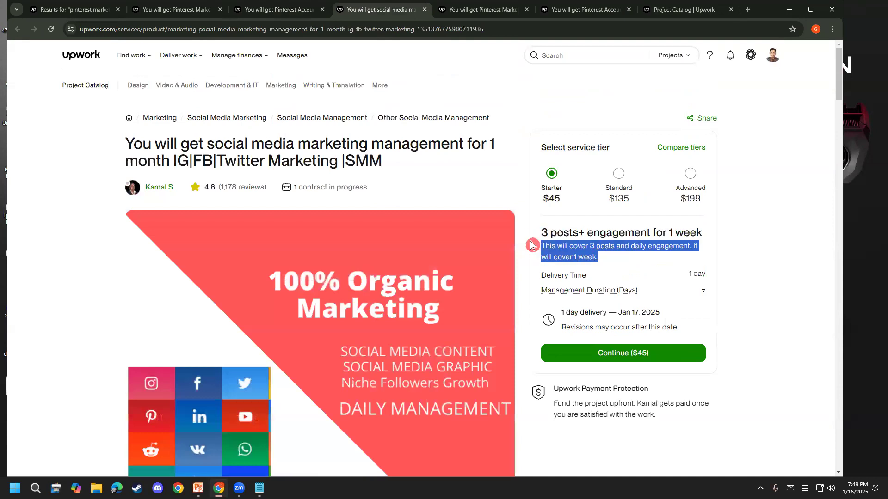
left_click_drag(590, 266, 539, 184)
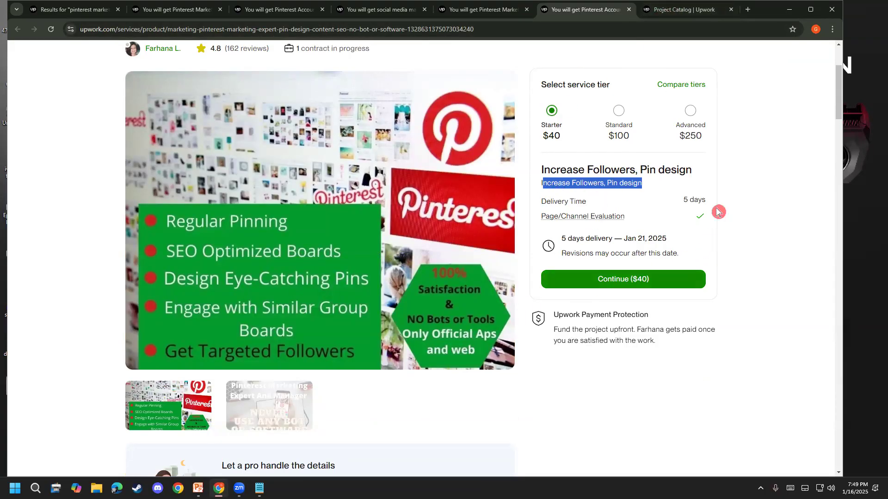
left_click_drag(557, 192, 656, 21)
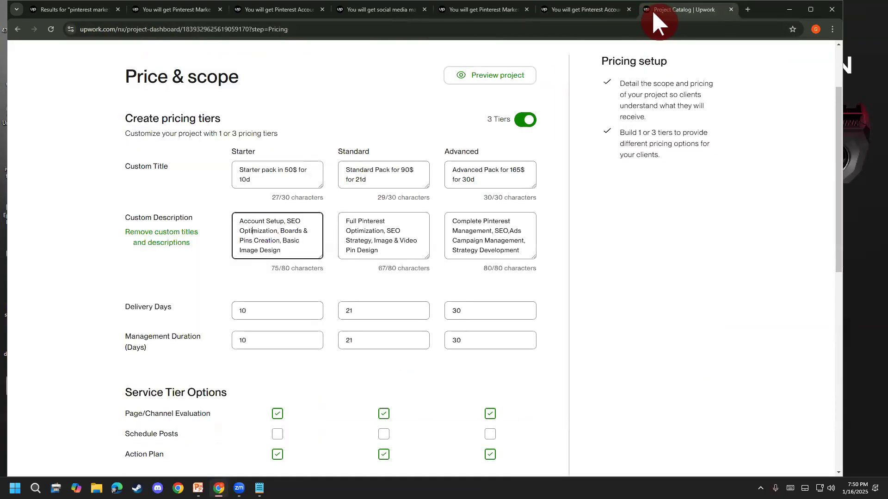
Step: Review the own project's custom descriptions for the Starter, Standard and Advanced tiers
left_click_drag(293, 250, 218, 228)
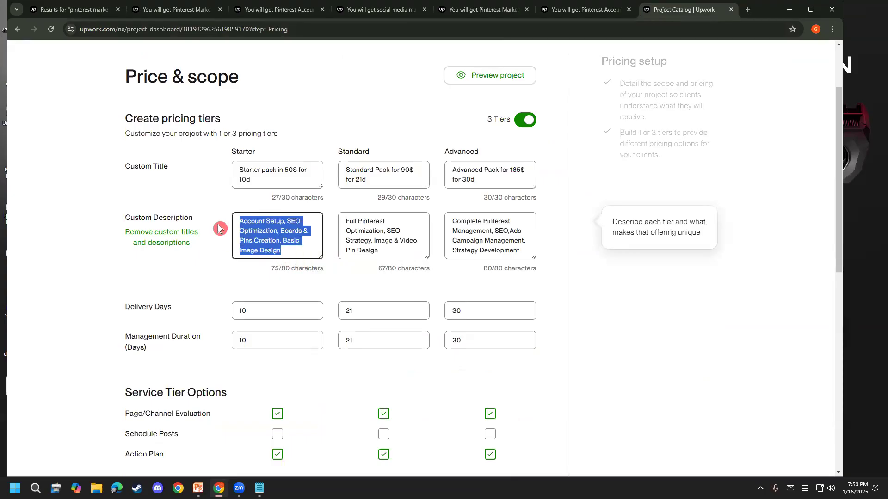
right_click(253, 230)
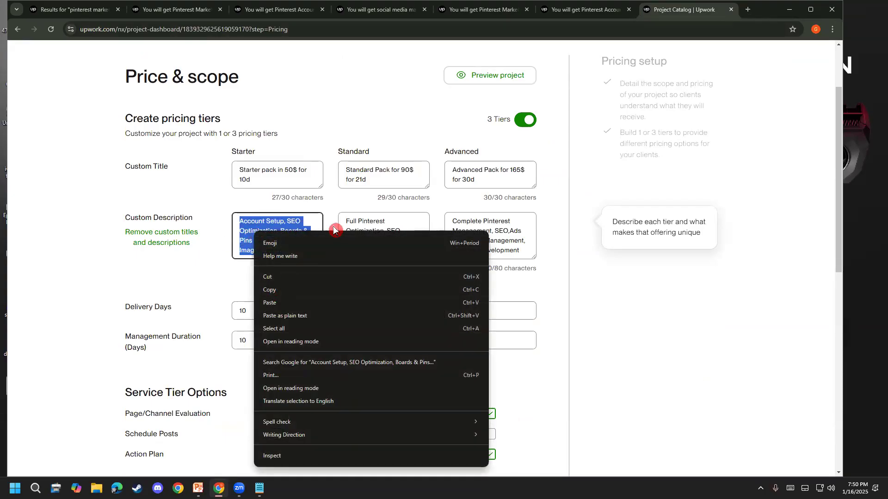
left_click(351, 223)
left_click(447, 238)
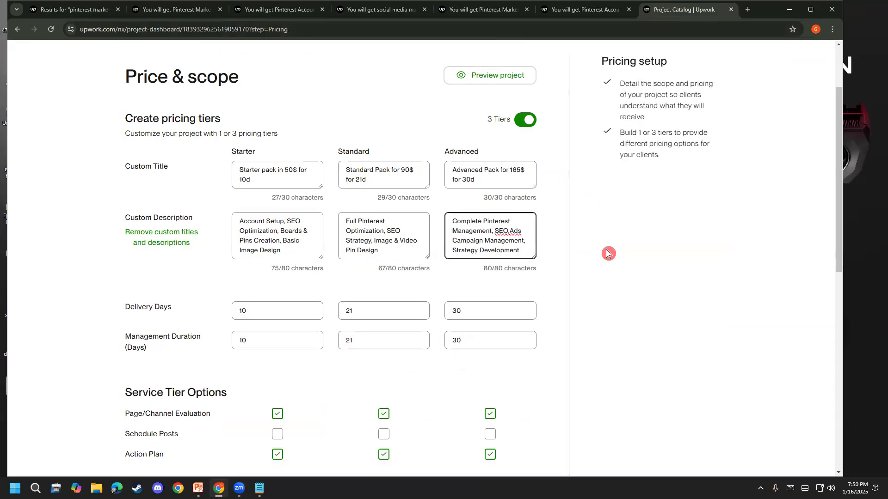
left_click(291, 226)
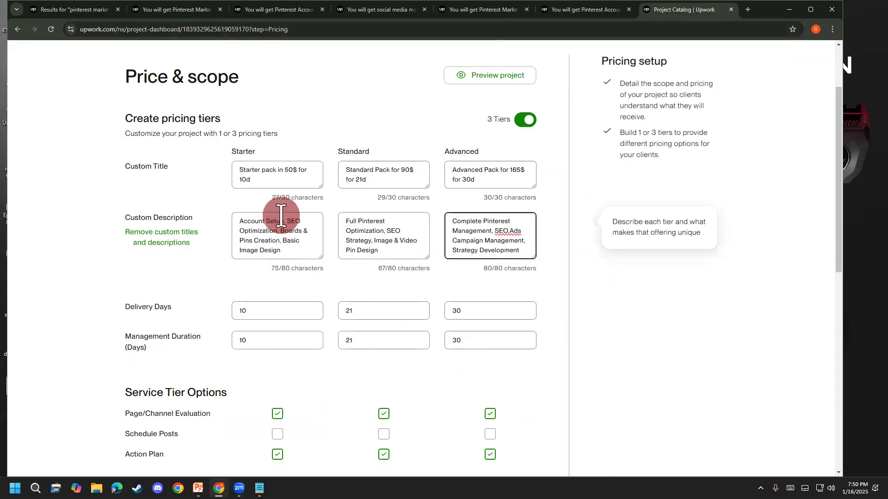
left_click(520, 252)
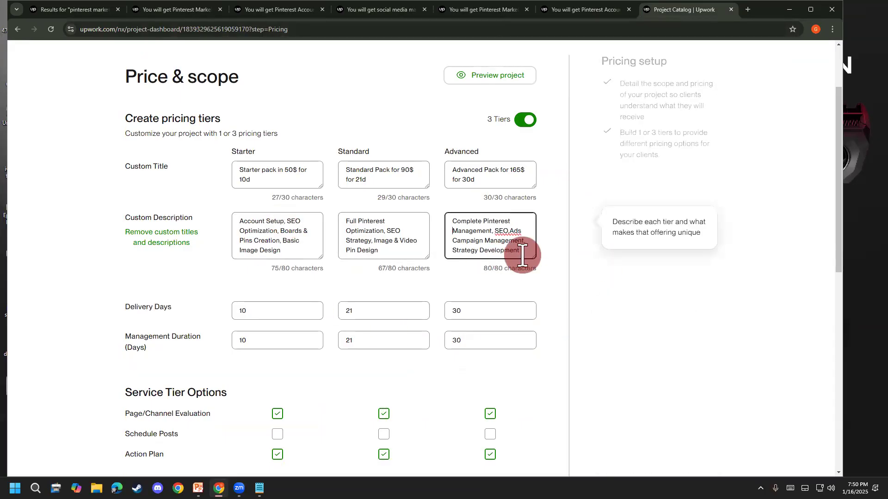
Step: Check the day counts in the custom titles against the Delivery Days of the three tiers
scroll(129, 362, "down", 2)
left_click(239, 215)
left_click(228, 293)
scroll(233, 278, "up", 3)
left_click(258, 227)
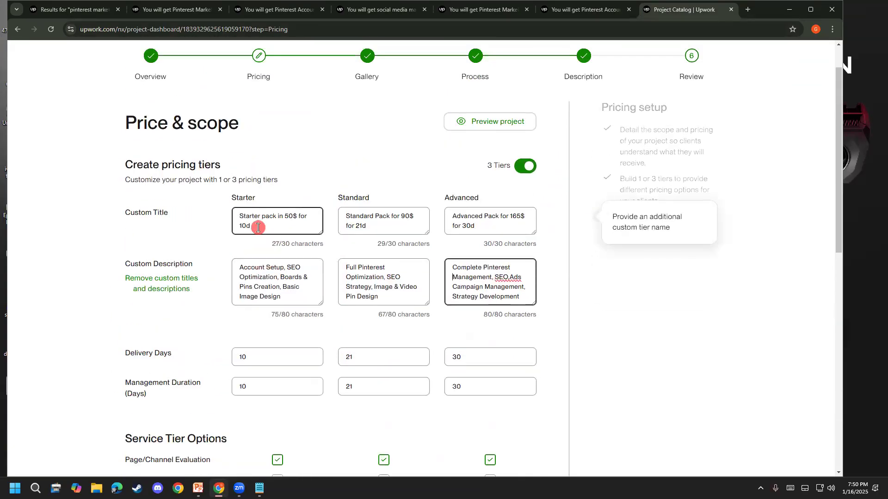
left_click(251, 356)
double_click(250, 357)
left_click_drag(387, 230, 360, 226)
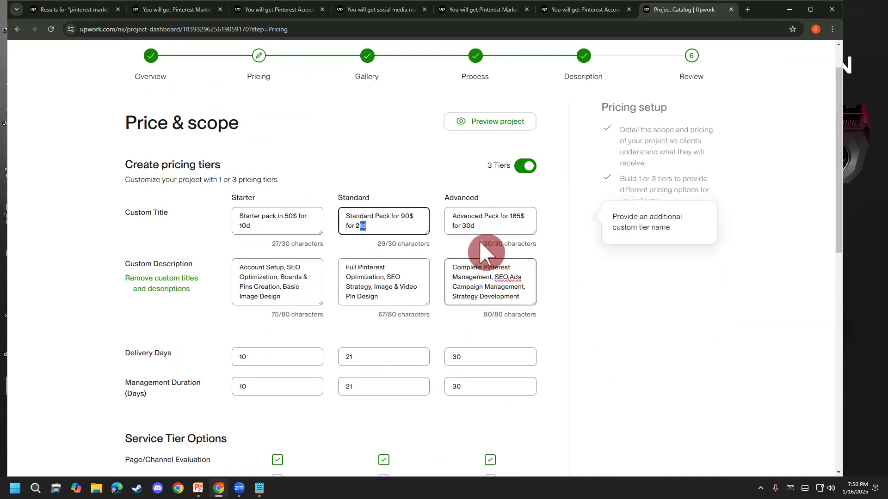
left_click(471, 355)
double_click(454, 357)
left_click(287, 354)
double_click(280, 355)
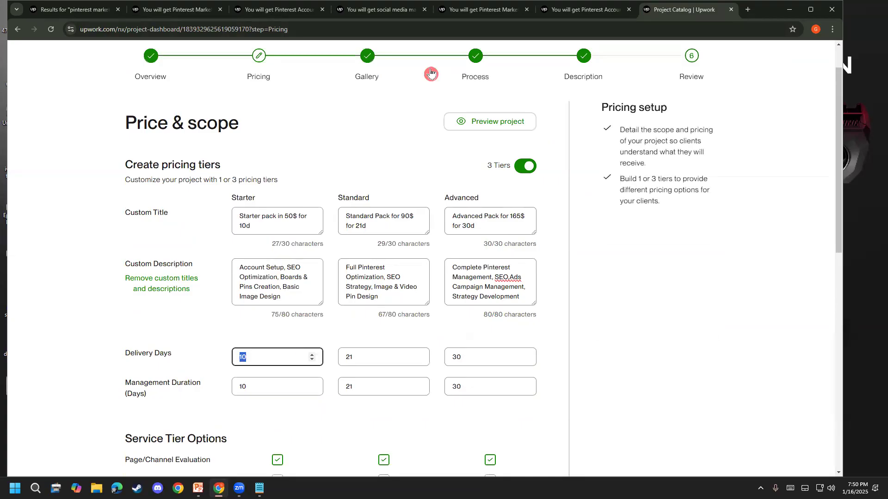
Step: Annotate in red: cross out the day count in the Starter custom title, and tick the Delivery Days and Management Duration fields
left_click_drag(204, 337, 267, 334)
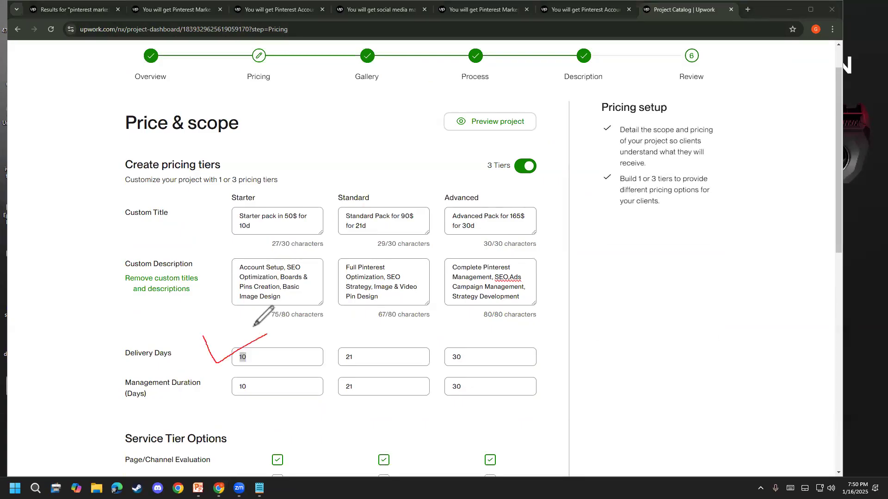
left_click_drag(210, 217, 257, 233)
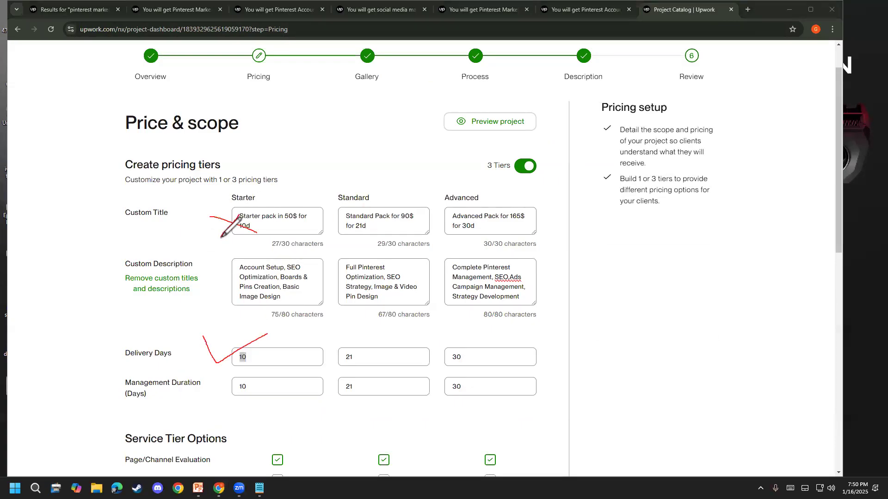
mouse_move(221, 237)
left_mouse_down()
mouse_move(239, 214)
mouse_move(327, 181)
mouse_move(268, 221)
mouse_move(333, 205)
left_mouse_up()
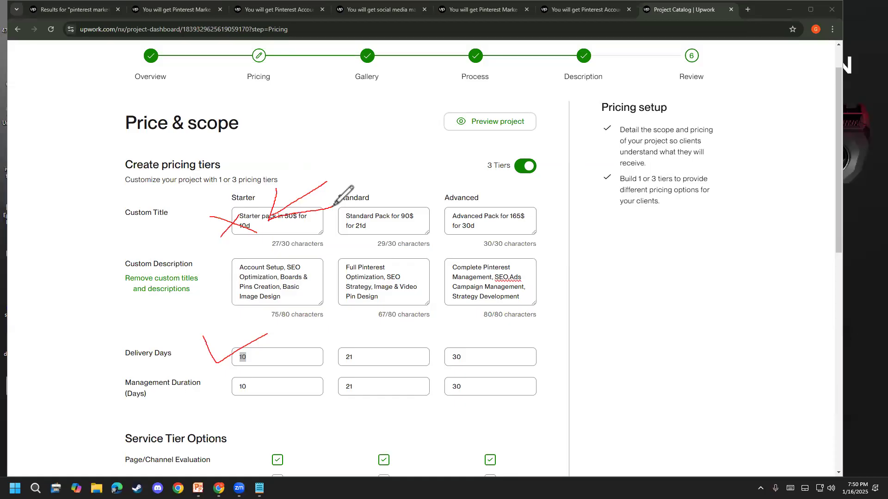
mouse_move(288, 339)
left_mouse_down()
mouse_move(293, 349)
mouse_move(377, 330)
mouse_move(462, 337)
mouse_move(481, 357)
mouse_move(526, 338)
left_mouse_up()
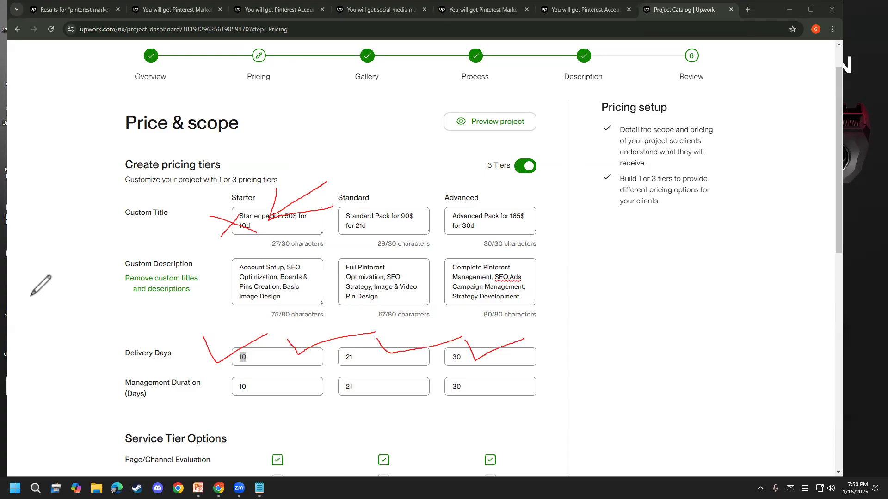
mouse_move(208, 388)
left_mouse_down()
mouse_move(223, 399)
mouse_move(272, 364)
left_mouse_up()
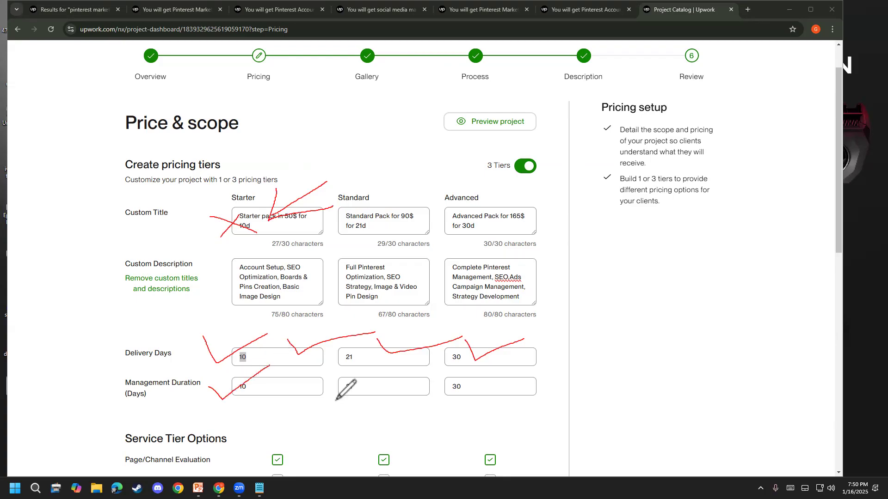
mouse_move(330, 400)
left_mouse_down()
mouse_move(341, 407)
mouse_move(385, 373)
left_mouse_up()
mouse_move(434, 392)
left_mouse_down()
mouse_move(439, 405)
mouse_move(472, 373)
left_mouse_up()
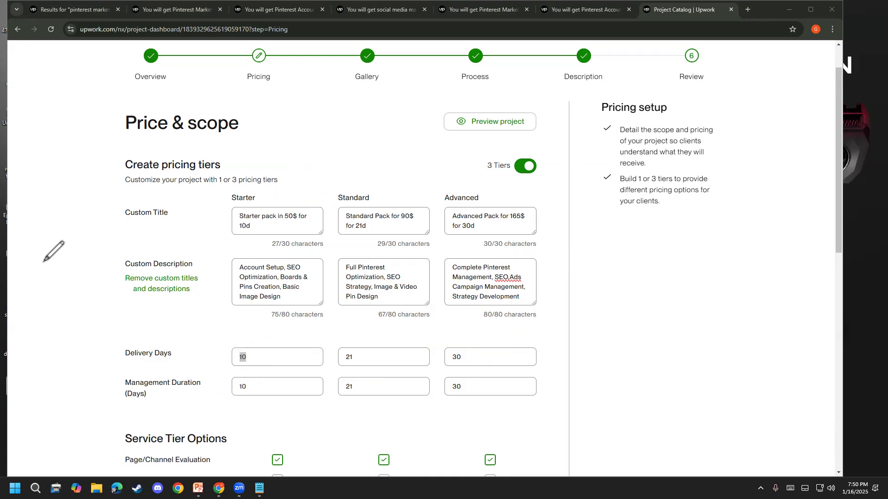
Step: Review the Management Duration days and the Page/Channel Evaluation option under Service Tier Options
scroll(99, 356, "down", 3)
left_click(240, 254)
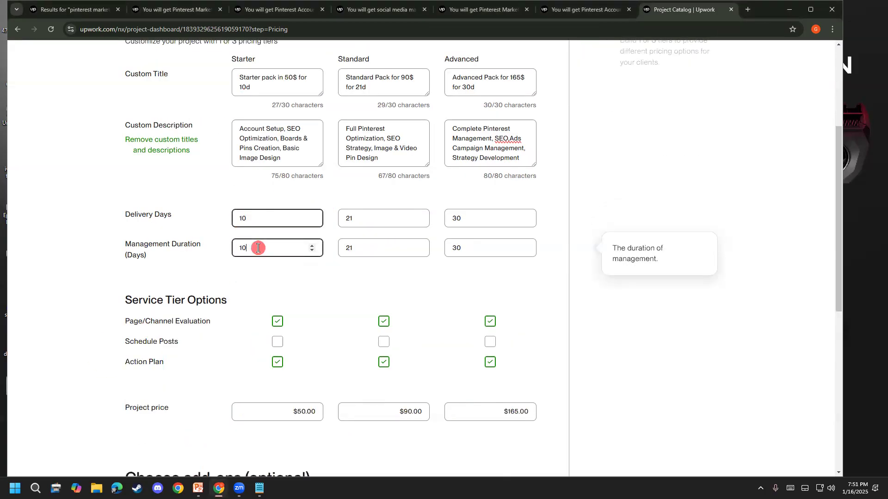
left_click(31, 326)
scroll(33, 323, "down", 2)
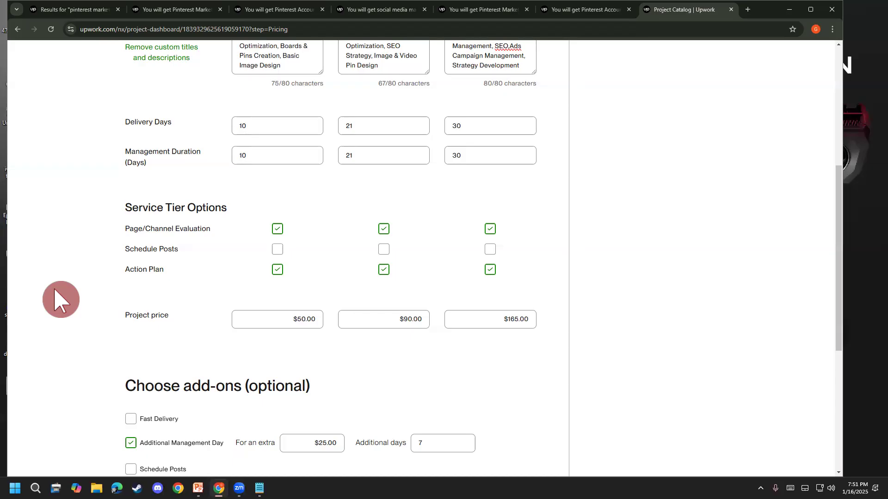
mouse_move(175, 226)
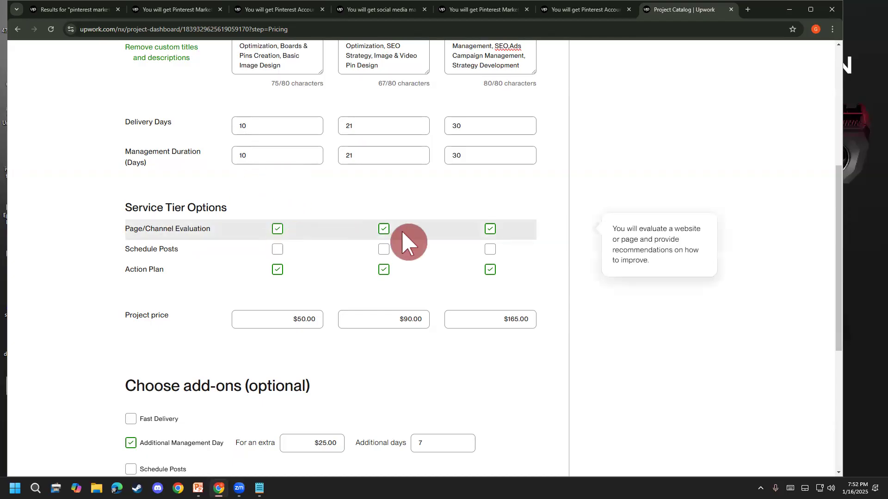
left_click(489, 231)
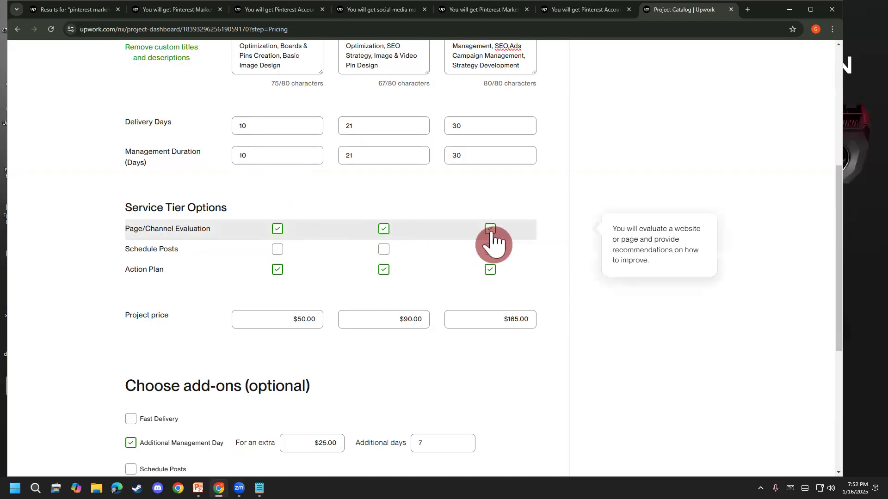
left_click(495, 237)
left_click(466, 252)
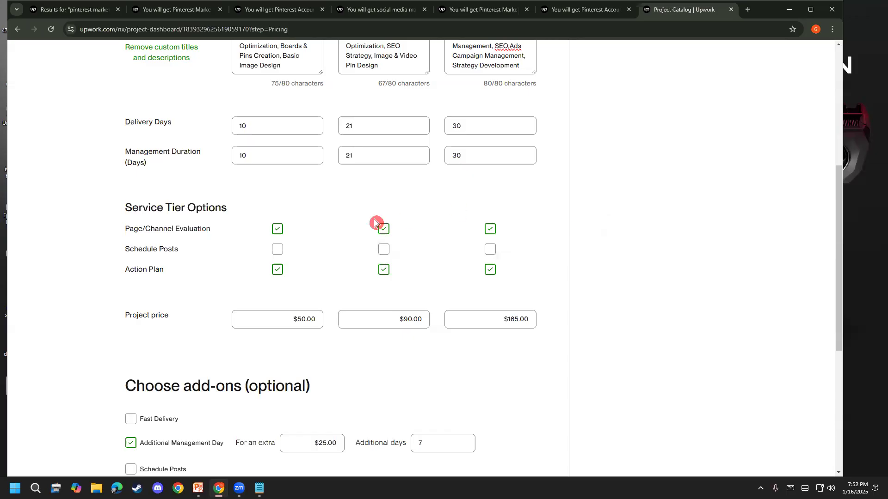
Step: Include Schedule Posts in the Starter, Standard and Advanced tiers
left_click(277, 250)
left_click(383, 250)
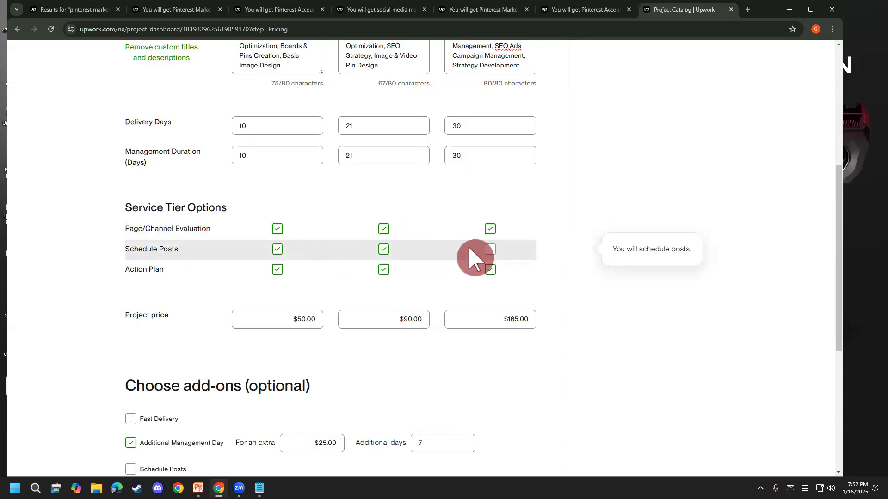
left_click(490, 250)
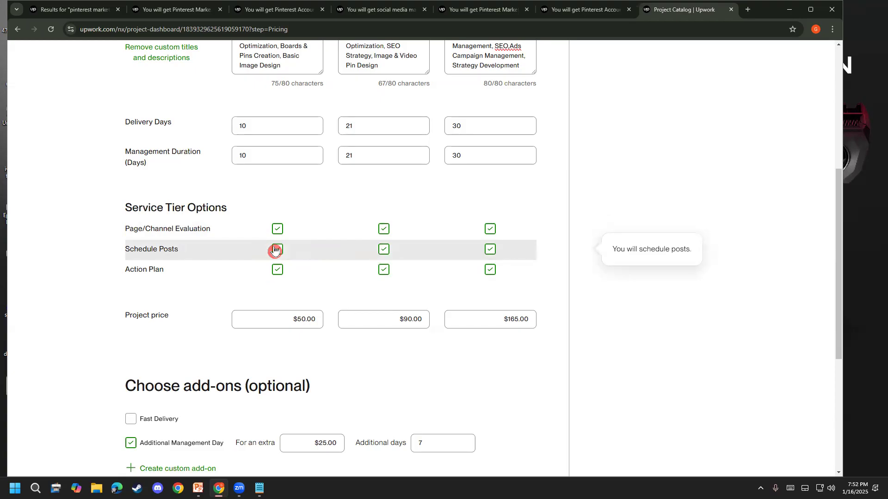
Step: Remove Schedule Posts from the Starter, Standard and Advanced tiers
left_click(276, 249)
left_click(385, 250)
left_click(489, 253)
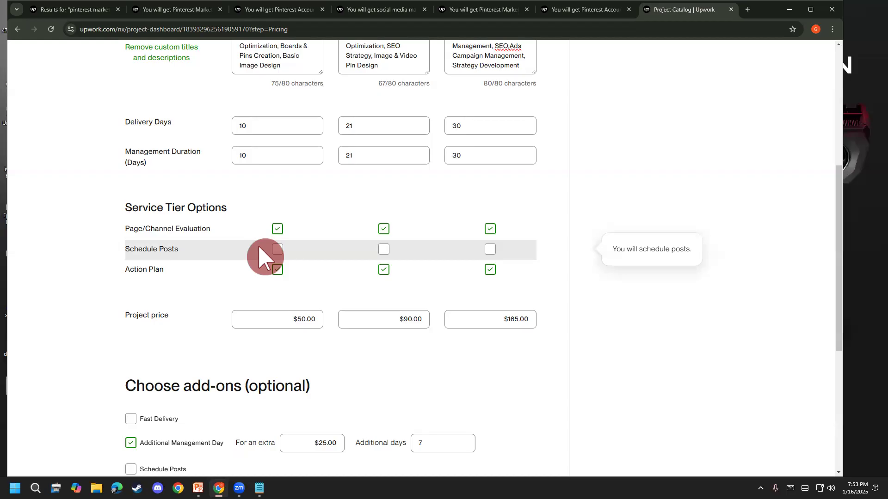
Step: Handwrite "Tailwind" in red beside the tier options with arrows to a circled P and to Schedule Posts, and erase the annotations
mouse_move(599, 103)
left_mouse_down()
mouse_move(652, 88)
mouse_move(637, 152)
left_mouse_up()
mouse_move(669, 112)
left_mouse_down()
mouse_move(656, 145)
mouse_move(686, 122)
left_mouse_up()
left_click_drag(670, 77, 714, 131)
mouse_move(721, 98)
left_mouse_down()
mouse_move(730, 119)
mouse_move(751, 82)
mouse_move(785, 104)
left_mouse_up()
mouse_move(770, 56)
left_mouse_down()
mouse_move(793, 92)
mouse_move(813, 81)
left_mouse_up()
left_click_drag(812, 44, 821, 81)
mouse_move(691, 156)
left_mouse_down()
mouse_move(679, 216)
mouse_move(710, 191)
left_mouse_up()
left_click_drag(658, 242, 667, 307)
mouse_move(664, 265)
left_mouse_down()
mouse_move(686, 249)
mouse_move(667, 267)
left_mouse_up()
mouse_move(697, 241)
left_mouse_down()
mouse_move(648, 225)
mouse_move(664, 337)
mouse_move(707, 226)
mouse_move(701, 224)
left_mouse_up()
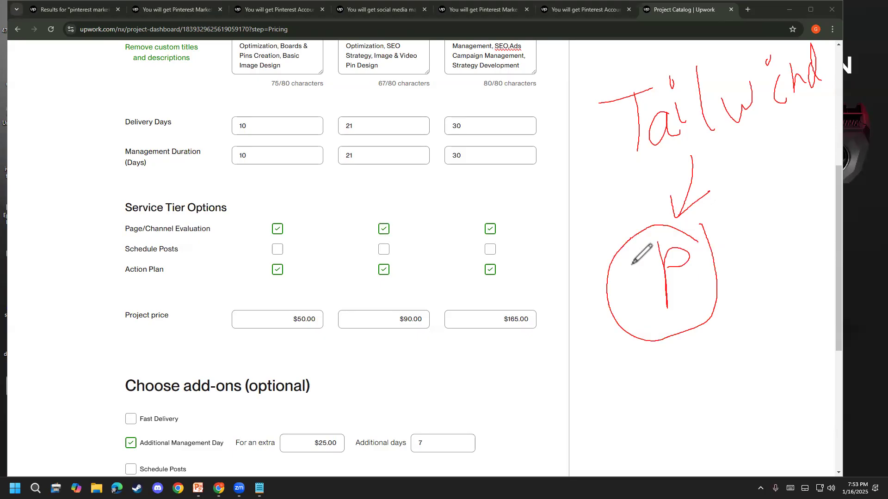
mouse_move(635, 135)
left_mouse_down()
mouse_move(509, 245)
mouse_move(554, 247)
left_mouse_up()
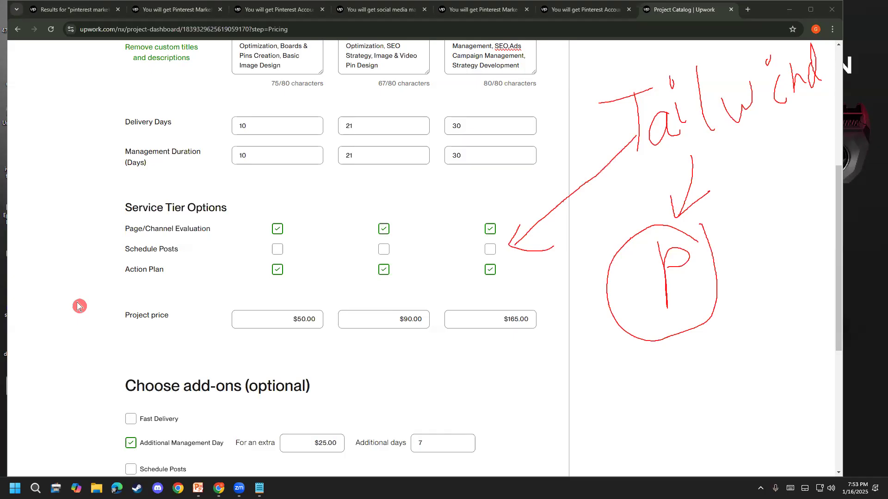
key("e")
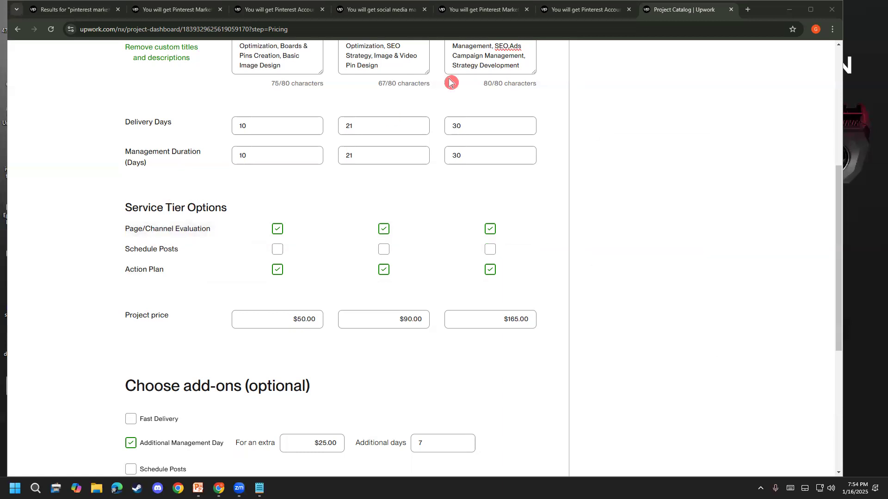
Step: Handwrite a short Bengali note in red beside the Delivery Days fields and erase it
key("ctrl+shift+d")
mouse_move(592, 127)
left_mouse_down()
mouse_move(616, 106)
mouse_move(615, 144)
mouse_move(631, 105)
mouse_move(647, 129)
left_mouse_up()
left_click_drag(630, 69, 636, 92)
mouse_move(632, 102)
left_mouse_down()
mouse_move(710, 95)
mouse_move(680, 127)
left_mouse_up()
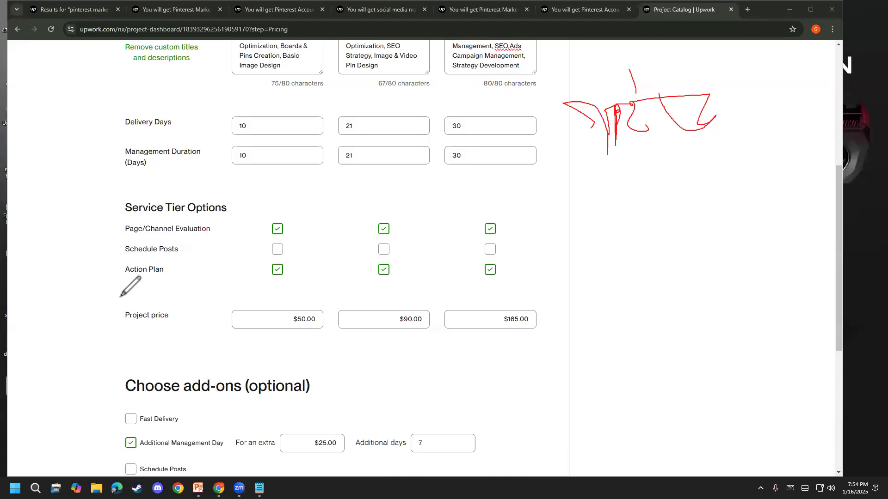
left_click(158, 271)
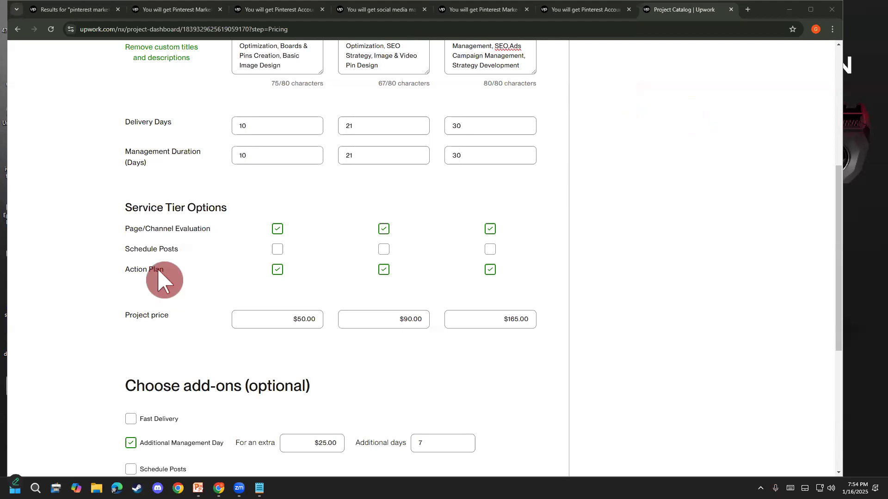
Step: Review the Action Plan option and the Project price fields of the Starter, Standard and Advanced tiers
mouse_move(158, 271)
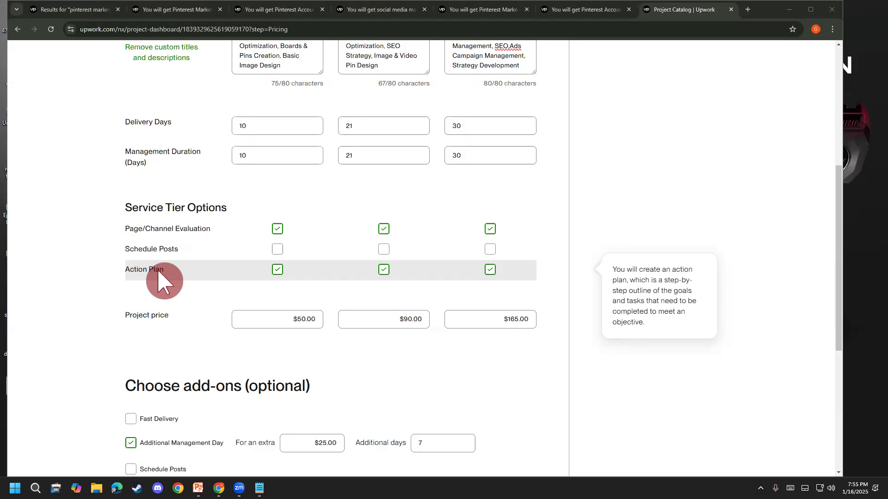
left_click(279, 325)
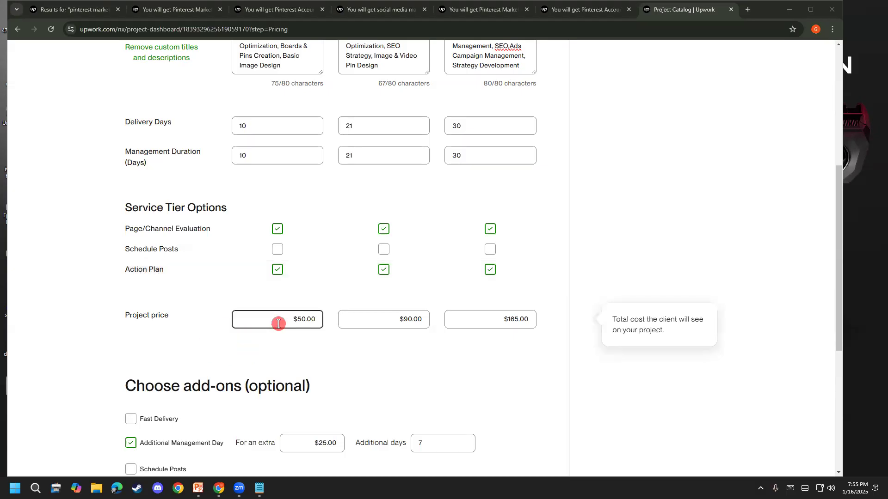
scroll(264, 327, "down", 1)
left_click(431, 282)
left_click(514, 270)
scroll(511, 271, "down", 2)
left_click(460, 199)
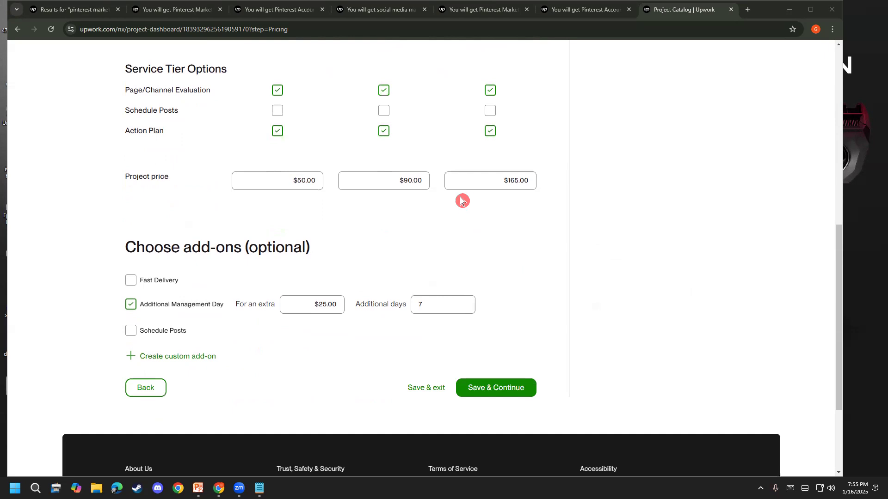
scroll(155, 347, "down", 2)
scroll(157, 347, "up", 2)
scroll(219, 320, "up", 1)
Step: Review the Starter tier's Delivery Days and Management Duration against the Additional Management Day add-on's extra price and additional days
scroll(243, 355, "up", 4)
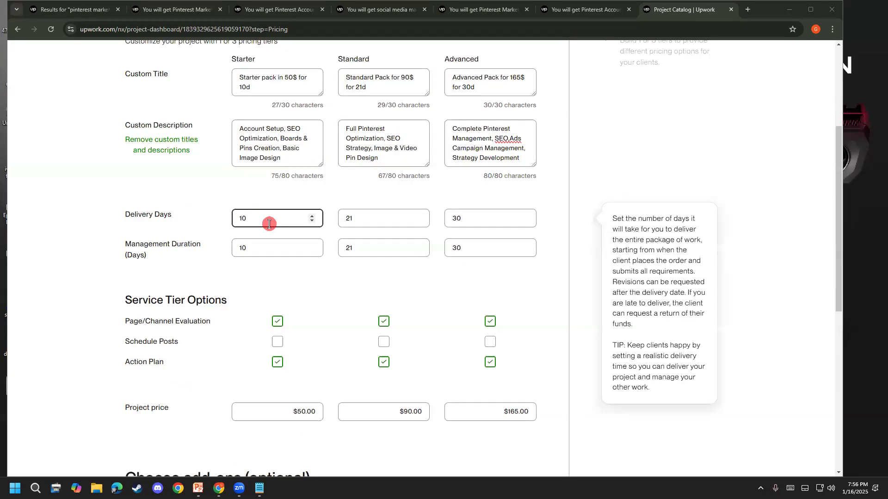
left_click(287, 251)
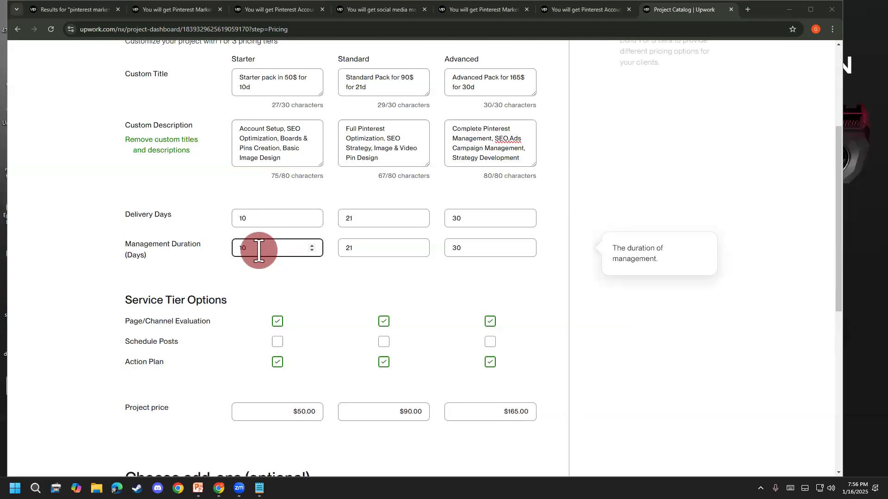
scroll(258, 251, "down", 5)
left_click(287, 304)
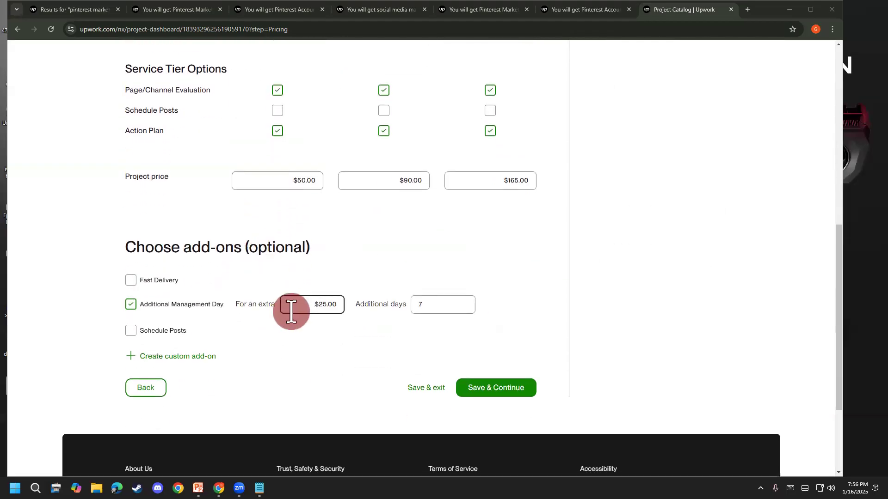
left_click(225, 386)
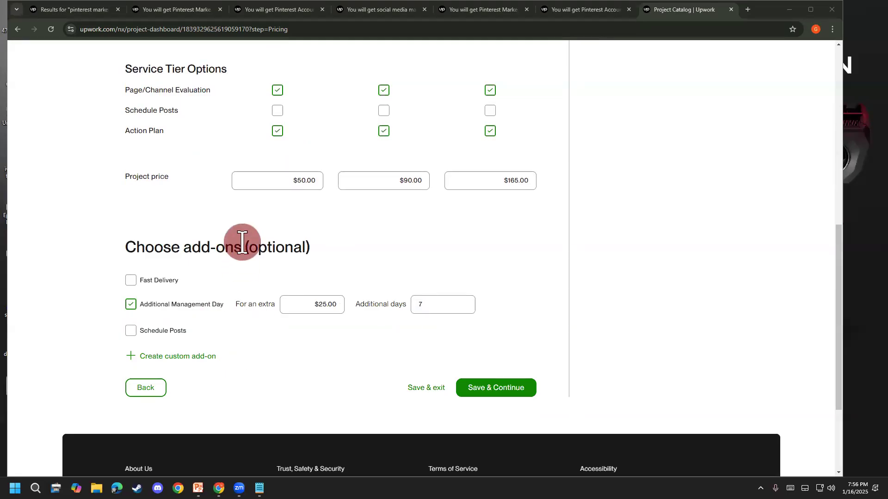
left_click(437, 302)
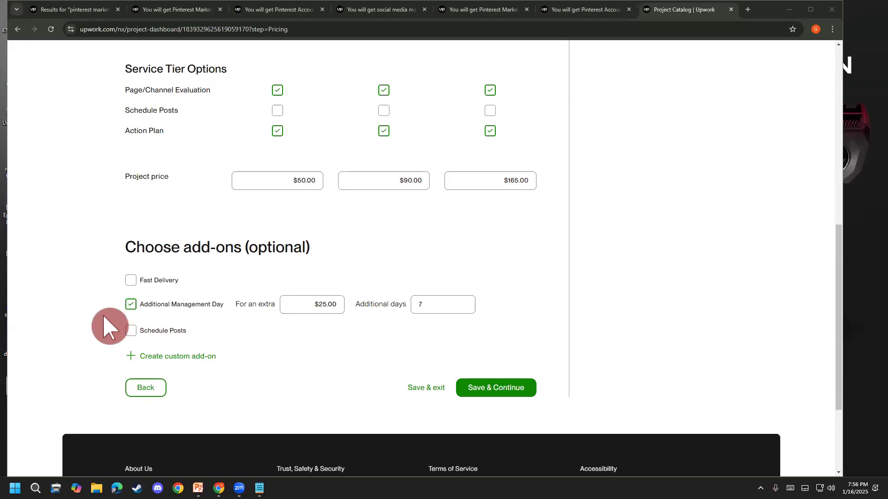
scroll(110, 326, "up", 4)
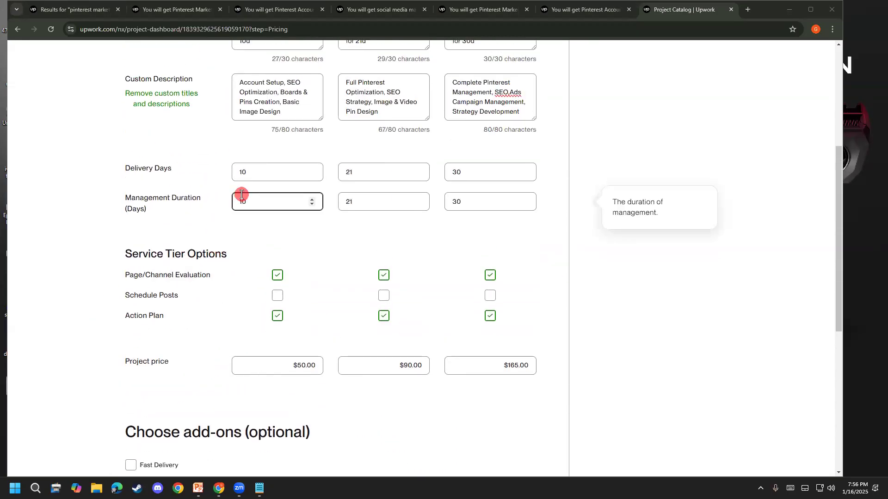
scroll(103, 373, "down", 4)
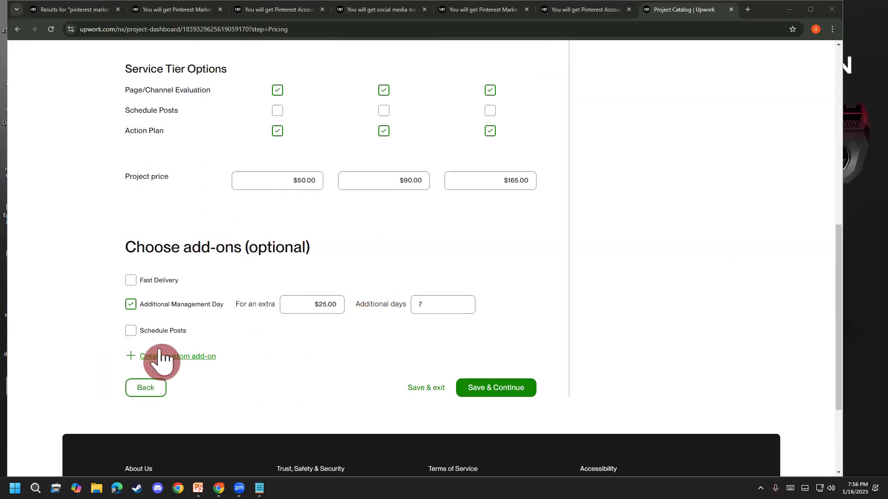
scroll(159, 358, "up", 1)
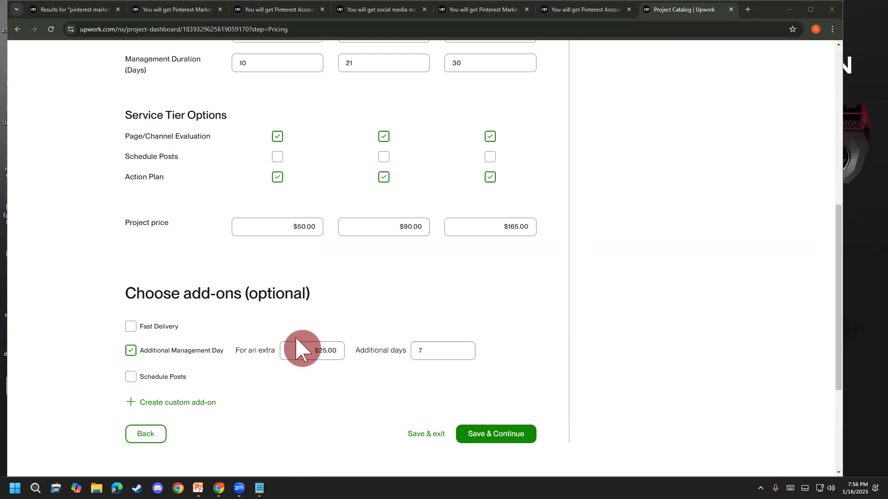
scroll(296, 347, "up", 7)
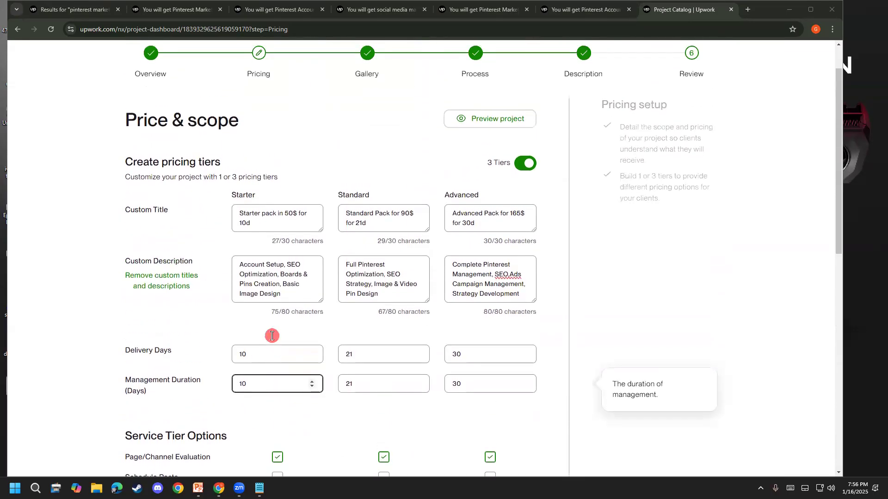
left_click(290, 402)
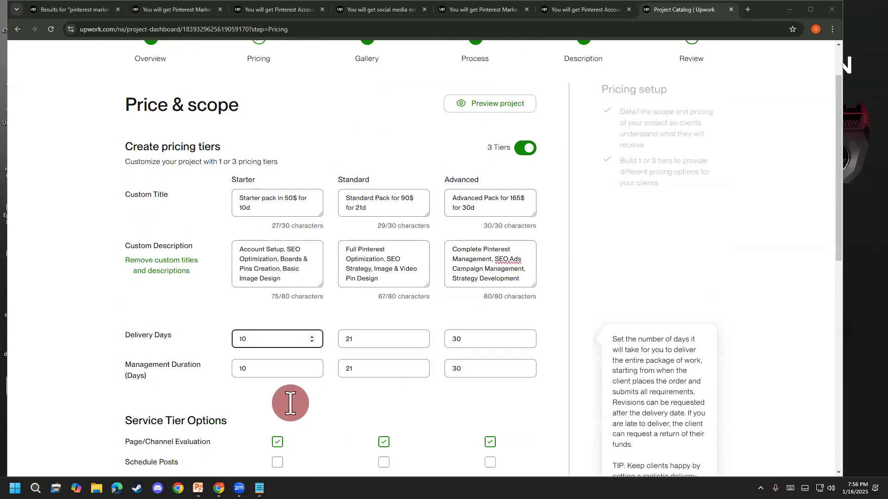
scroll(290, 402, "down", 8)
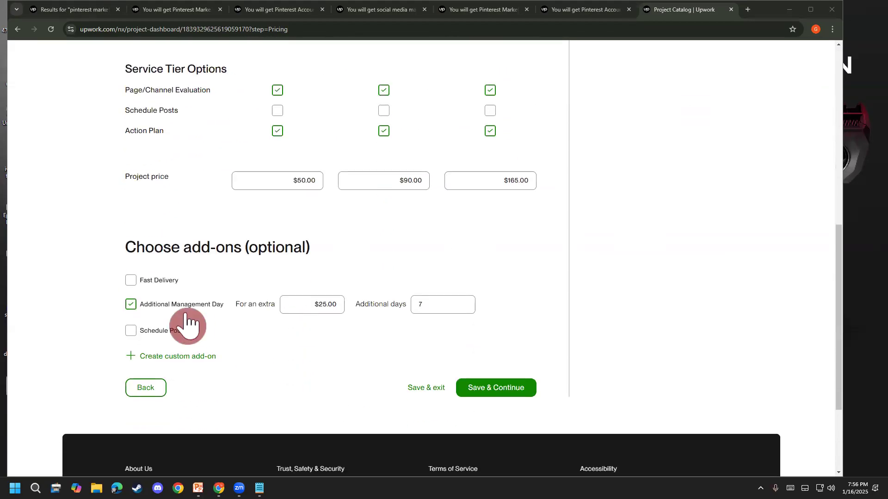
scroll(178, 317, "up", 1)
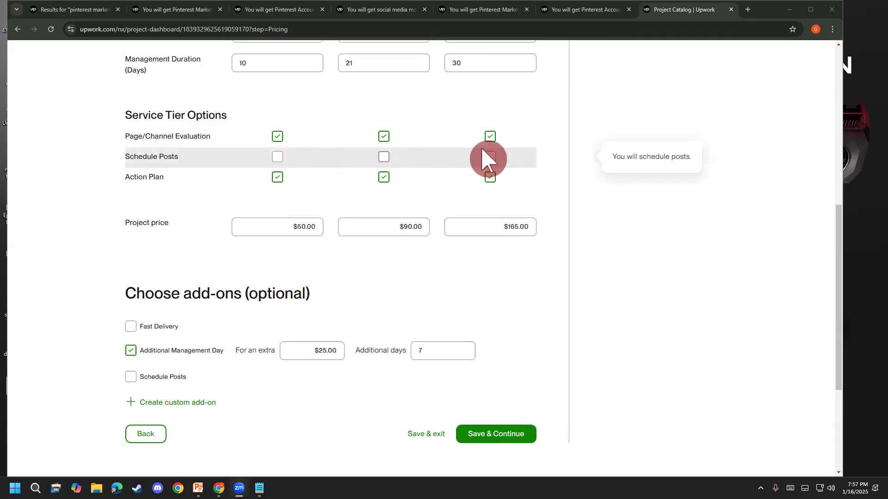
Step: Enable the Schedule Posts add-on to inspect its extra price and Additional days fields, and disable it again
scroll(504, 174, "down", 3)
left_click(160, 240)
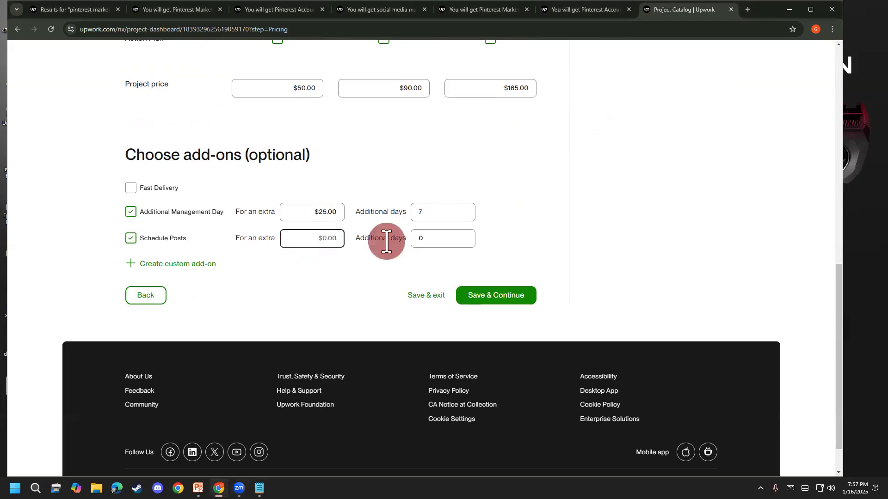
left_click(472, 238)
left_click(447, 239)
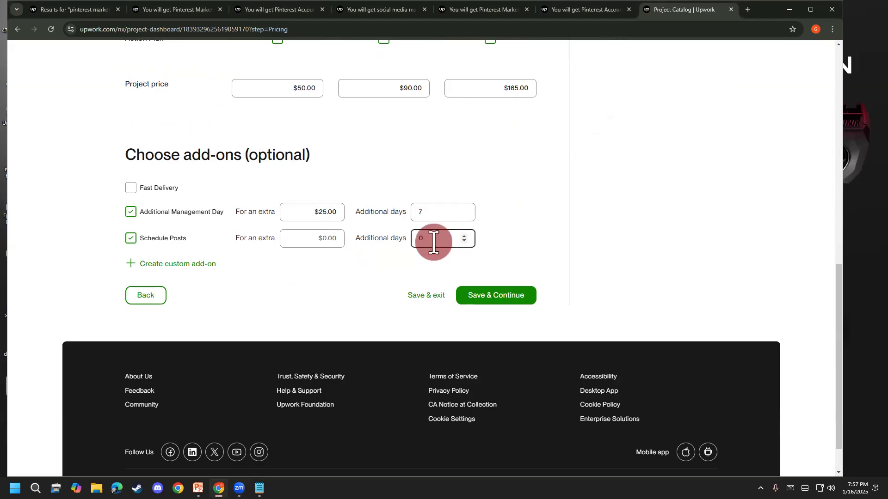
left_click(132, 240)
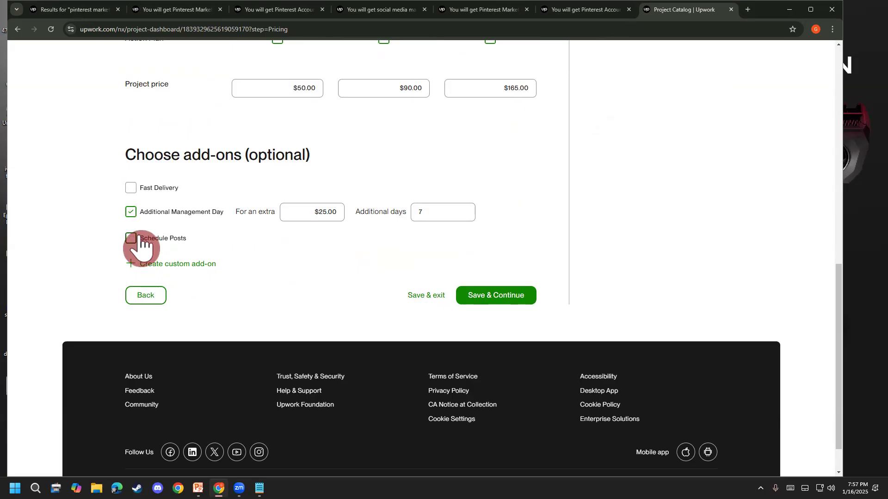
Step: Draw a circled P with an arrow to Bengali notes and the word "Buyer" in red beside the tier options, and clear all drawings
scroll(182, 319, "up", 2)
scroll(171, 340, "down", 2)
scroll(150, 344, "up", 10)
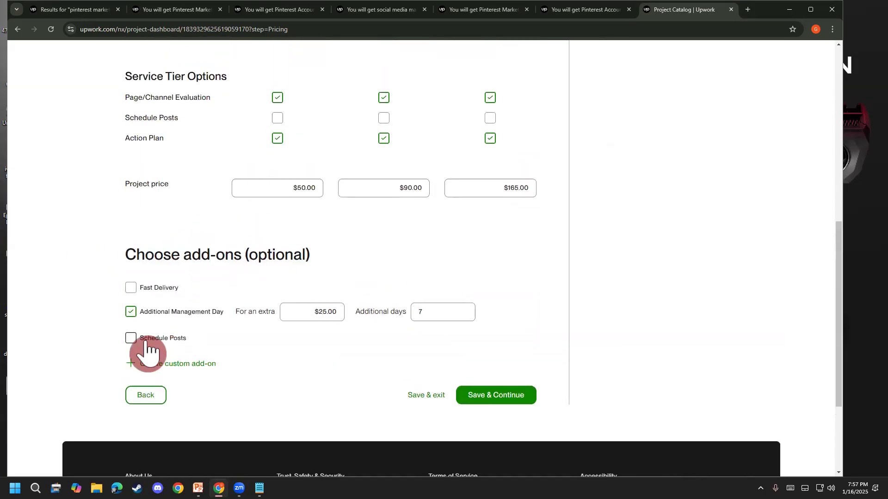
scroll(148, 342, "down", 7)
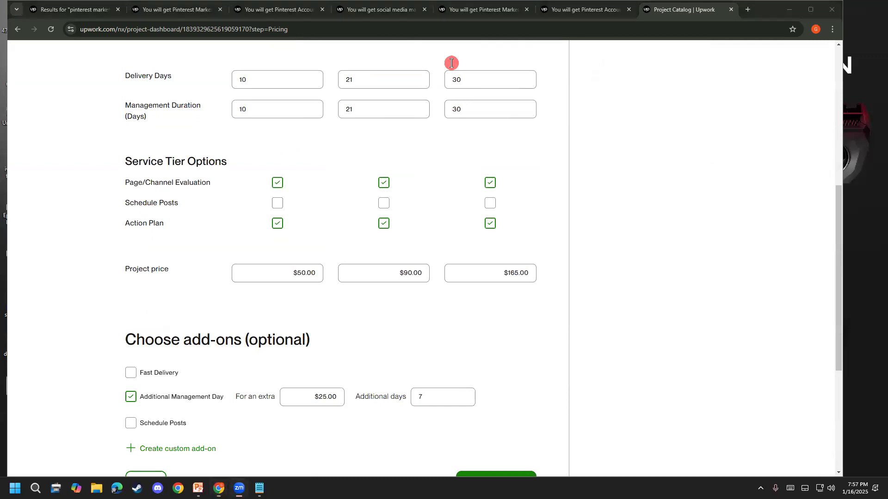
mouse_move(602, 119)
left_mouse_down()
mouse_move(616, 109)
mouse_move(604, 129)
left_mouse_up()
mouse_move(659, 97)
left_mouse_down()
mouse_move(603, 88)
mouse_move(573, 129)
mouse_move(661, 172)
mouse_move(668, 93)
mouse_move(650, 86)
left_mouse_up()
mouse_move(607, 179)
left_mouse_down()
mouse_move(601, 217)
mouse_move(590, 210)
mouse_move(618, 203)
left_mouse_up()
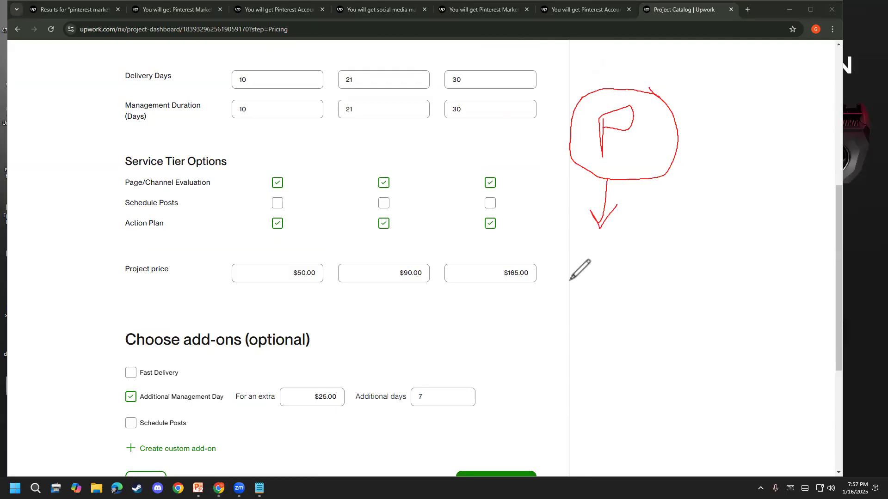
mouse_move(574, 252)
left_mouse_down()
mouse_move(604, 280)
mouse_move(632, 238)
left_mouse_up()
mouse_move(630, 287)
left_mouse_down()
mouse_move(621, 222)
mouse_move(674, 218)
left_mouse_up()
mouse_move(630, 243)
left_mouse_down()
mouse_move(651, 250)
mouse_move(637, 252)
left_mouse_up()
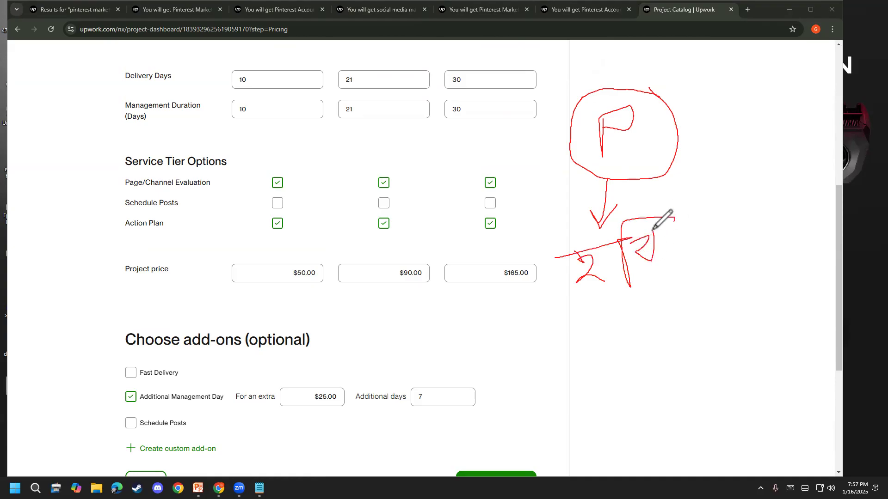
mouse_move(590, 323)
left_mouse_down()
mouse_move(603, 357)
mouse_move(607, 314)
mouse_move(618, 341)
mouse_move(620, 309)
mouse_move(627, 324)
mouse_move(652, 299)
mouse_move(656, 341)
mouse_move(647, 329)
left_mouse_up()
mouse_move(655, 296)
left_mouse_down()
mouse_move(670, 285)
mouse_move(663, 309)
left_mouse_up()
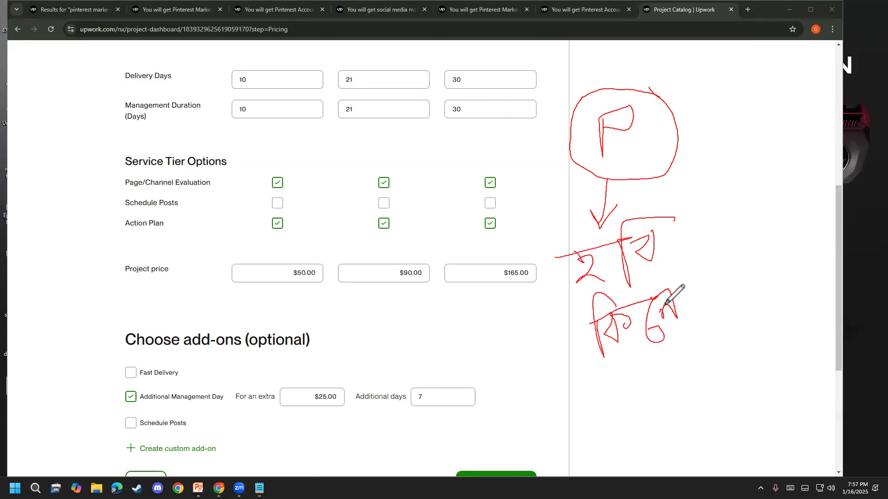
mouse_move(621, 399)
left_mouse_down()
mouse_move(620, 377)
mouse_move(592, 369)
mouse_move(648, 396)
left_mouse_up()
mouse_move(647, 395)
left_mouse_down()
mouse_move(638, 365)
mouse_move(666, 355)
mouse_move(682, 369)
mouse_move(669, 378)
mouse_move(679, 373)
mouse_move(670, 346)
mouse_move(699, 369)
left_mouse_up()
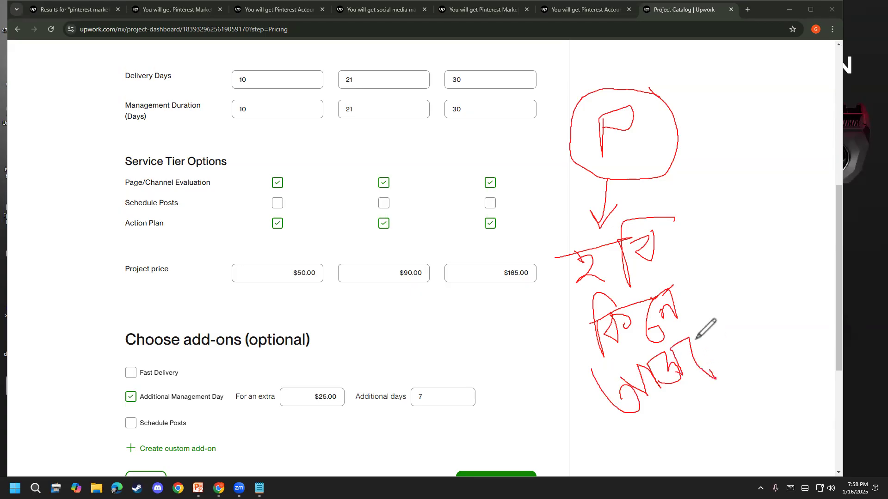
left_click_drag(708, 326, 693, 362)
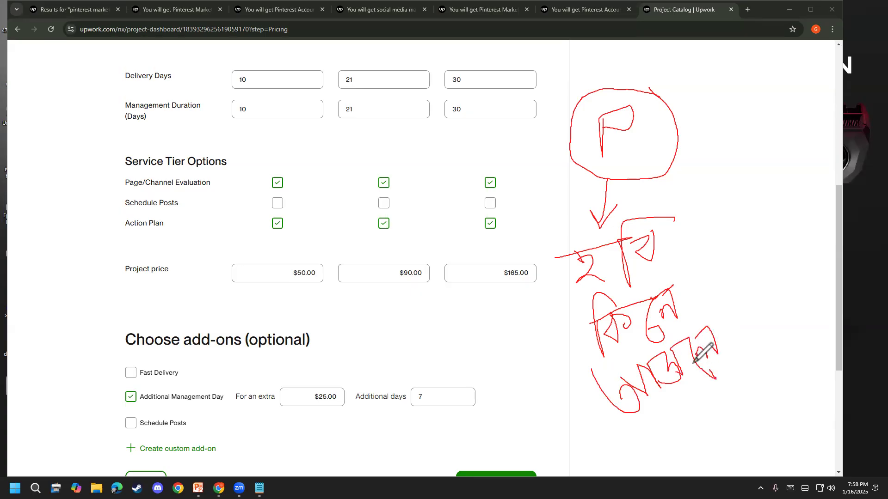
mouse_move(592, 429)
left_mouse_down()
mouse_move(631, 428)
mouse_move(640, 414)
mouse_move(655, 423)
mouse_move(664, 397)
mouse_move(669, 406)
mouse_move(679, 397)
left_mouse_up()
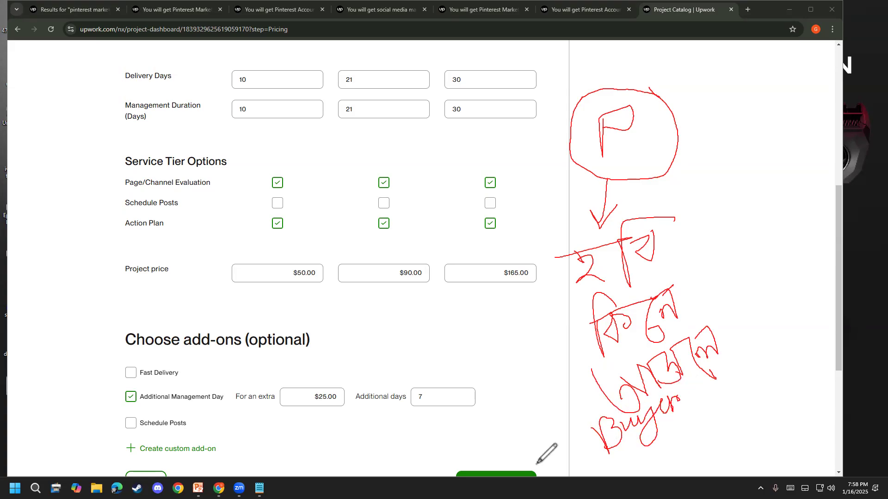
right_click(73, 304)
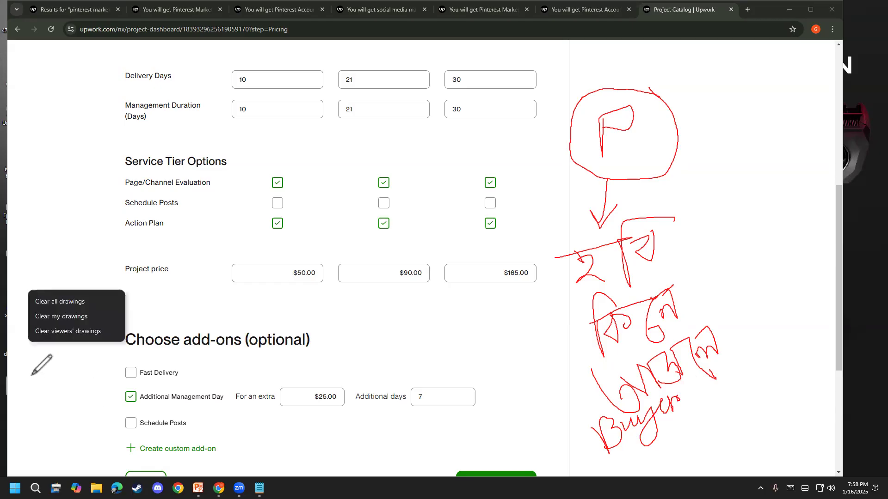
left_click(60, 302)
Step: Create a custom add-on to inspect its Title, Description, extra price and Additional days fields, and remove it again
scroll(178, 359, "down", 2)
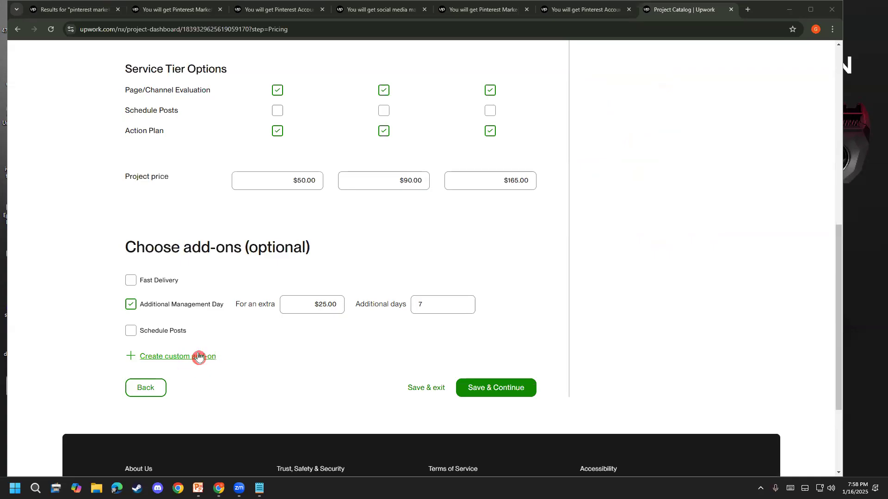
left_click(171, 356)
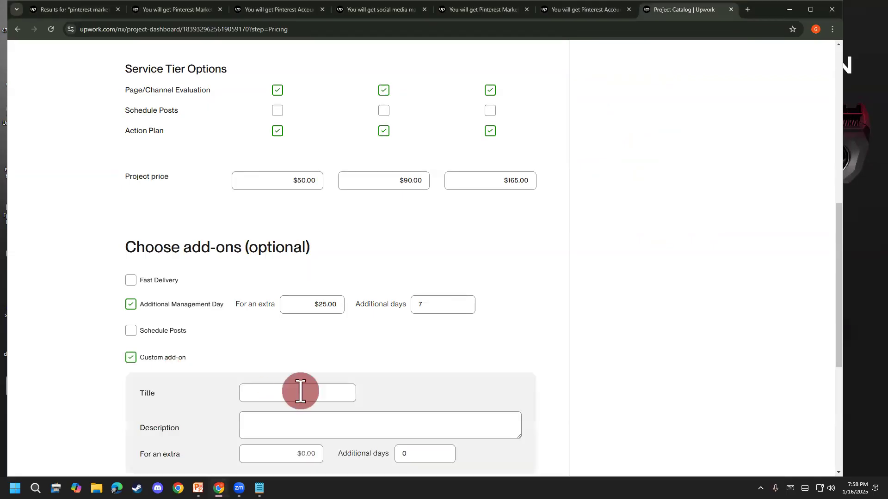
scroll(303, 383, "down", 2)
left_click(301, 305)
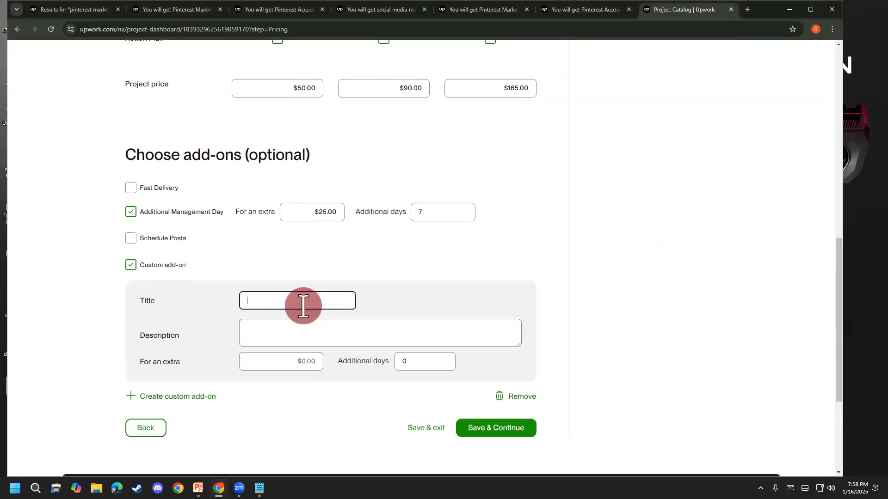
left_click(307, 333)
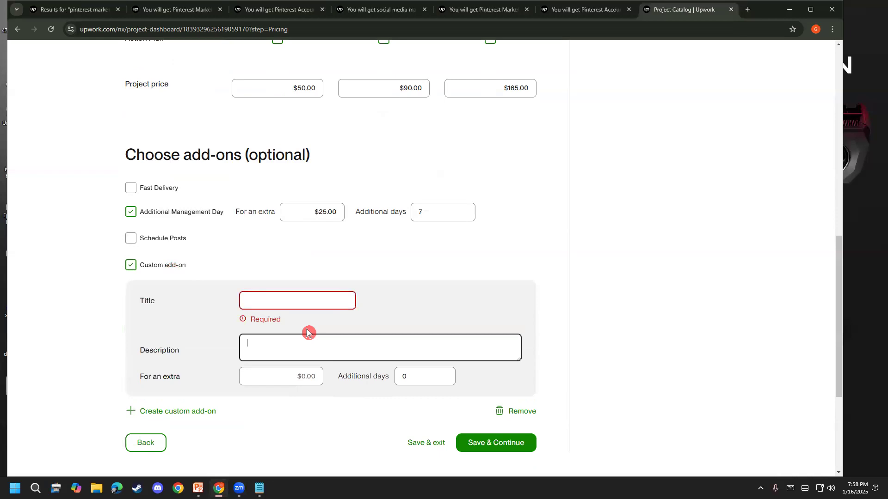
left_click(310, 376)
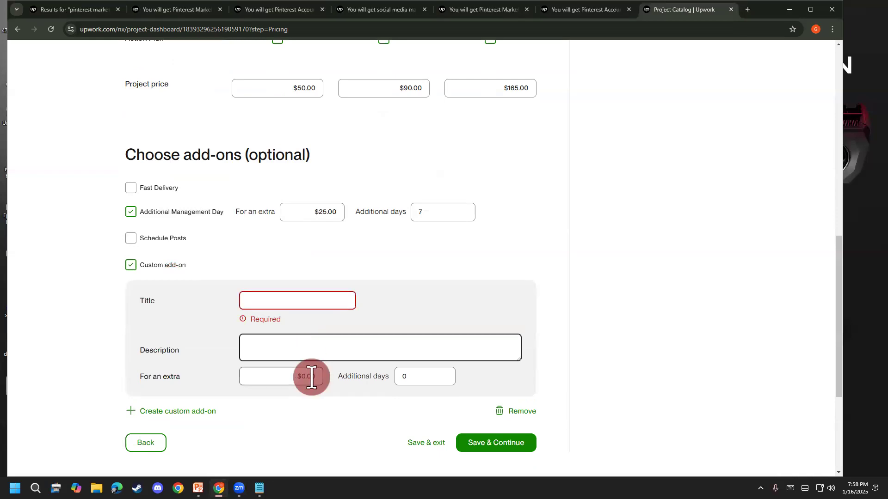
double_click(402, 377)
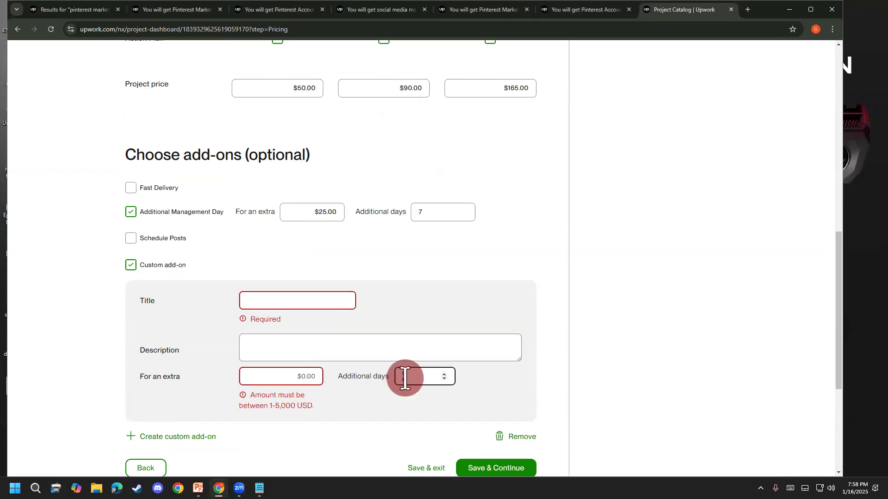
left_click(428, 356)
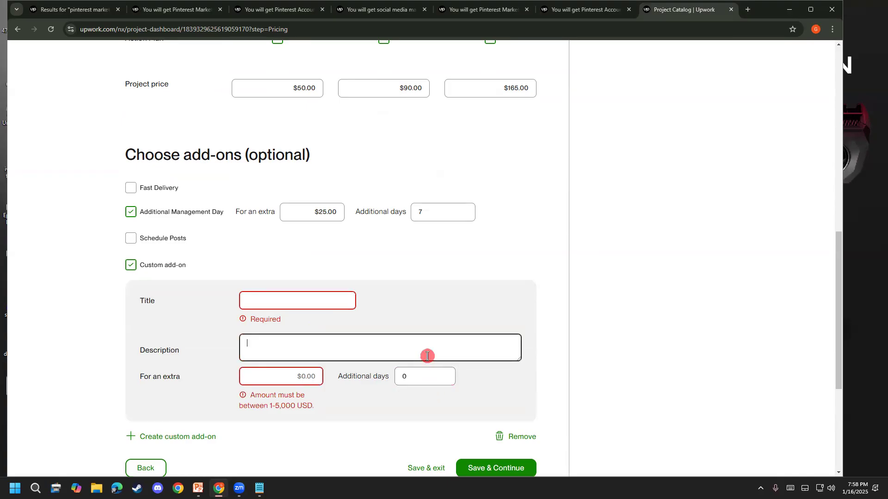
left_click(337, 375)
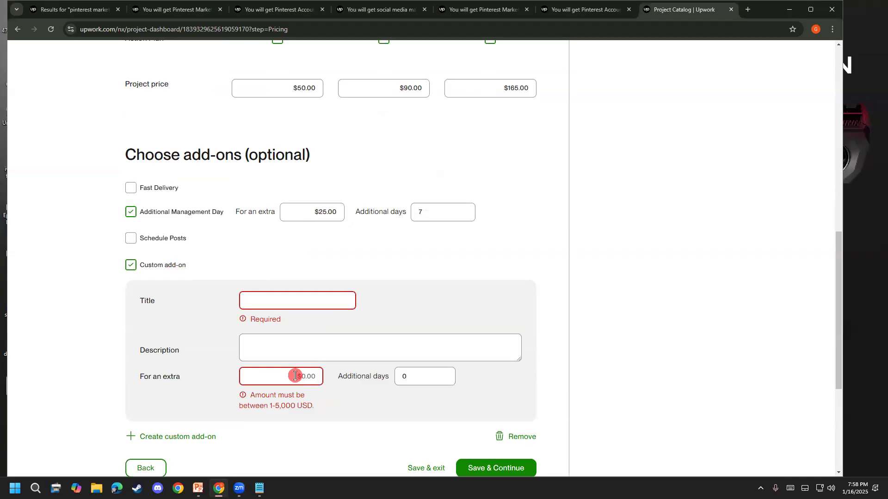
left_click(522, 441)
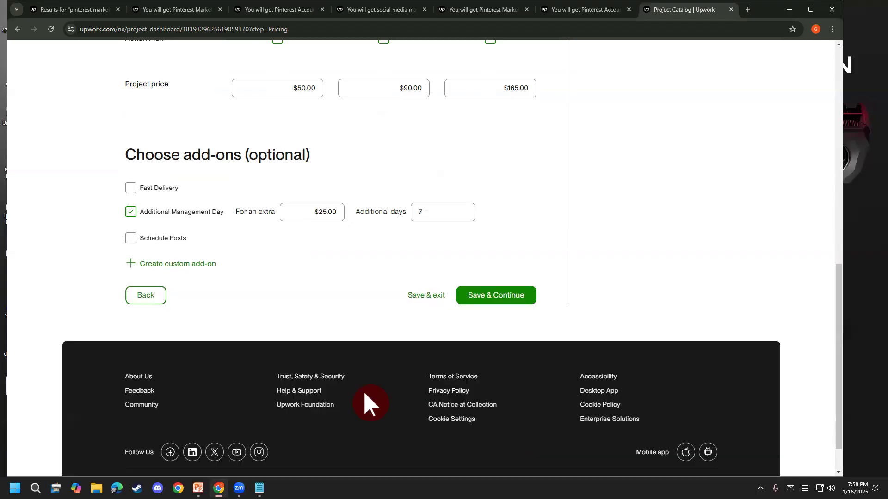
Step: Review the Price & scope page from the three pricing tiers and their descriptions down to the optional add-ons
scroll(238, 367, "up", 3)
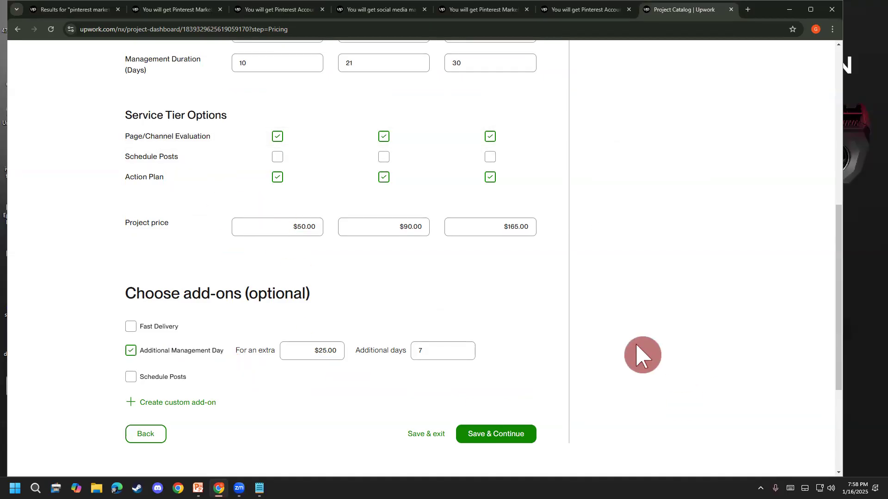
scroll(620, 352, "up", 2)
scroll(622, 354, "up", 5)
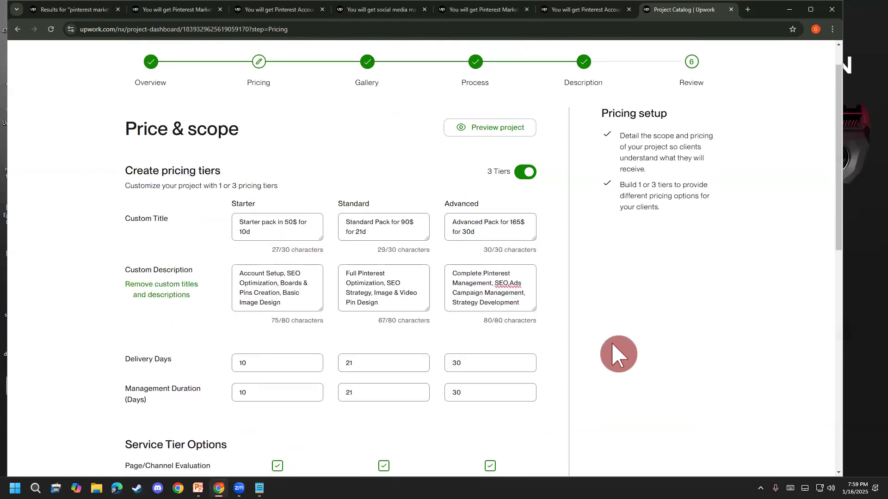
scroll(619, 354, "up", 1)
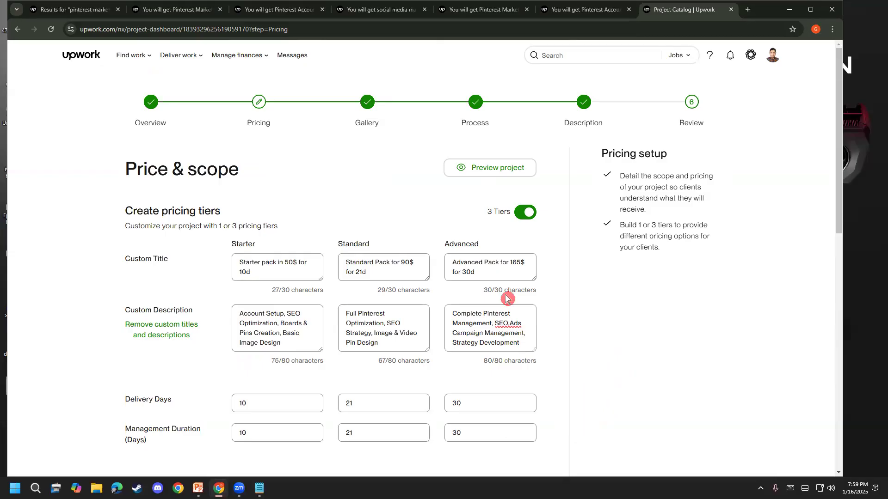
scroll(411, 259, "down", 9)
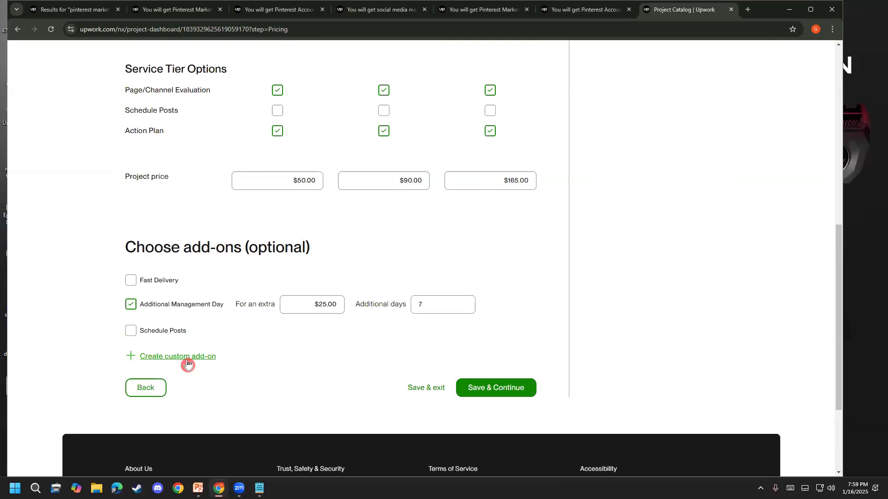
Step: Open the project's Gallery stage and review its Project Images, Project video and Sample Documents sections
scroll(284, 358, "up", 9)
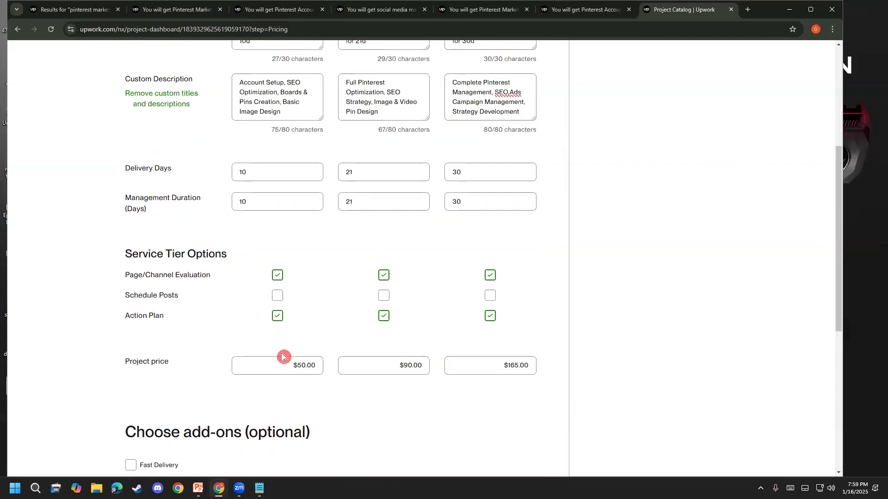
left_click(279, 345)
left_click(350, 171)
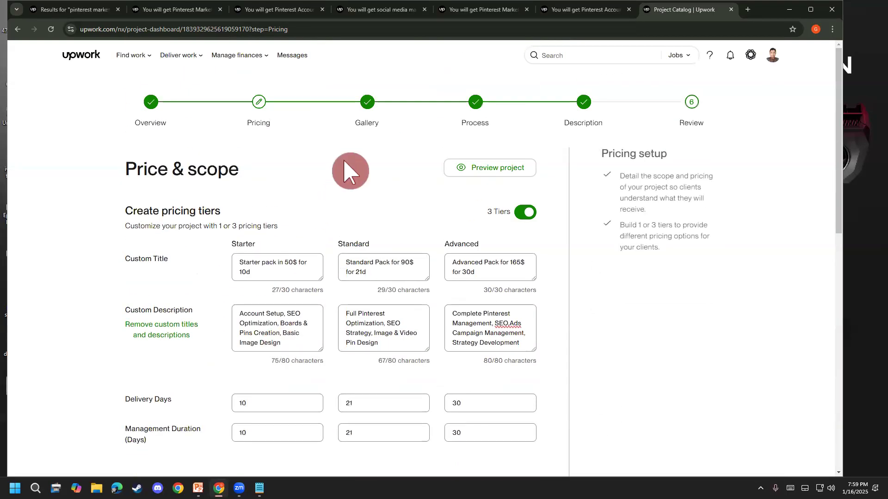
left_click(368, 118)
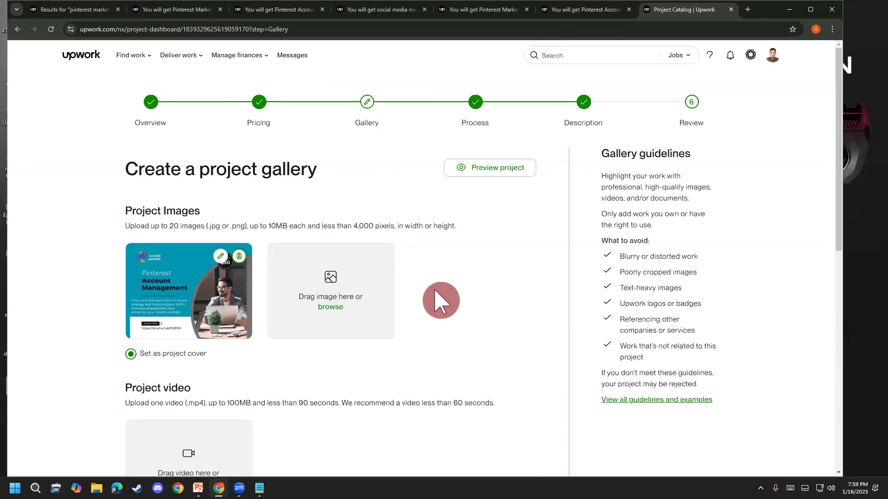
scroll(438, 299, "down", 3)
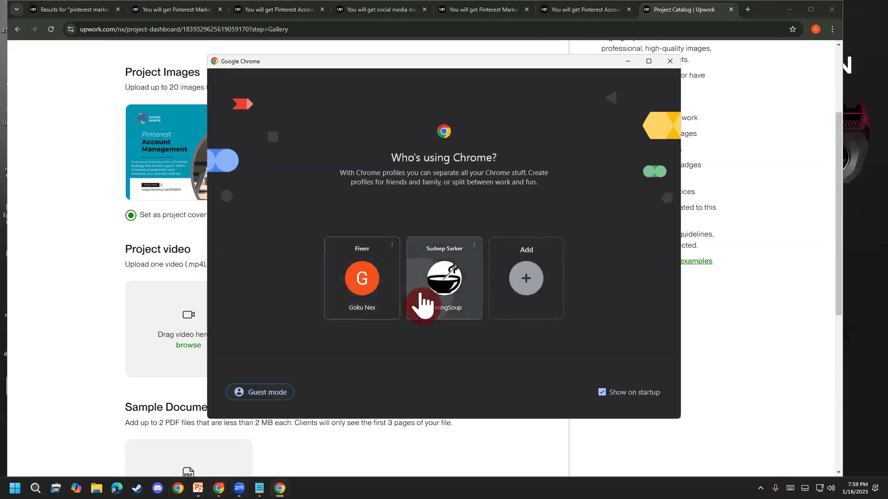
Step: Switch to a Chrome window under the second, non-Fiverr profile and open the Canva home page
left_click(422, 303)
type("ca")
key("Return")
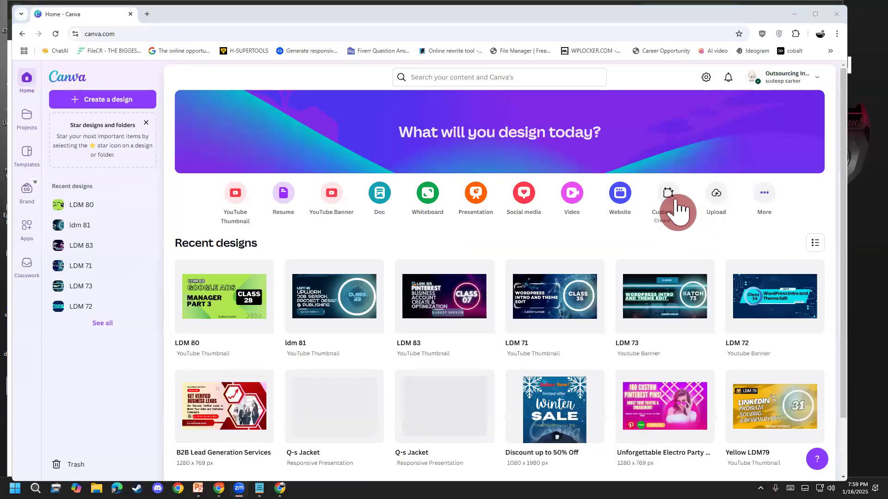
Step: Create a new custom-size Canva design, 1000 px wide and 750 px high
left_click(668, 197)
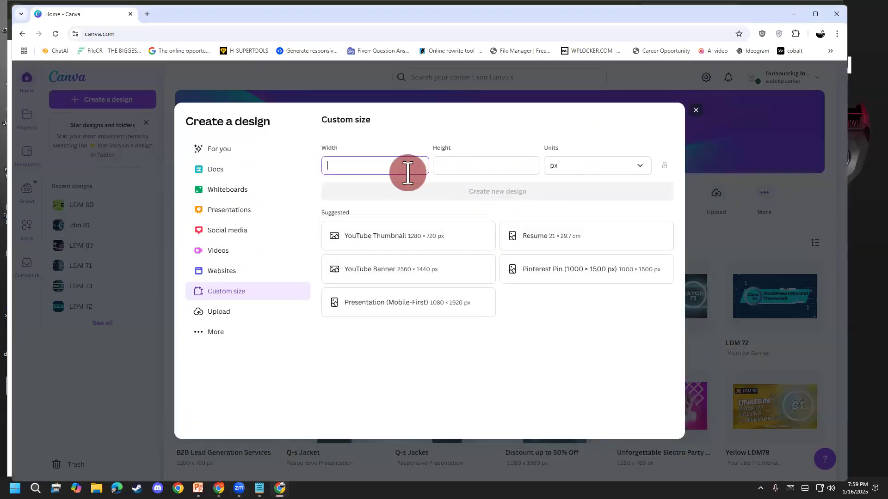
type("1000")
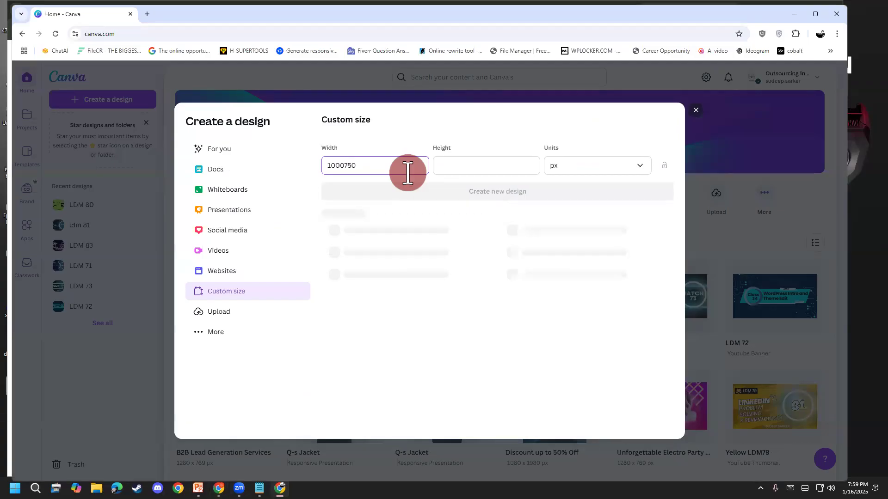
key("Tab")
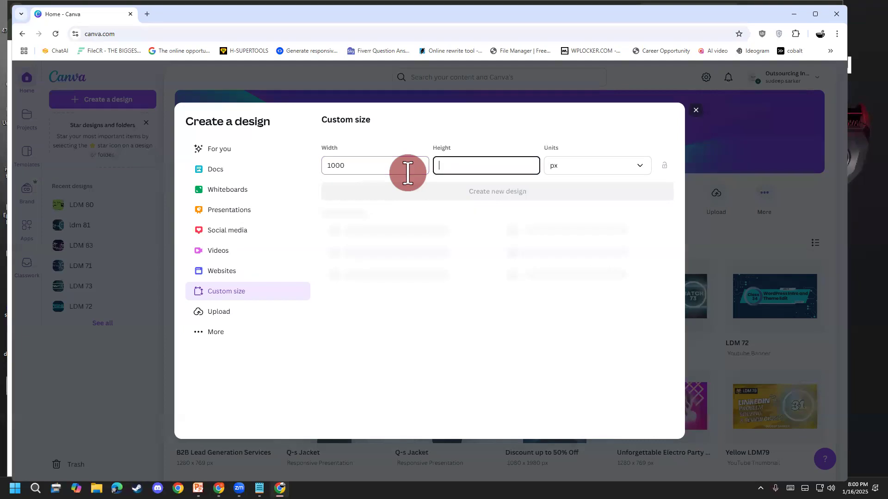
type("750")
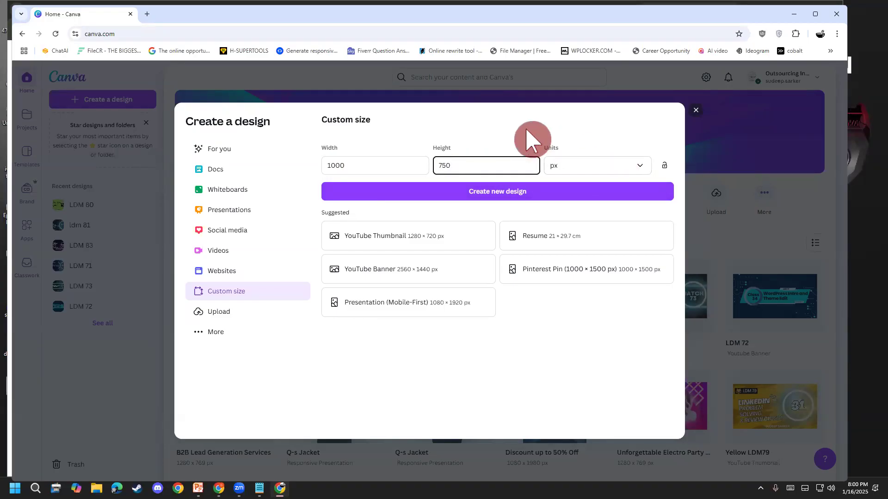
left_click(387, 155)
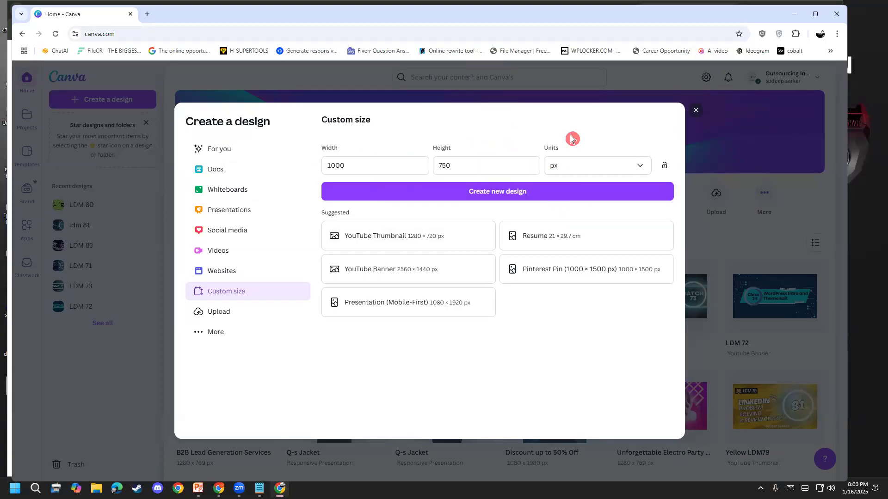
left_click(513, 195)
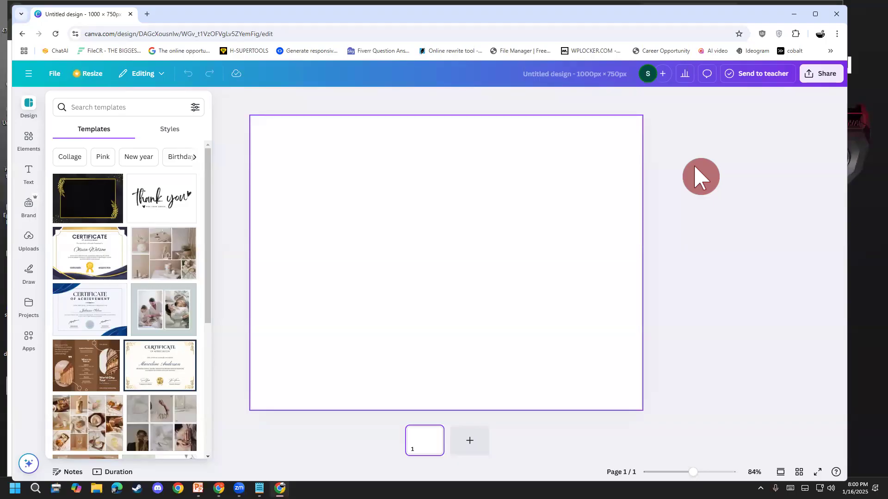
Step: Search Google for "background remover" in a new browser tab and open Adobe Express's free image background remover
left_click(145, 13)
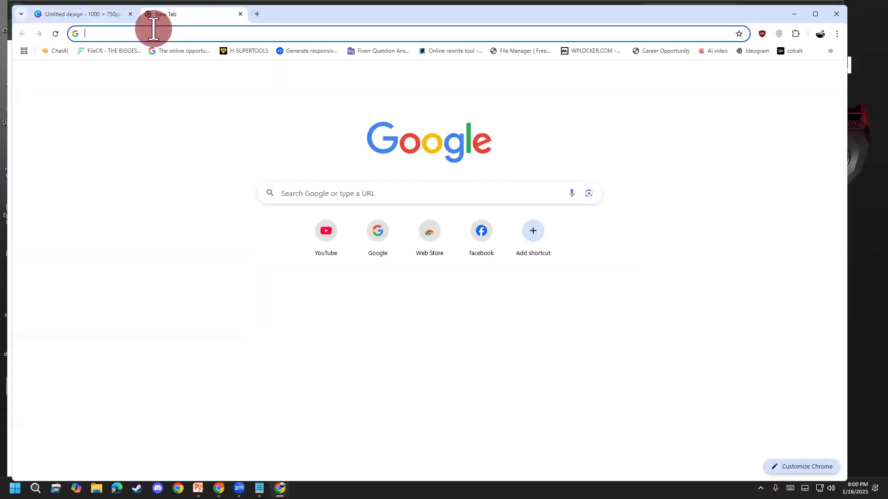
left_click(152, 29)
type("back")
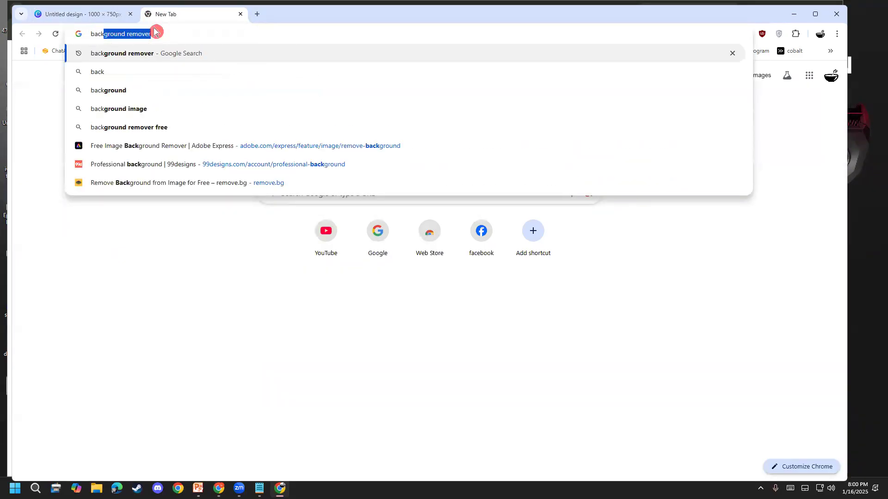
key("Return")
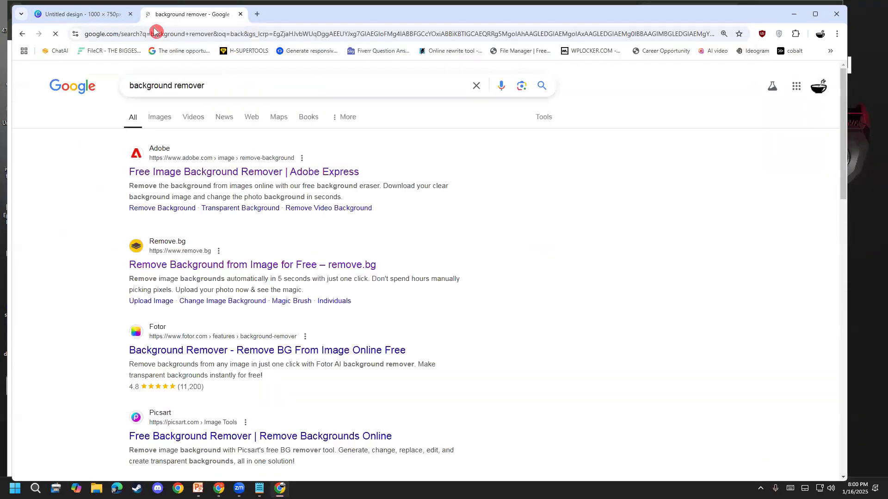
left_click(239, 172)
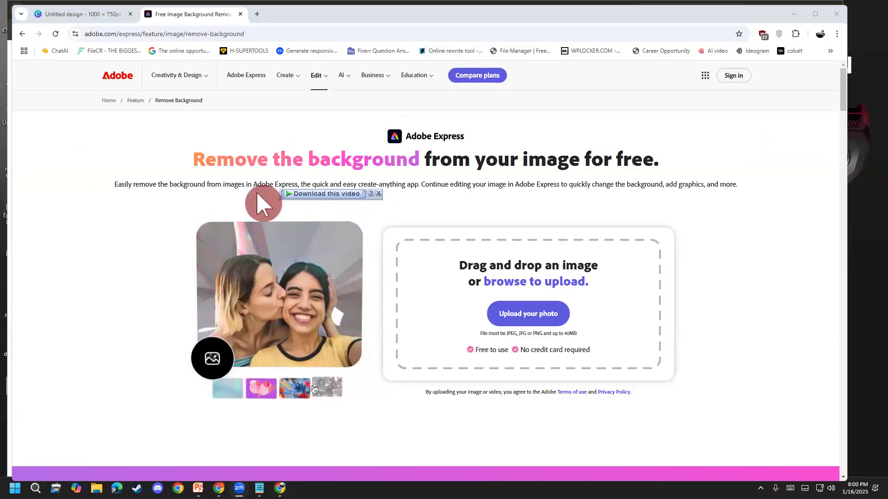
Step: Draw a red check mark and an arrow pointing at the sample photo on the Adobe Express page, and clear the drawings
mouse_move(132, 236)
left_mouse_down()
mouse_move(147, 247)
mouse_move(225, 189)
left_mouse_up()
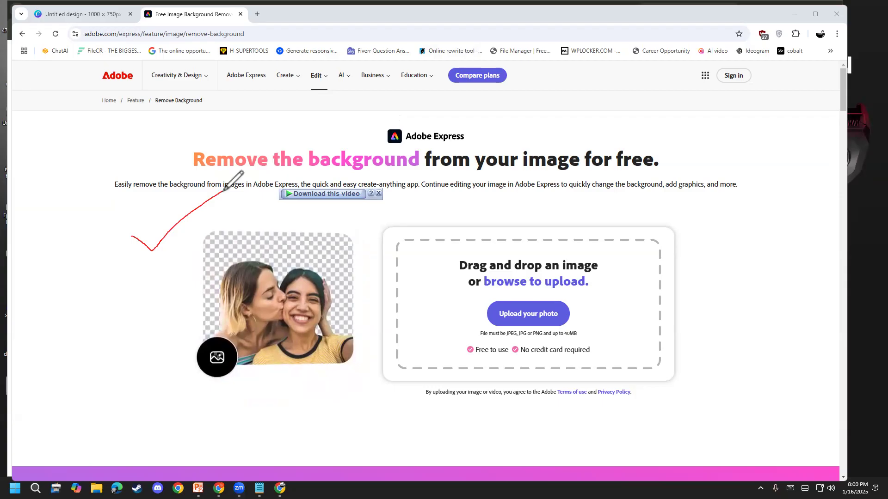
mouse_move(100, 372)
left_mouse_down()
mouse_move(159, 328)
mouse_move(167, 301)
mouse_move(189, 310)
mouse_move(186, 333)
mouse_move(139, 307)
mouse_move(169, 305)
left_mouse_up()
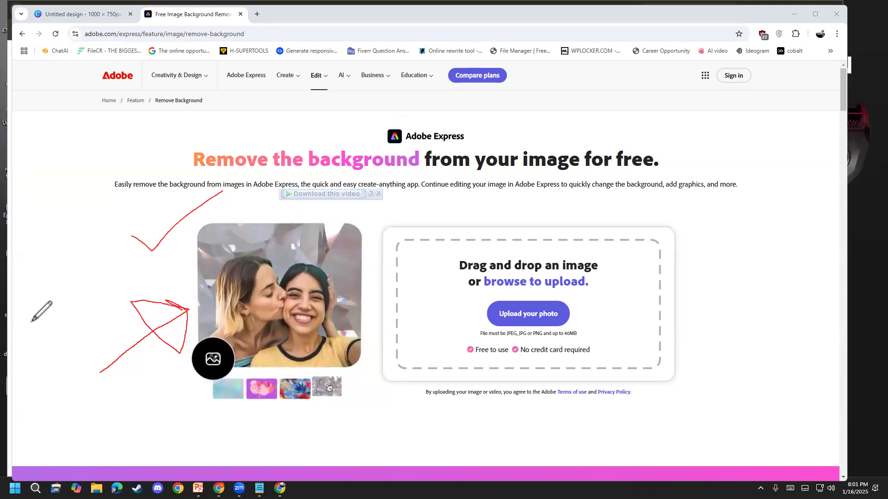
left_click(76, 294)
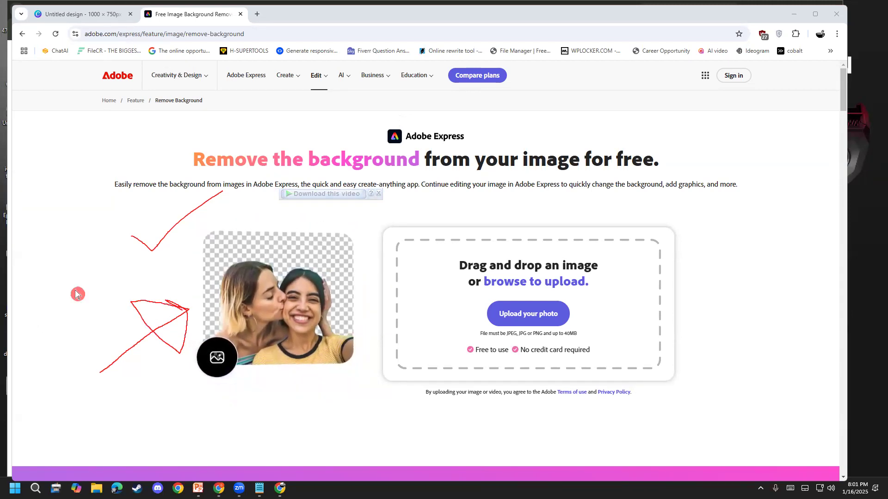
key("e")
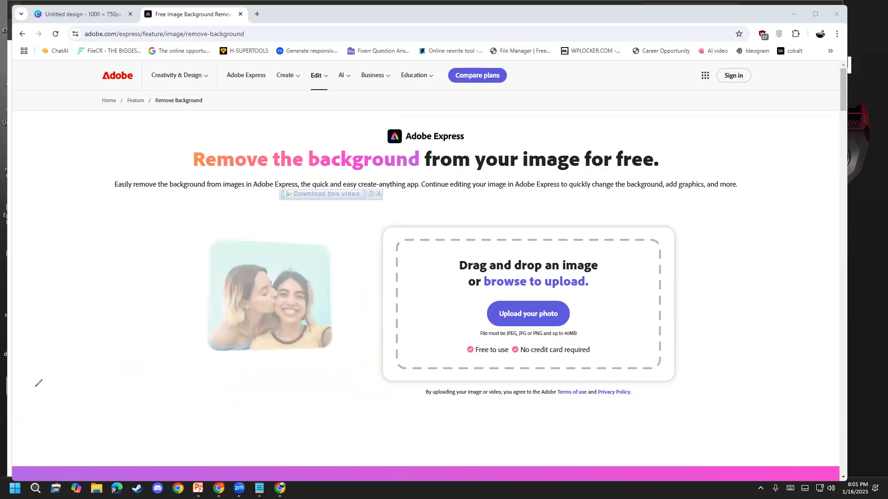
Step: Leave the background remover page, return to the blank 1000 × 750 px Canva design and hide its template suggestions
left_click(22, 34)
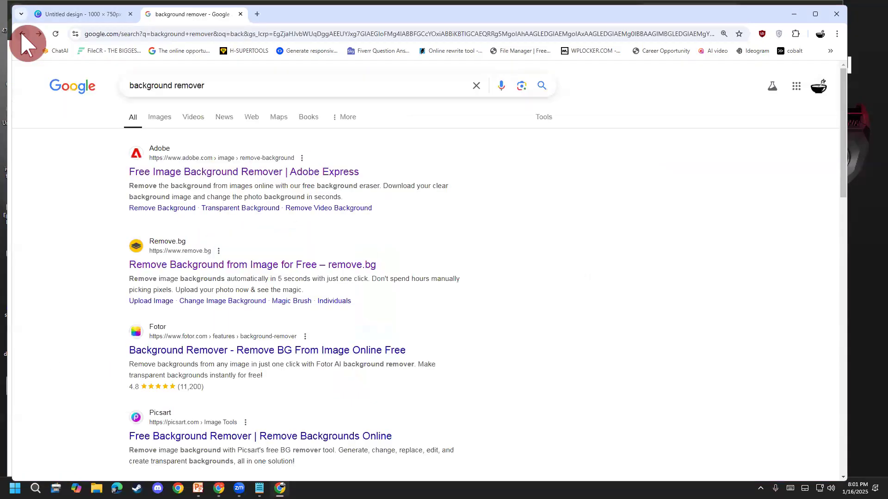
left_click(69, 15)
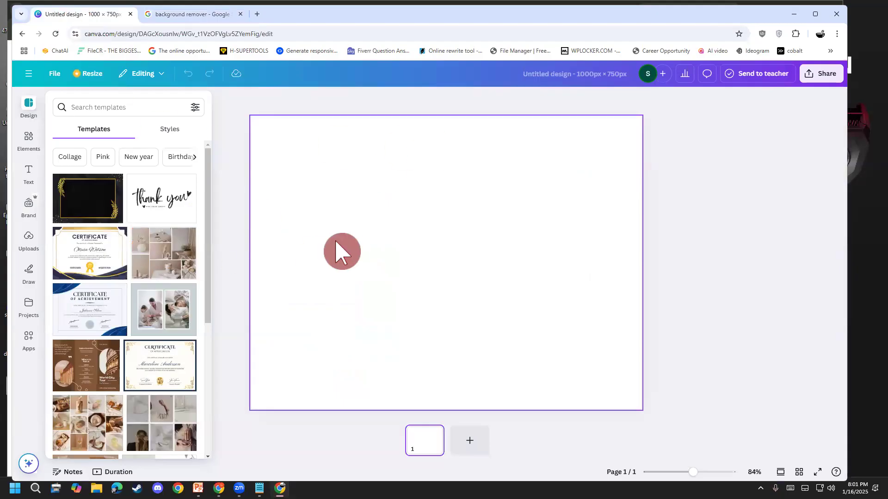
left_click(244, 208)
left_click(29, 205)
left_click(249, 203)
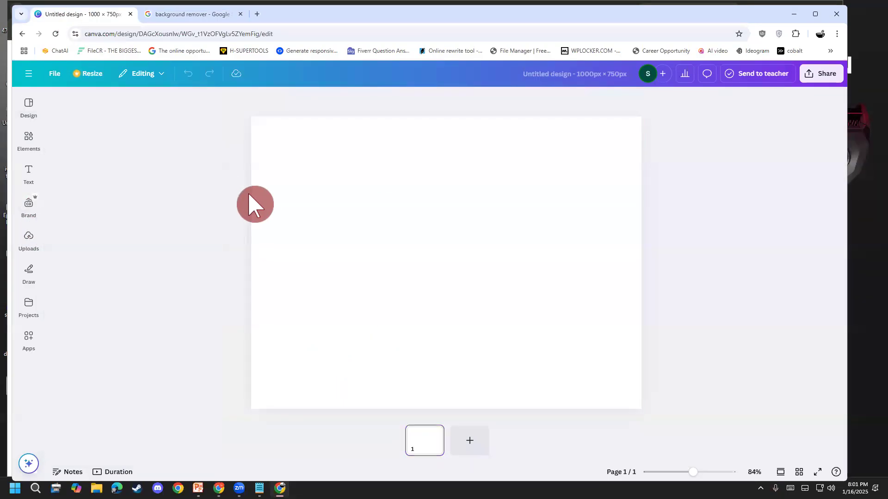
Step: Look through Canva's brand kit and file upload options for the blank design, and return to the empty canvas
left_click(30, 181)
left_click(28, 208)
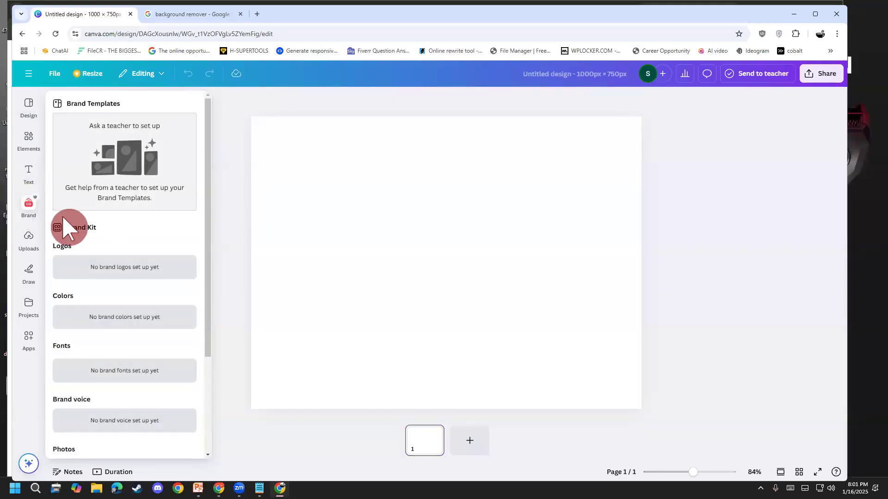
left_click(35, 243)
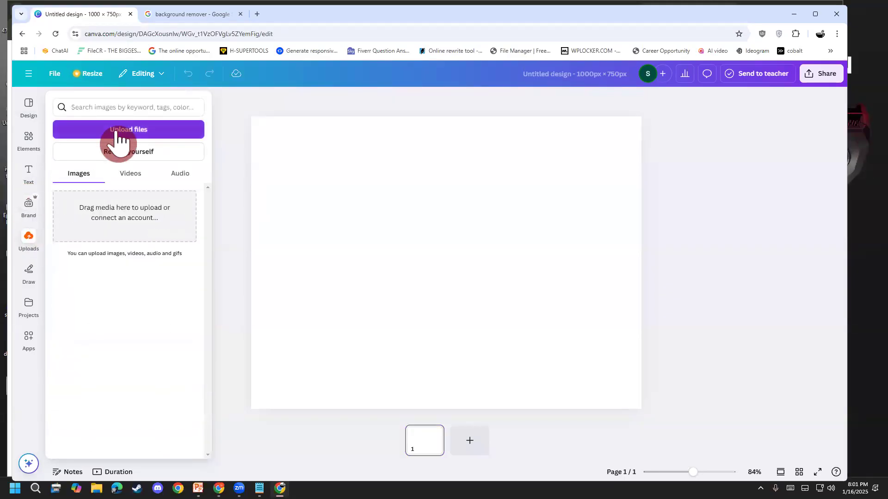
left_click(372, 224)
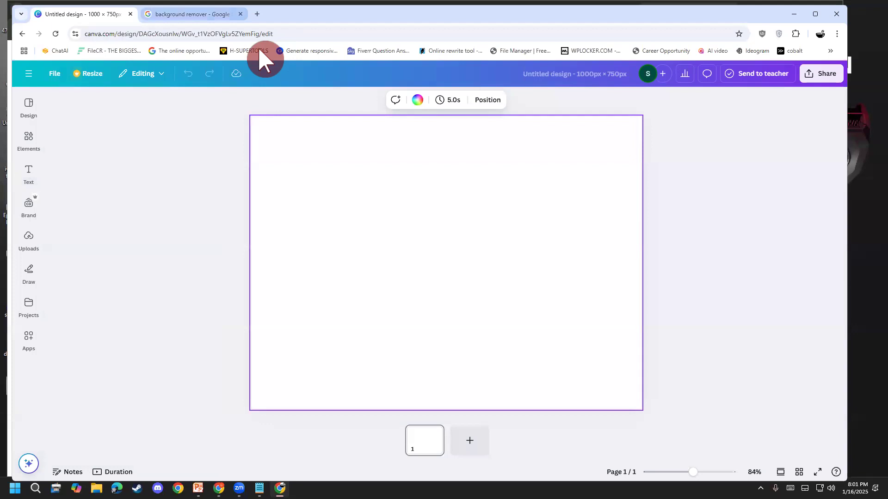
Step: Close the background remover search page and the browser window with the Canva design to return to the Upwork project gallery
left_click(228, 13)
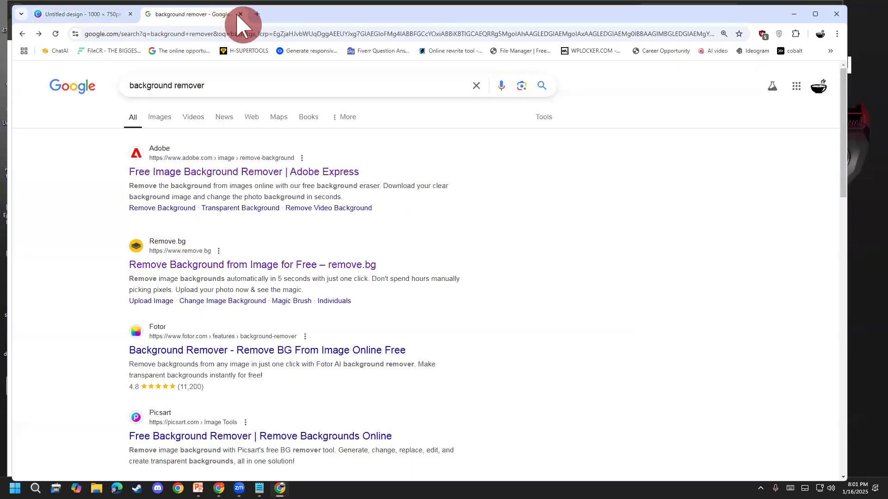
left_click(240, 14)
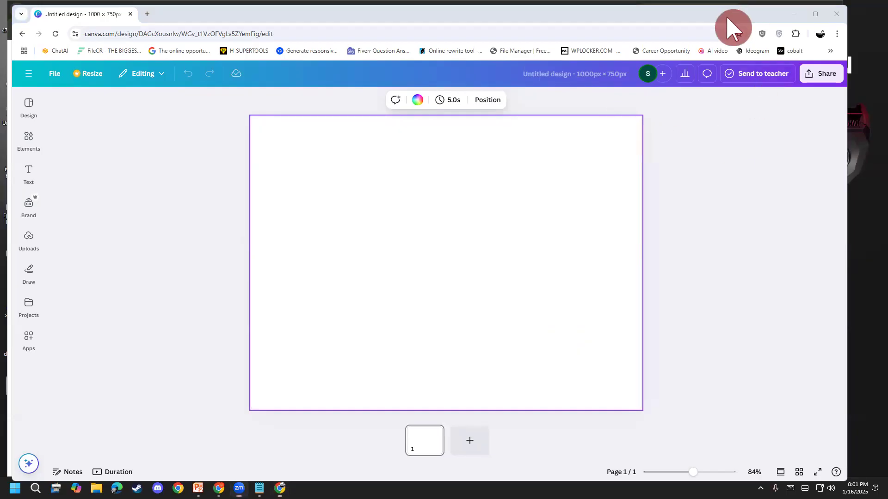
left_click_drag(727, 18, 701, 46)
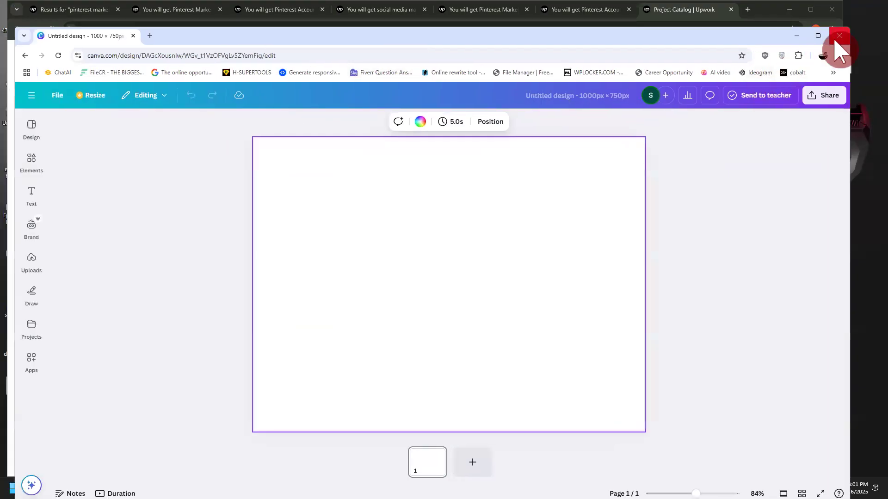
left_click(837, 39)
Step: Review the gallery's project video and sample document requirements, highlighting the PDF limits, and open the project's Description stage
scroll(333, 301, "down", 3)
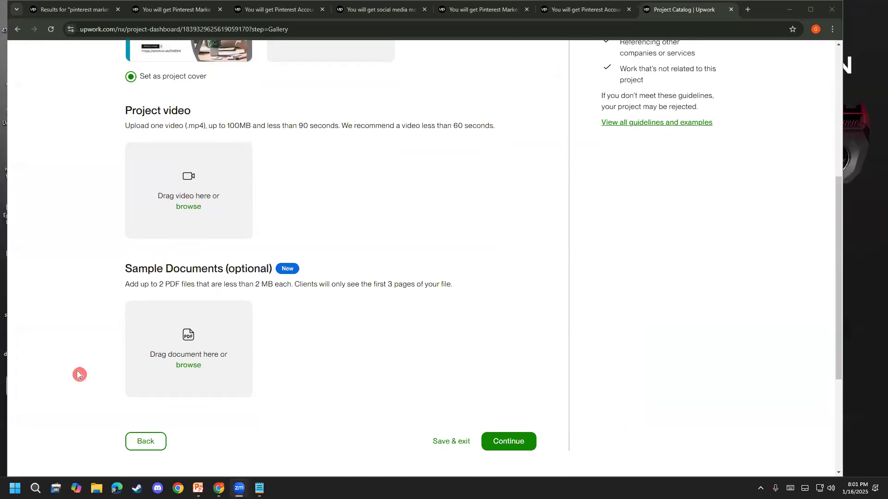
scroll(79, 374, "down", 3)
scroll(118, 249, "up", 3)
left_click_drag(139, 284, 450, 291)
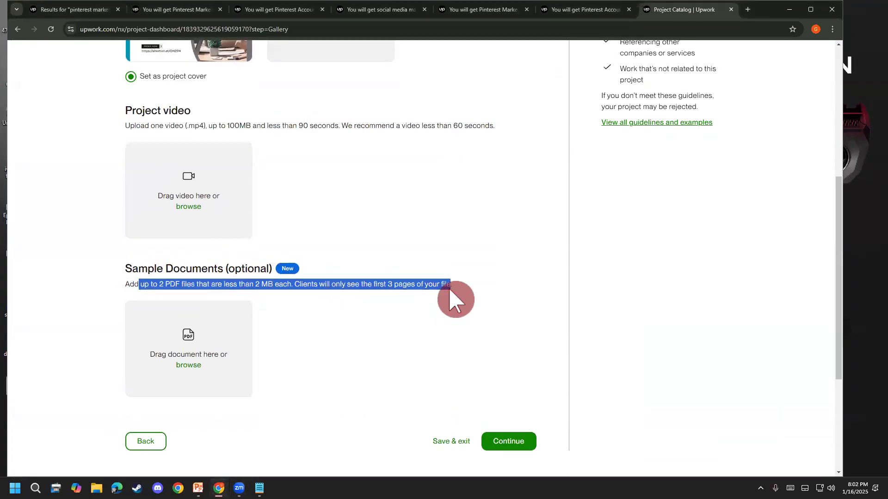
left_click(450, 290)
scroll(376, 357, "up", 5)
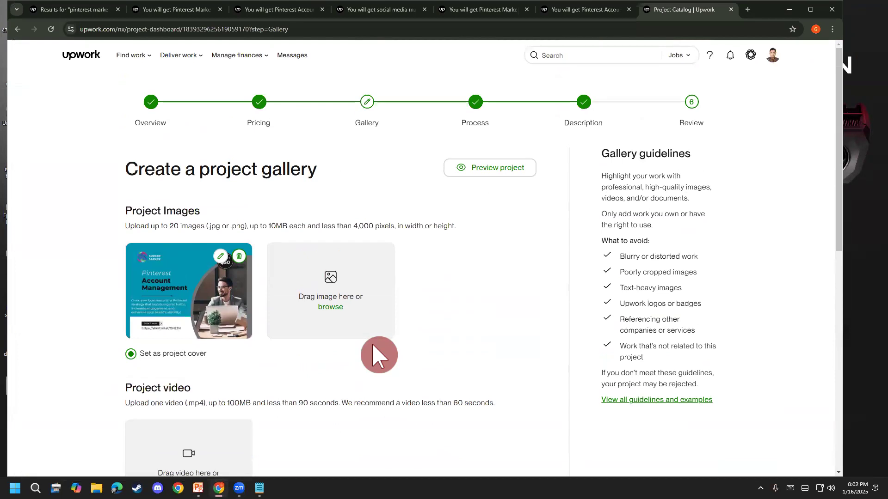
left_click(567, 109)
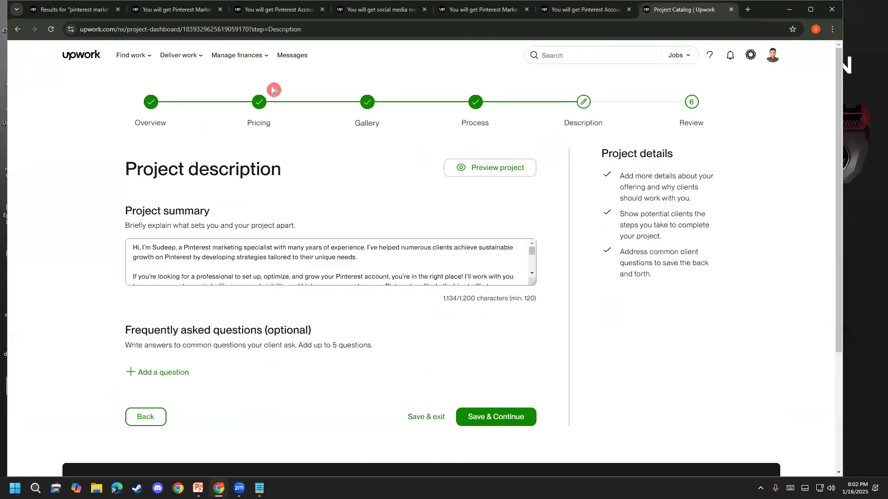
Step: Return to the "pinterest marketing" search results and examine the competing projects' cover images down to the end of the list
left_click(176, 10)
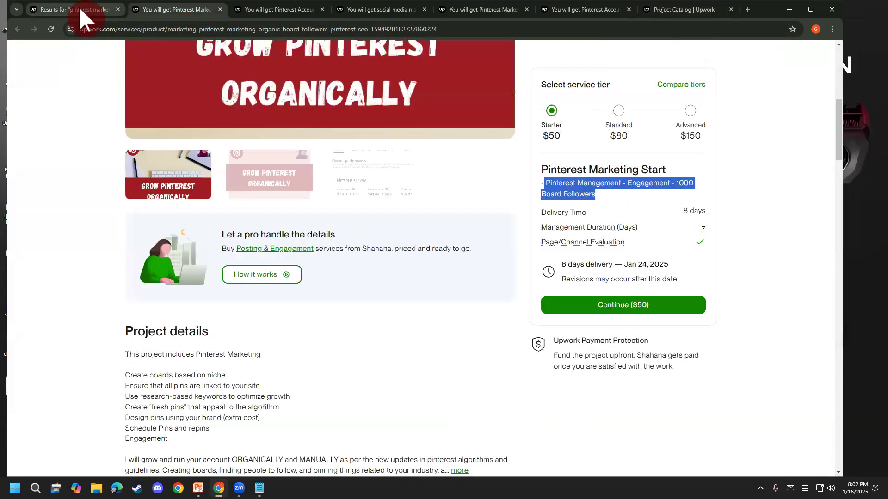
left_click(79, 6)
scroll(60, 367, "down", 1)
scroll(63, 365, "down", 8)
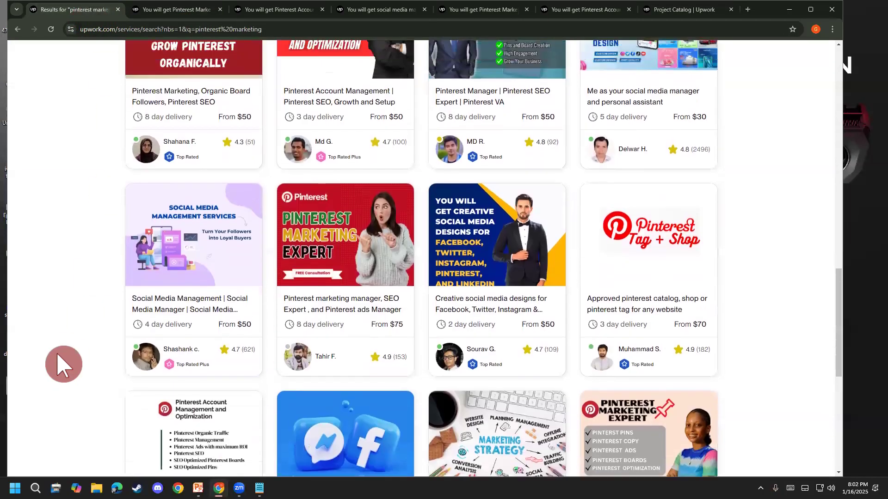
scroll(63, 363, "down", 2)
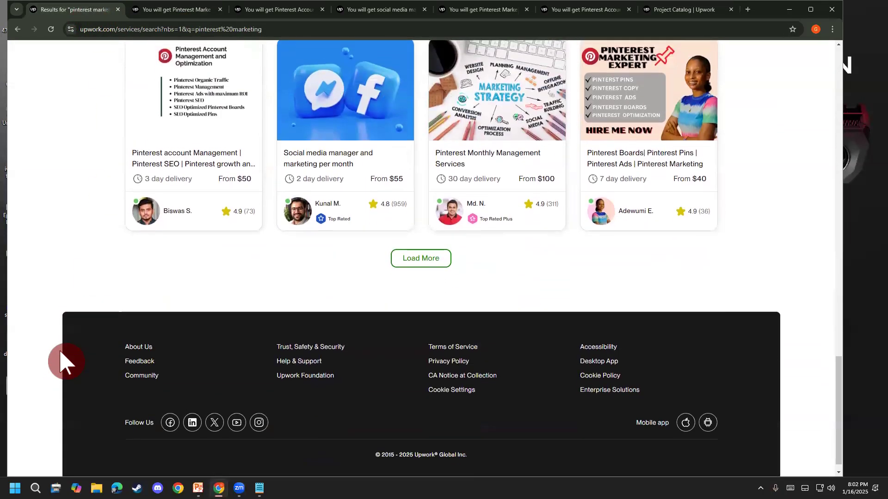
scroll(65, 361, "up", 4)
scroll(239, 250, "down", 3)
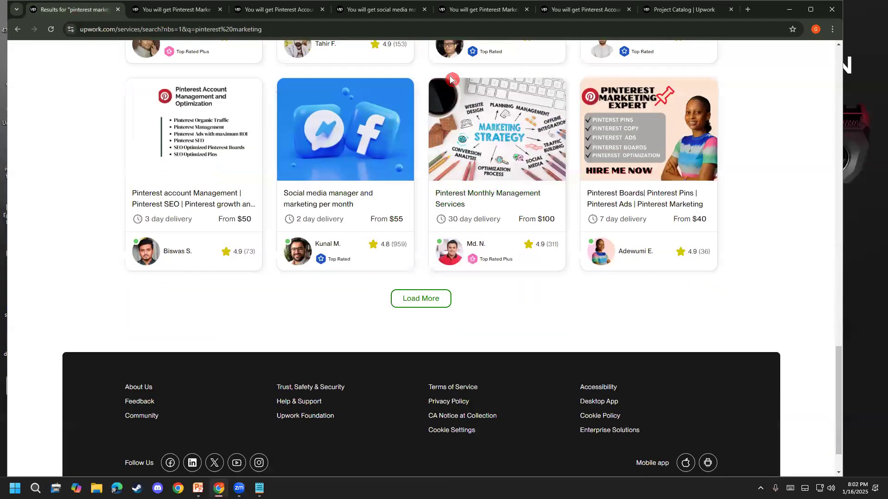
Step: Draw red strokes beside the person on the "Pinterest Marketing Expert" cover with the $40 price, and clear all drawings
left_click_drag(710, 129, 772, 112)
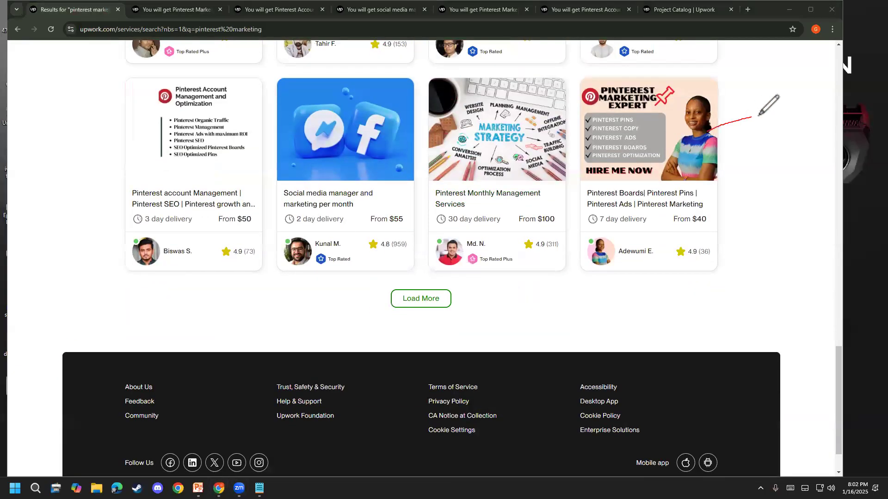
mouse_move(710, 119)
left_mouse_down()
mouse_move(736, 144)
mouse_move(763, 150)
left_mouse_up()
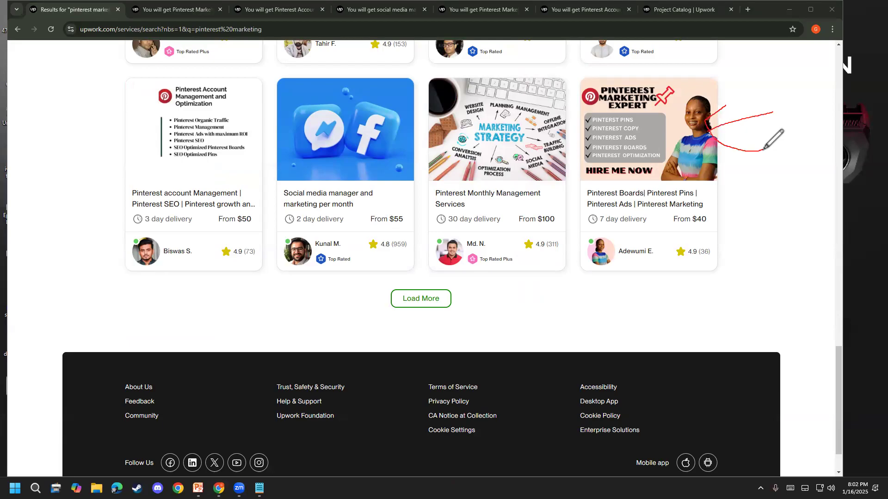
left_click_drag(712, 118, 752, 91)
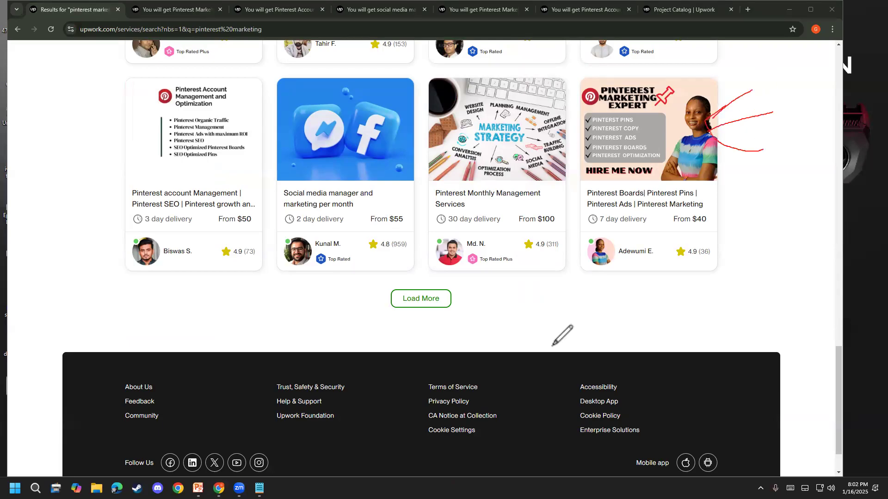
right_click(49, 349)
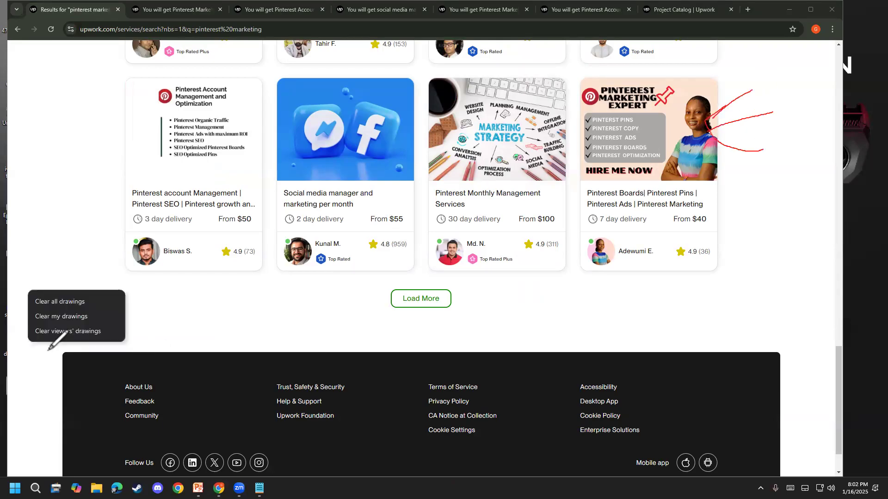
left_click(60, 301)
Step: Skim the first search results and bring up the project details of the "Grow Pinterest Organically" project
scroll(73, 373, "up", 15)
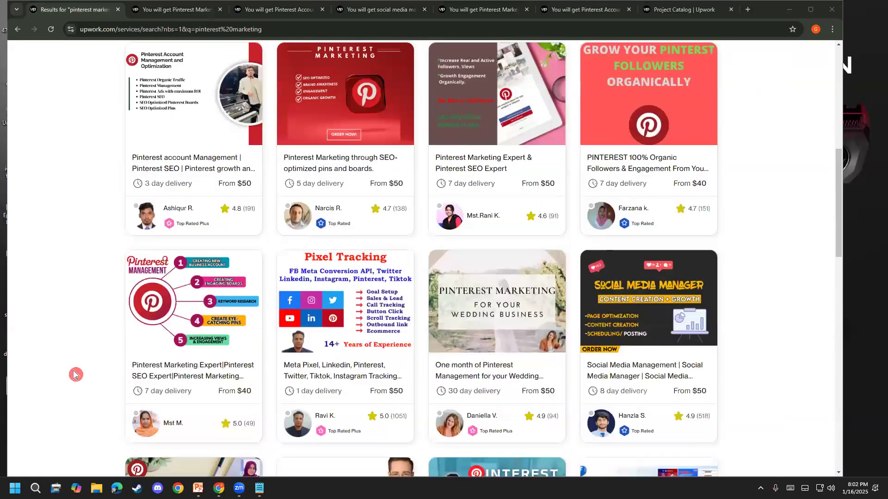
scroll(74, 372, "down", 2)
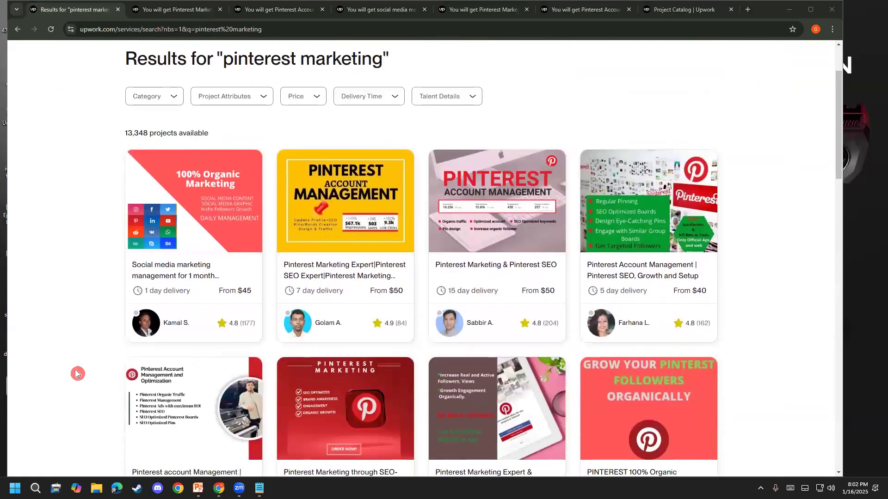
left_click(149, 7)
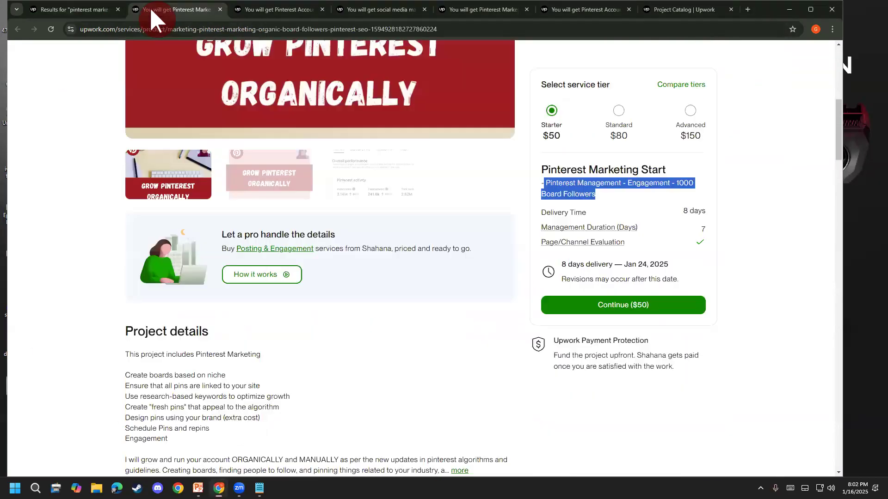
scroll(106, 363, "down", 3)
scroll(106, 363, "down", 2)
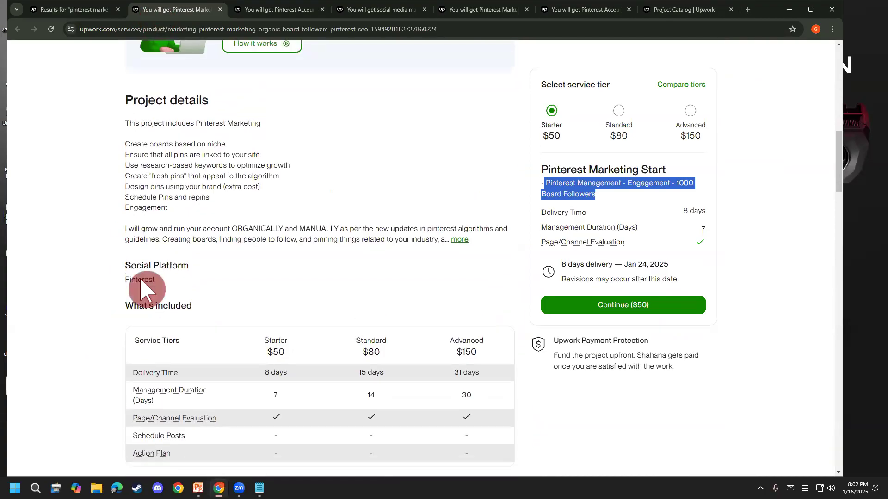
Step: Circle the Project details section in red, handwrite "Description" and "Self" over it, and clear the drawings
mouse_move(94, 115)
left_mouse_down()
mouse_move(333, 104)
mouse_move(496, 152)
mouse_move(526, 247)
mouse_move(300, 300)
mouse_move(163, 299)
mouse_move(103, 238)
mouse_move(108, 119)
left_mouse_up()
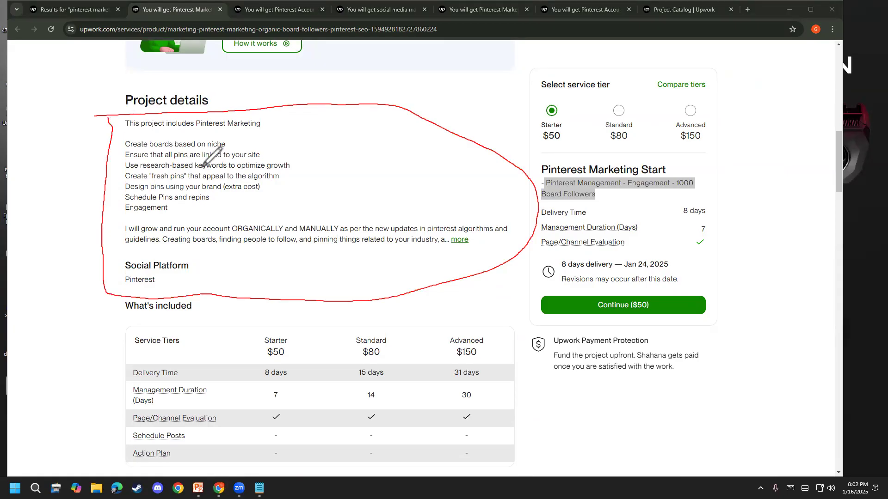
mouse_move(303, 171)
left_mouse_down()
mouse_move(291, 149)
mouse_move(322, 140)
mouse_move(293, 173)
mouse_move(351, 147)
mouse_move(357, 164)
left_mouse_up()
mouse_move(392, 139)
left_mouse_down()
mouse_move(396, 156)
mouse_move(413, 139)
mouse_move(421, 156)
left_mouse_up()
mouse_move(405, 122)
left_mouse_down()
mouse_move(433, 152)
mouse_move(429, 138)
mouse_move(447, 132)
mouse_move(456, 113)
mouse_move(461, 123)
left_mouse_up()
mouse_move(447, 94)
left_mouse_down()
mouse_move(469, 125)
mouse_move(476, 102)
left_mouse_up()
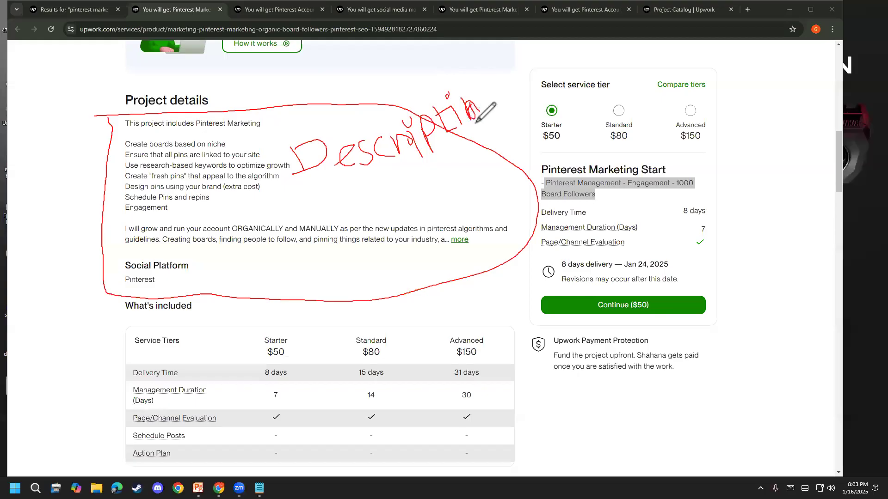
left_click_drag(486, 114, 523, 110)
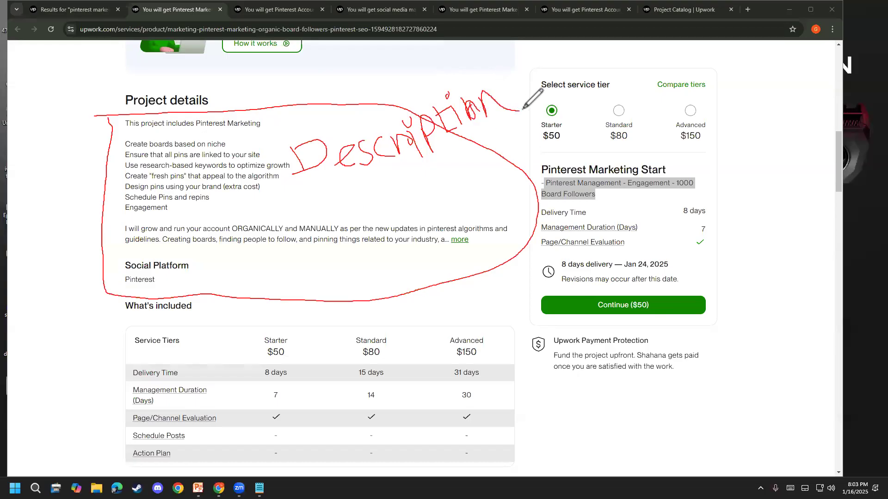
mouse_move(300, 190)
left_mouse_down()
mouse_move(506, 124)
mouse_move(478, 74)
mouse_move(303, 101)
mouse_move(282, 153)
mouse_move(322, 183)
mouse_move(397, 190)
mouse_move(353, 205)
mouse_move(405, 185)
mouse_move(430, 201)
left_mouse_up()
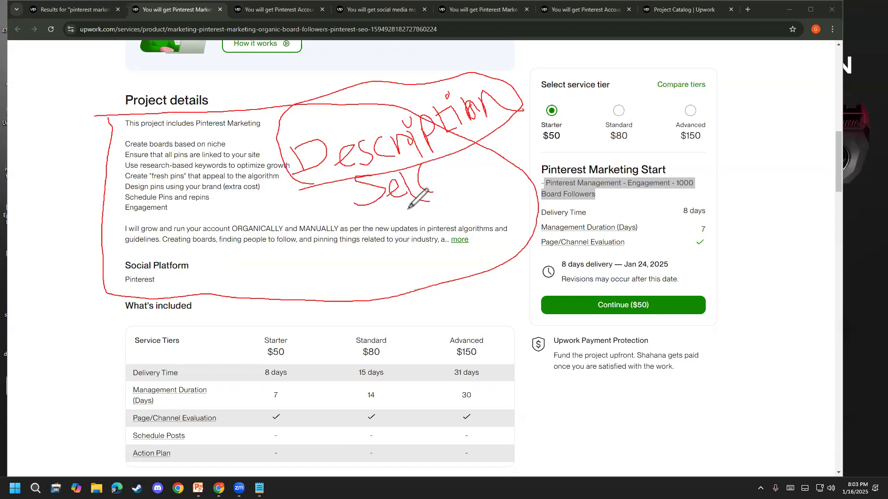
left_click_drag(394, 217, 445, 207)
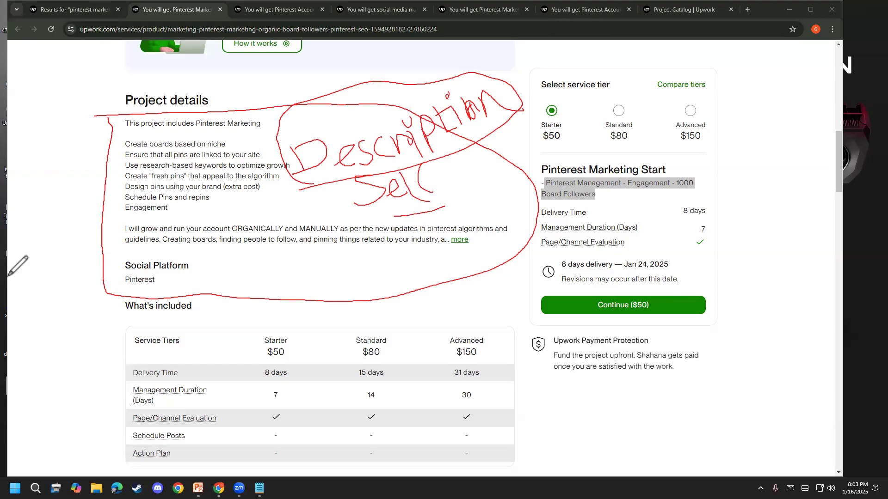
key("e")
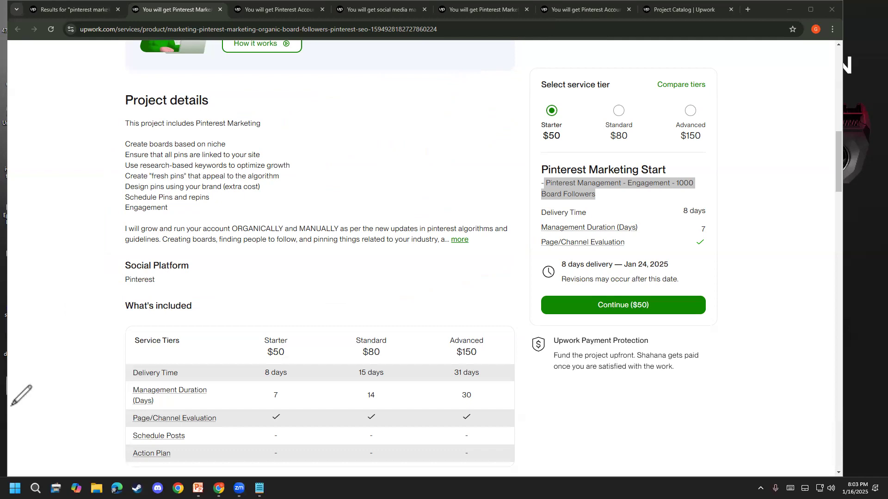
Step: Switch to the Upwork Project.pptx presentation in PowerPoint, start its slide show and reveal the first two project guidelines
scroll(21, 396, "up", 2)
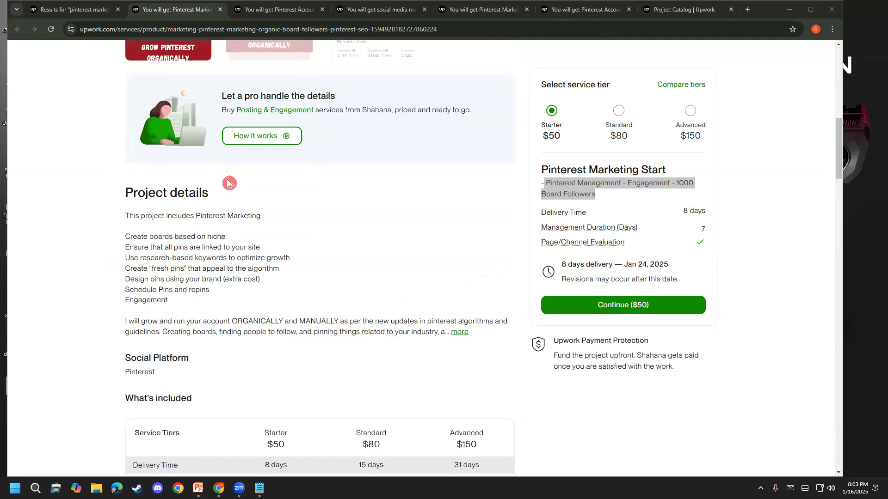
left_click(196, 462)
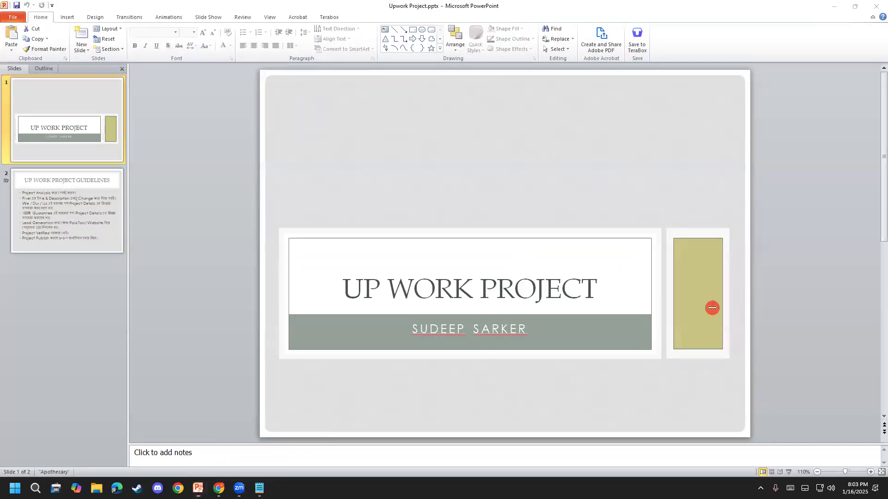
left_click(788, 472)
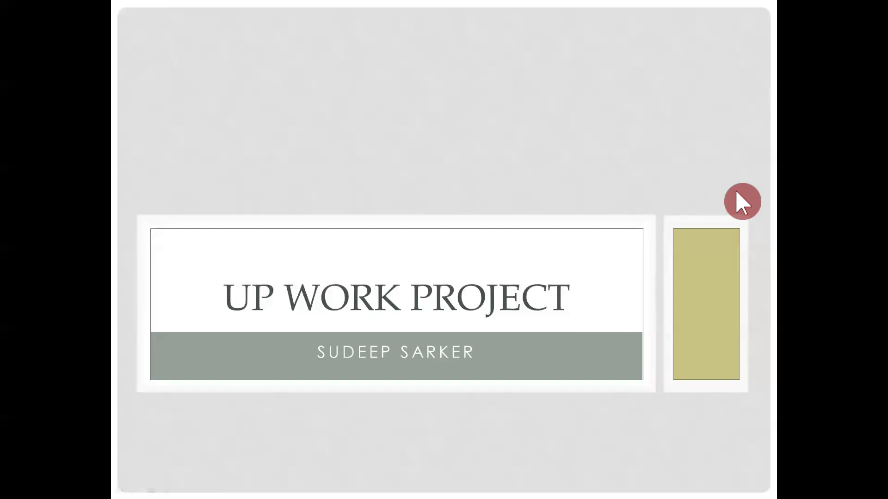
left_click(365, 220)
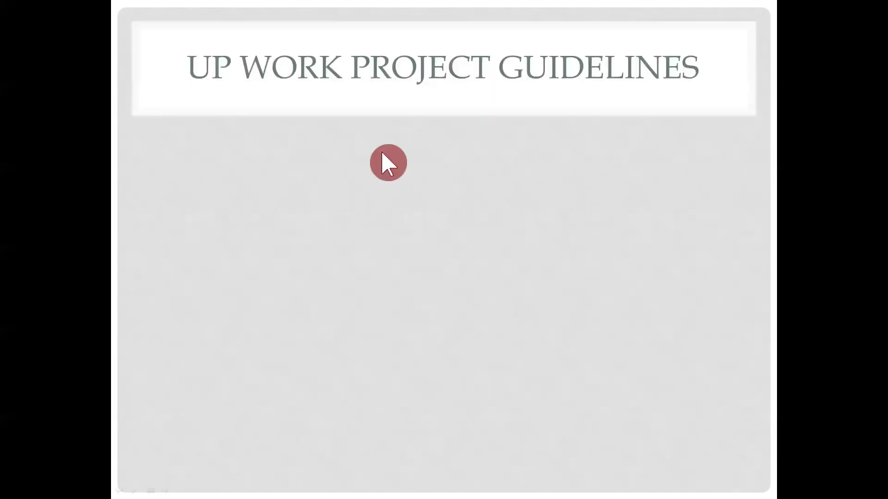
left_click(336, 212)
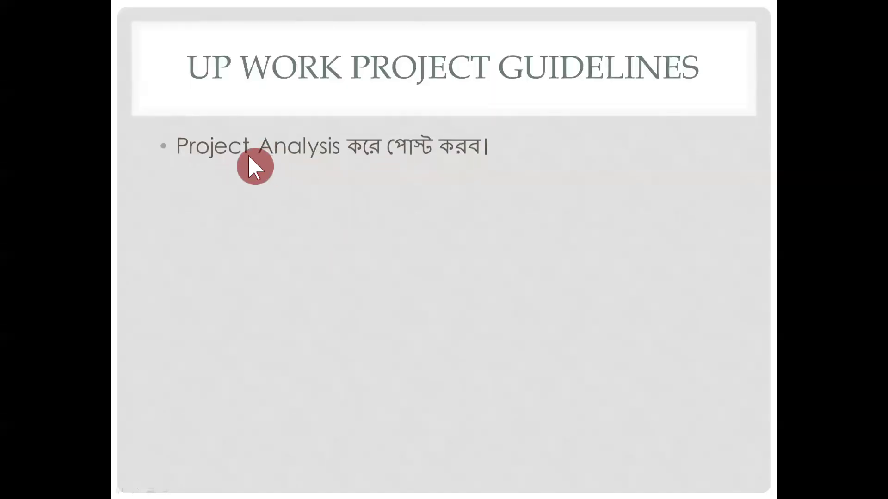
left_click(534, 148)
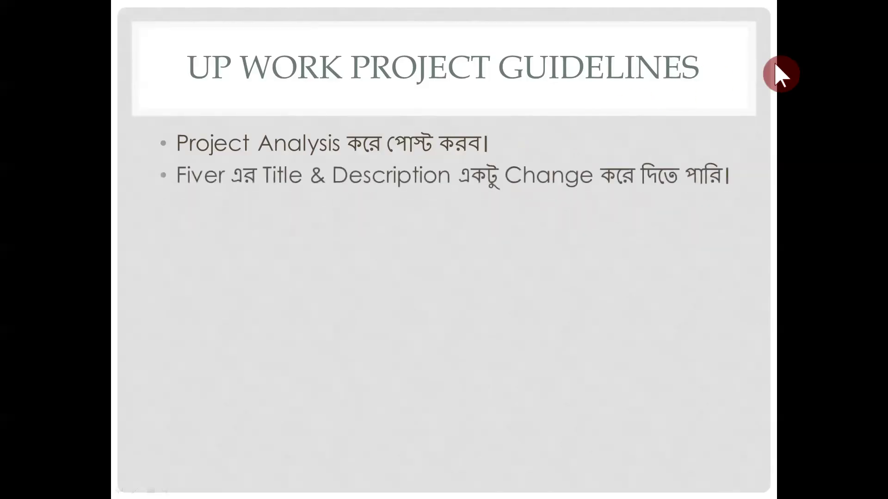
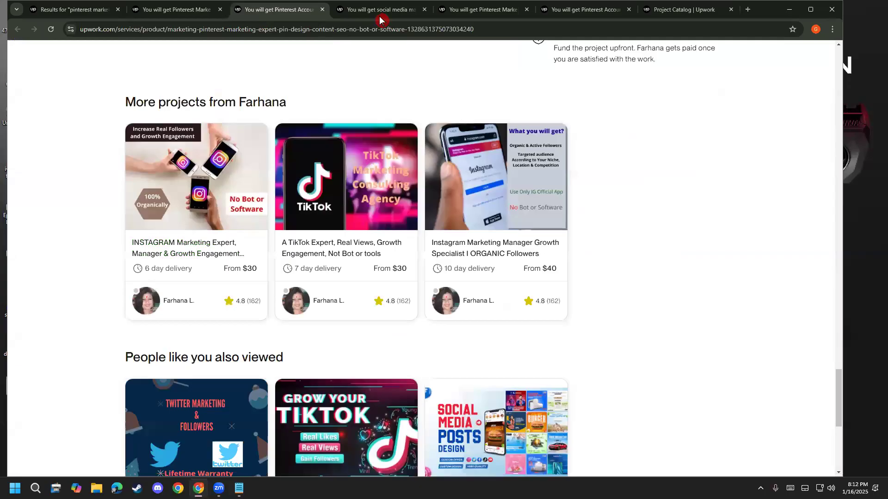
Step: Open the FAQ of the social media management project, expanding and highlighting the answers about post quantity and image creation
left_click(379, 13)
scroll(47, 360, "down", 8)
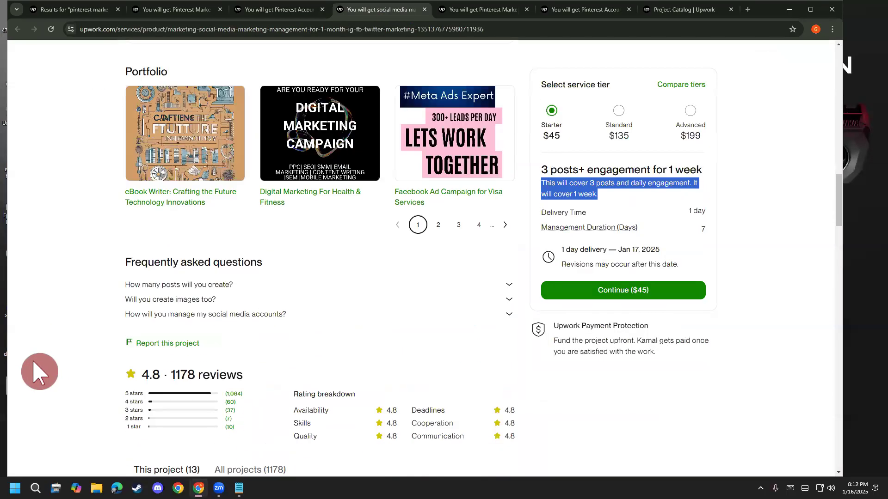
left_click(508, 285)
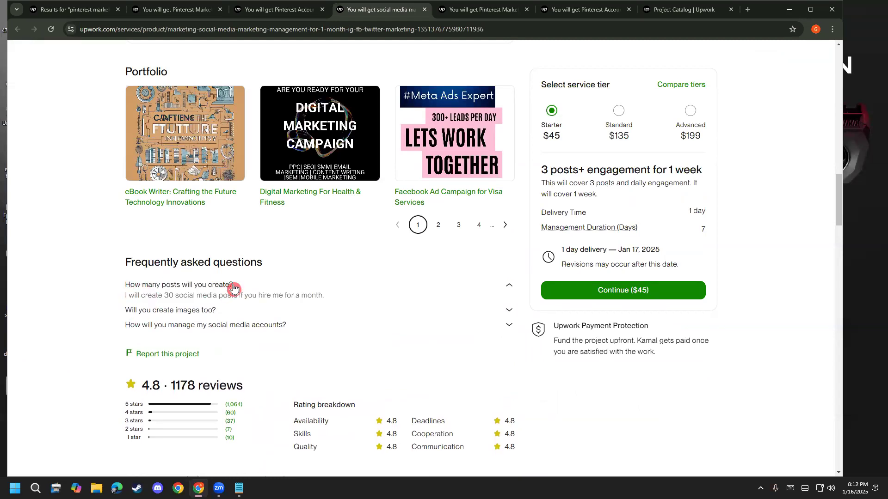
left_click_drag(124, 297, 348, 303)
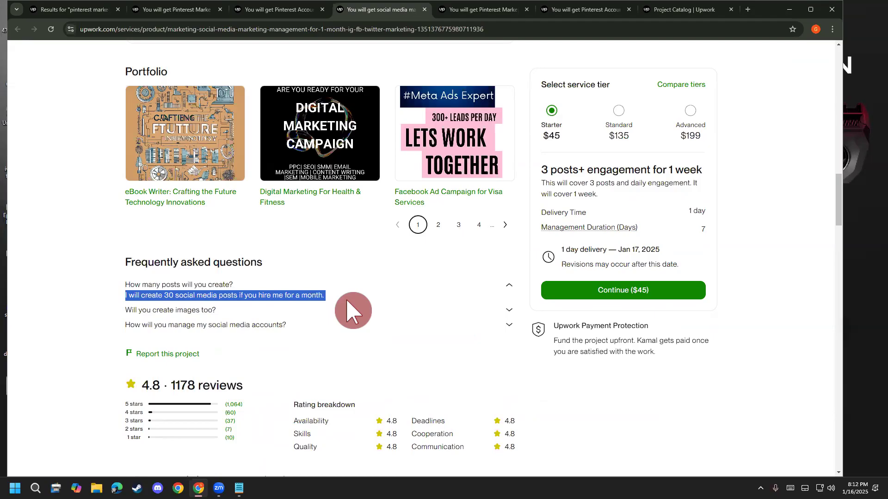
left_click(159, 311)
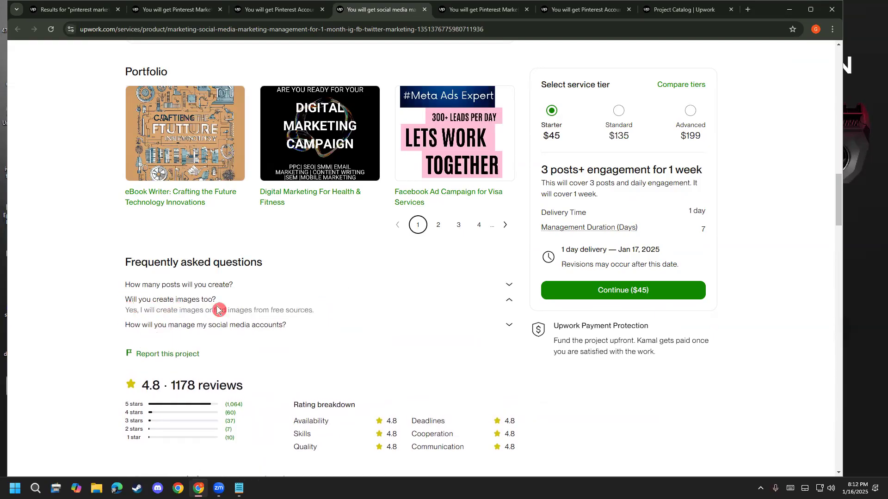
left_click_drag(353, 311, 99, 278)
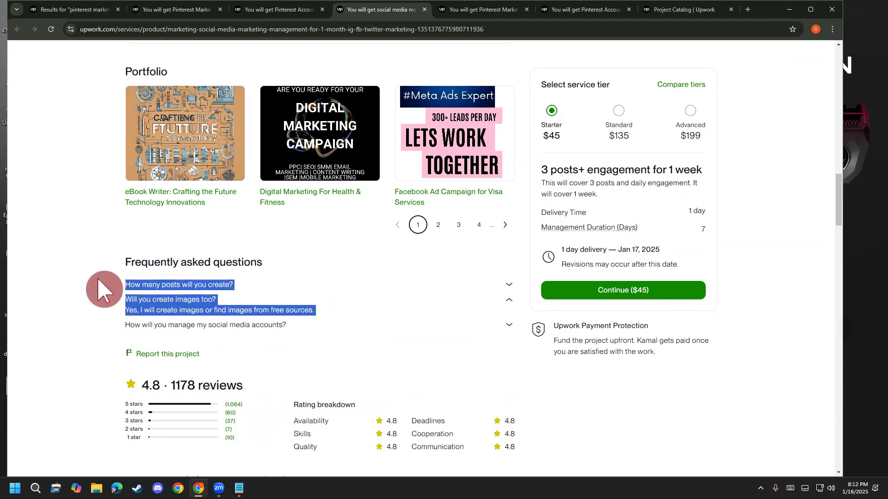
Step: Expand and highlight the FAQ answer about how the social media accounts are managed, and clear the highlight
left_click(212, 285)
left_click(212, 311)
left_click(166, 318)
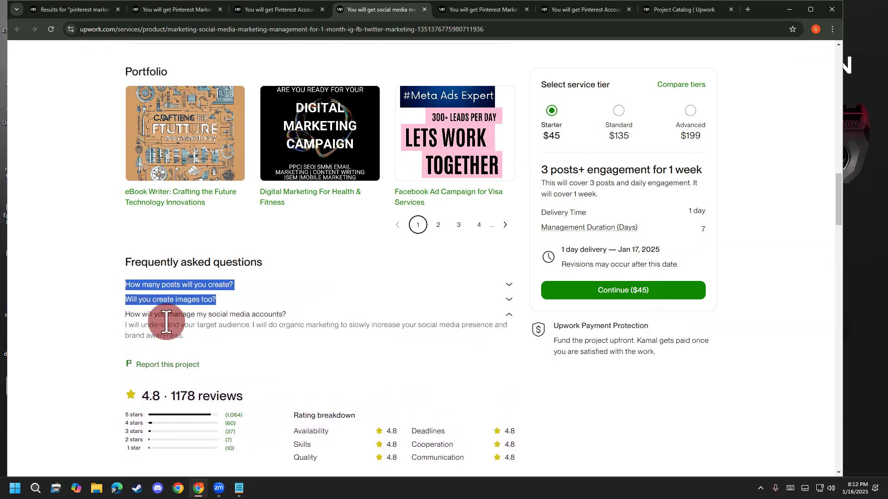
left_click_drag(115, 315, 253, 342)
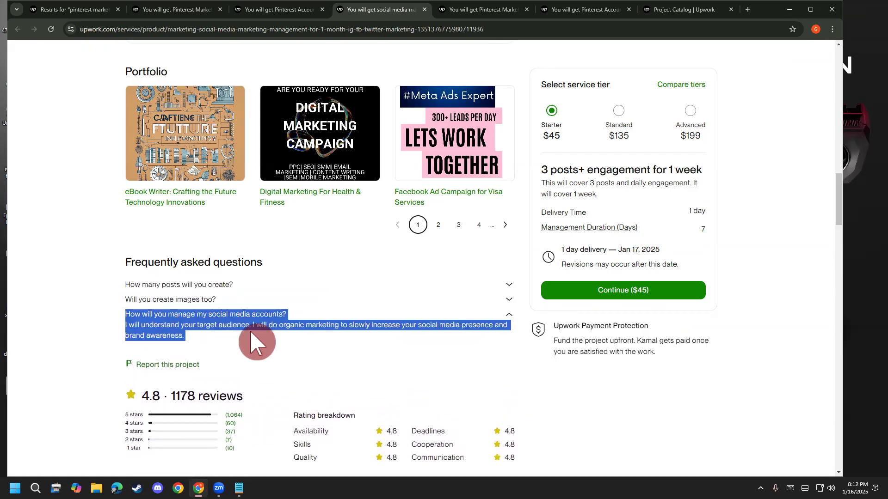
left_click(201, 324)
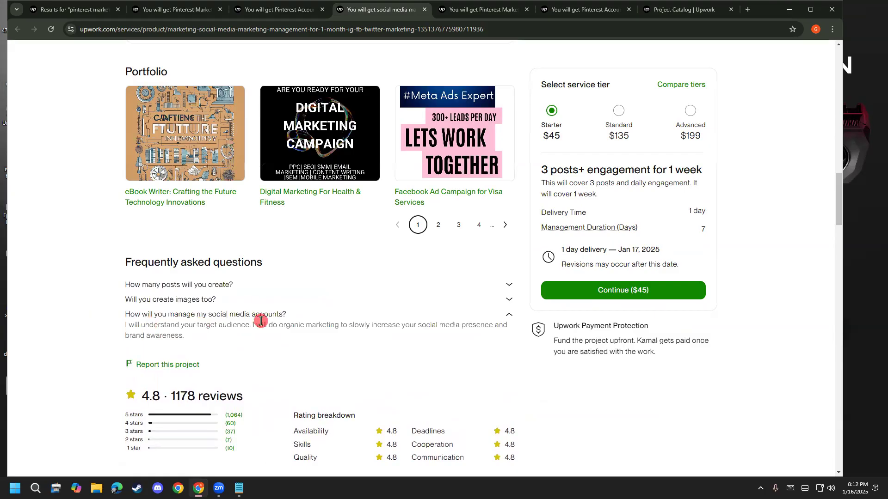
Step: Return to the project description draft and open a blank question-and-answer form under Frequently asked questions
left_click(659, 8)
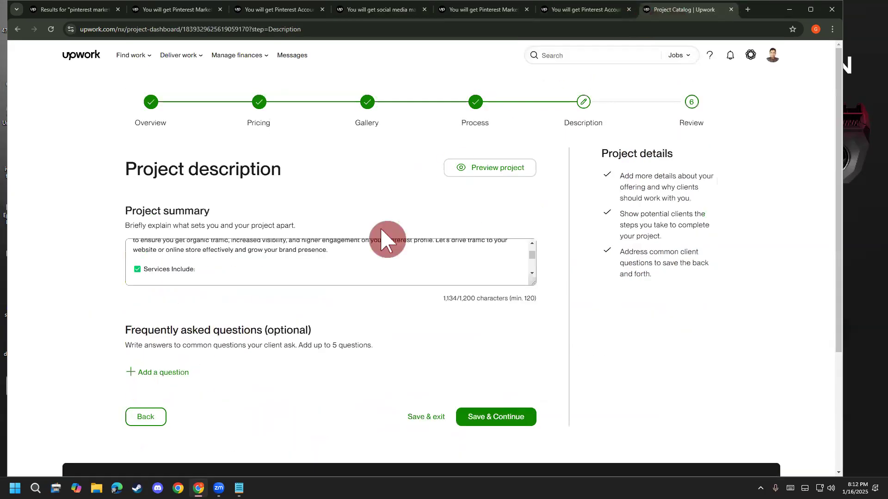
mouse_move(203, 372)
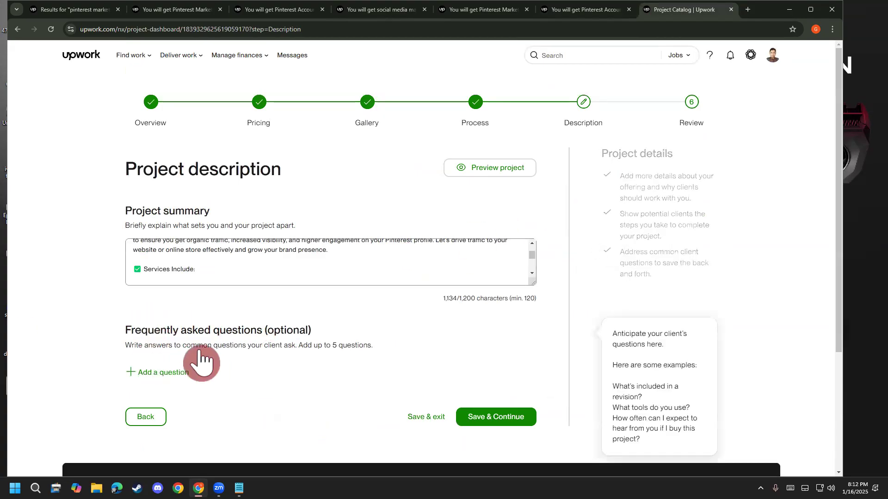
left_click(165, 373)
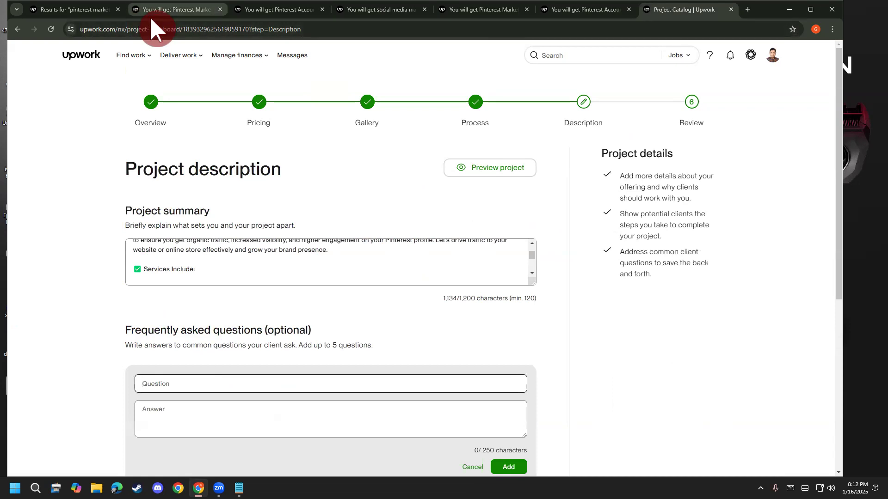
Step: Look through the competing Pinterest marketing project pages, including the Pinterest SEO Expert project
left_click(150, 14)
left_click(488, 11)
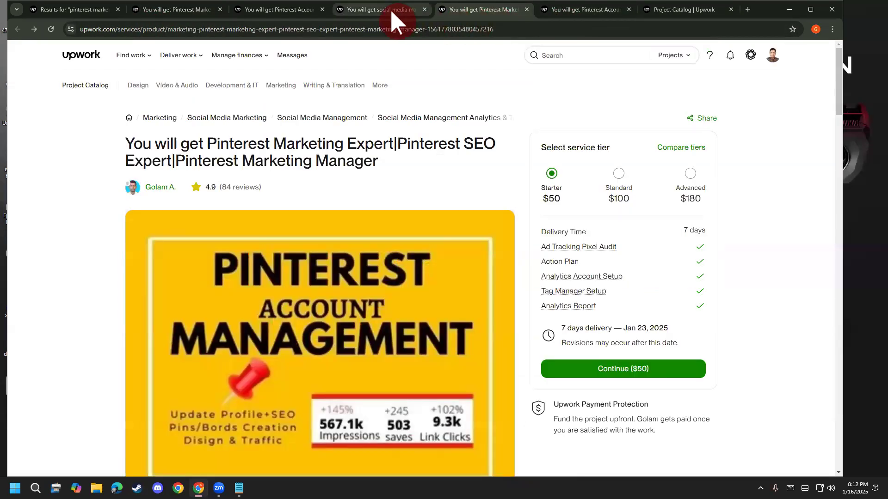
Step: Switch to the social media marketing listing and expand its frequently asked question "Will you create images too?"
left_click(390, 8)
left_click(233, 285)
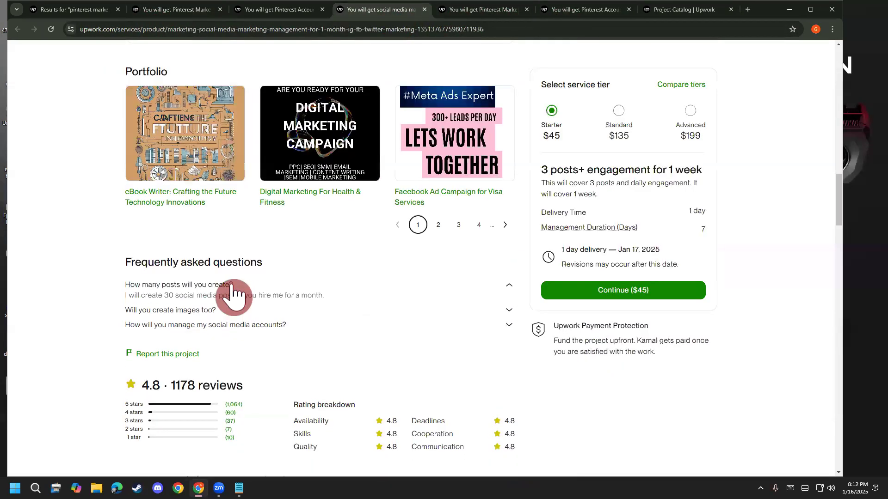
left_click_drag(126, 285, 224, 285)
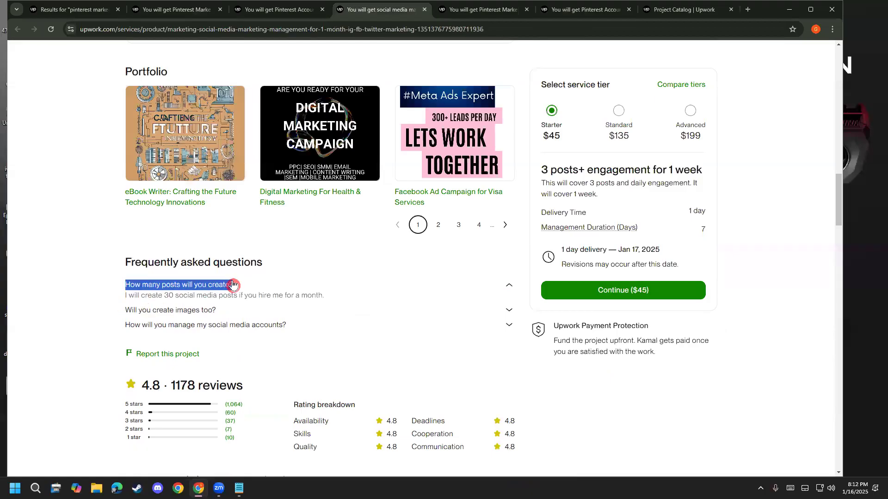
right_click(223, 286)
left_click(168, 310)
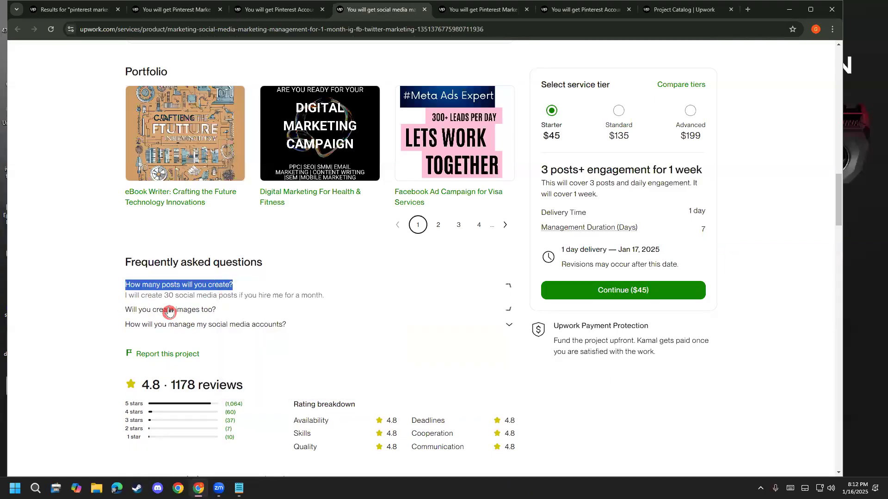
Step: Copy the question "Will you create images too?" from the listing into the question field of the project's FAQ form
left_click(133, 309)
left_click_drag(125, 300, 216, 302)
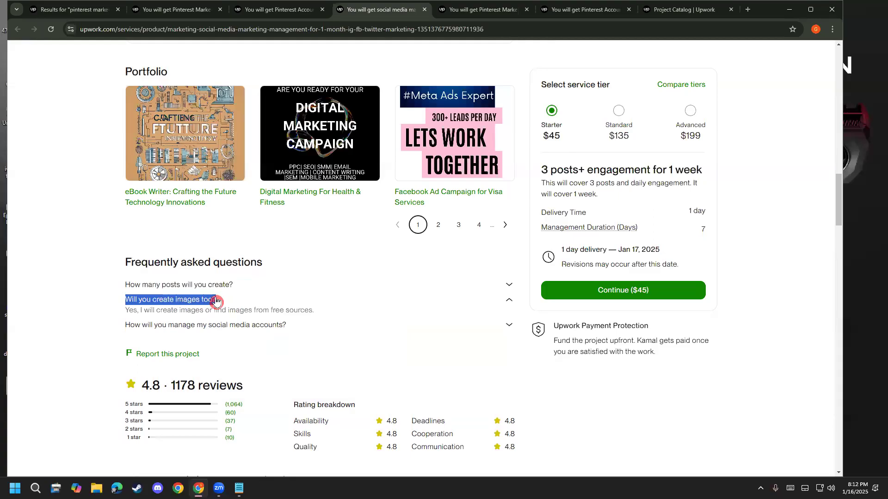
right_click(177, 301)
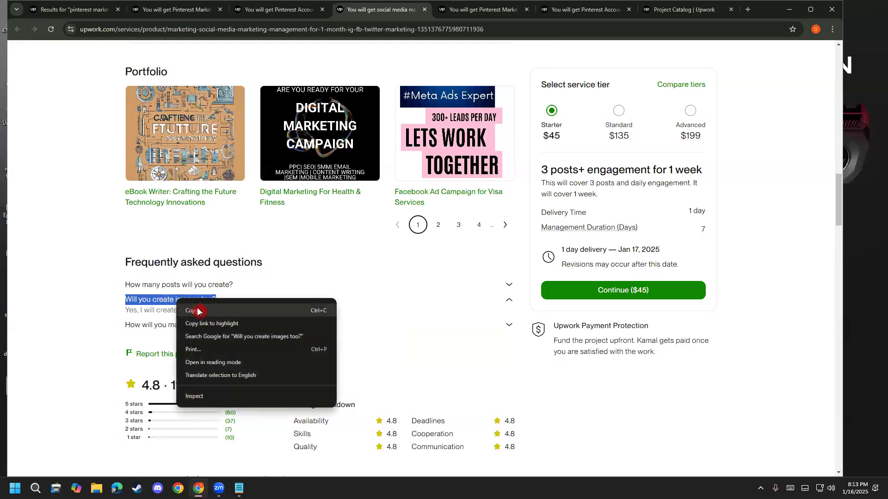
left_click(197, 309)
left_click(680, 10)
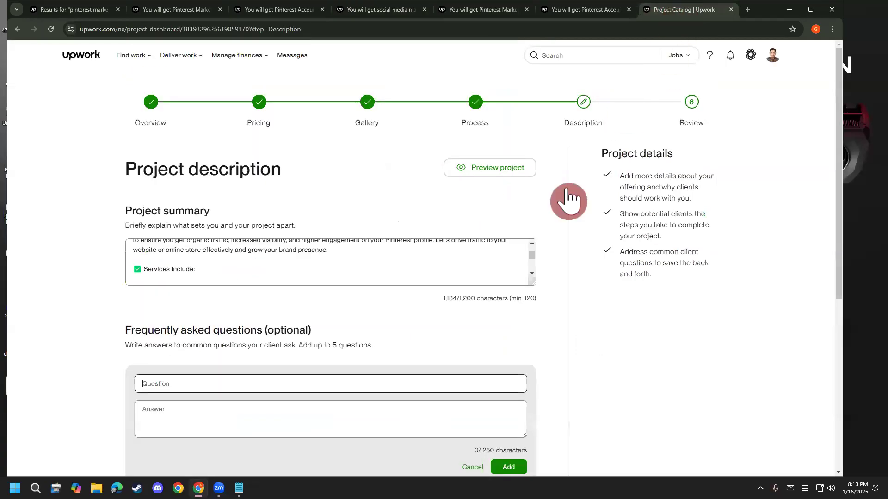
key("ctrl+v")
Step: Copy the listing's answer "Yes, I will create images or find images from free sources." into the project's FAQ answer field
left_click(260, 417)
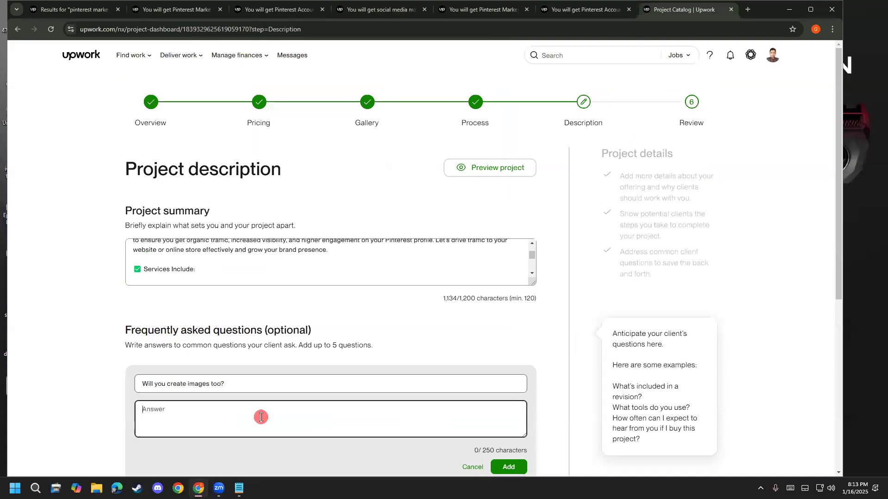
left_click(350, 12)
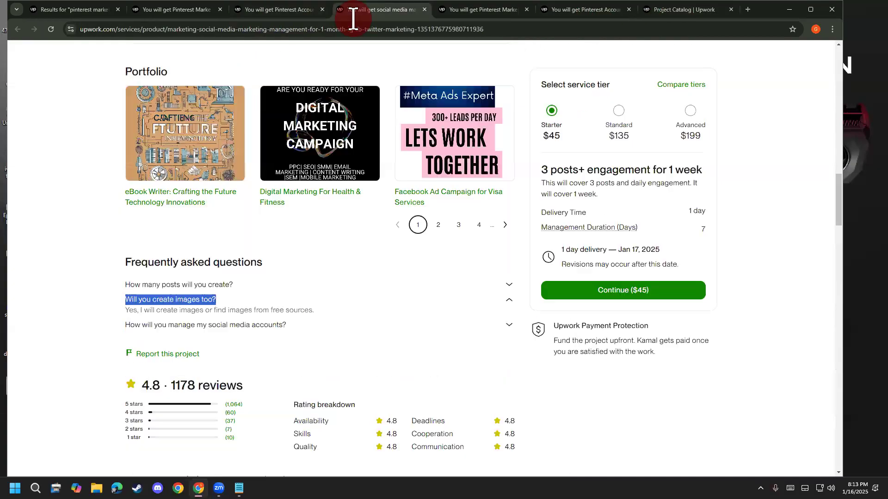
left_click_drag(125, 310, 321, 321)
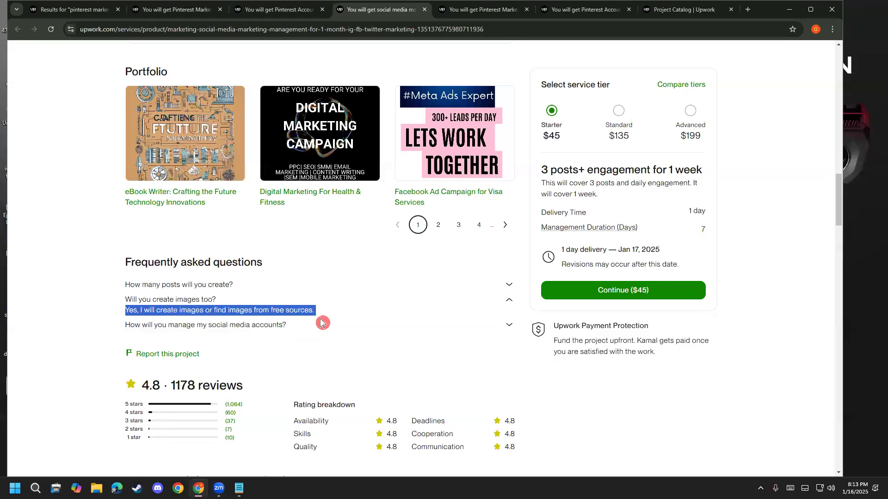
left_click(692, 9)
left_click(264, 410)
key("ctrl+v")
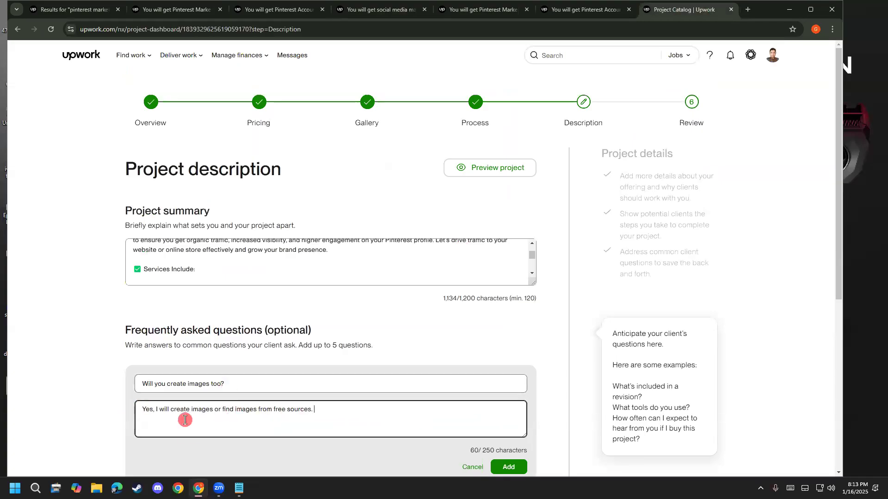
Step: Review the pasted answer text and add the question and answer to the project's frequently asked questions
left_click_drag(153, 410, 343, 413)
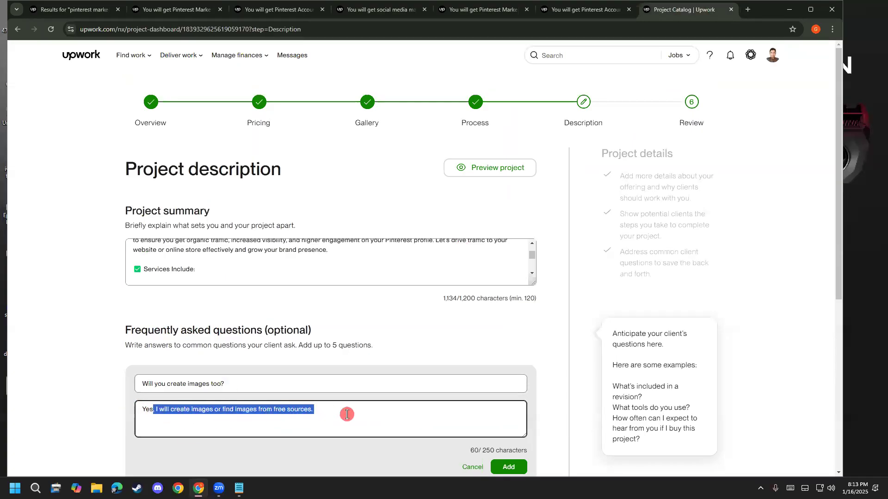
left_click(347, 414)
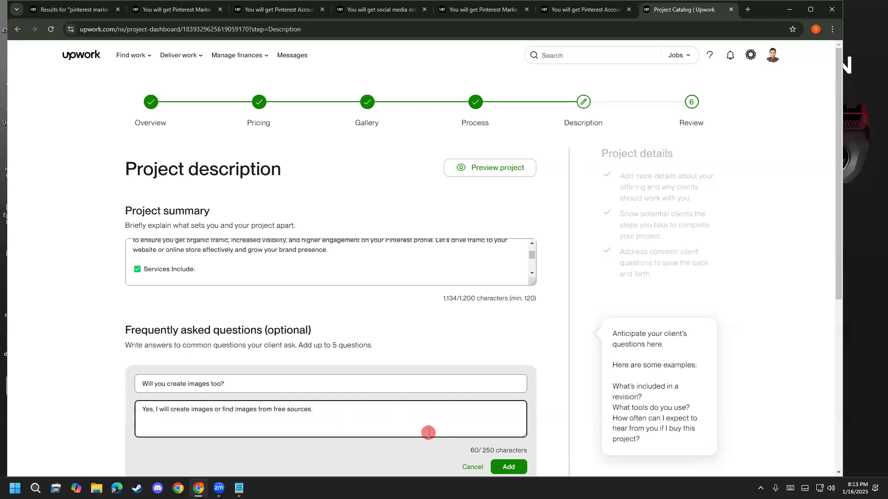
left_click(508, 467)
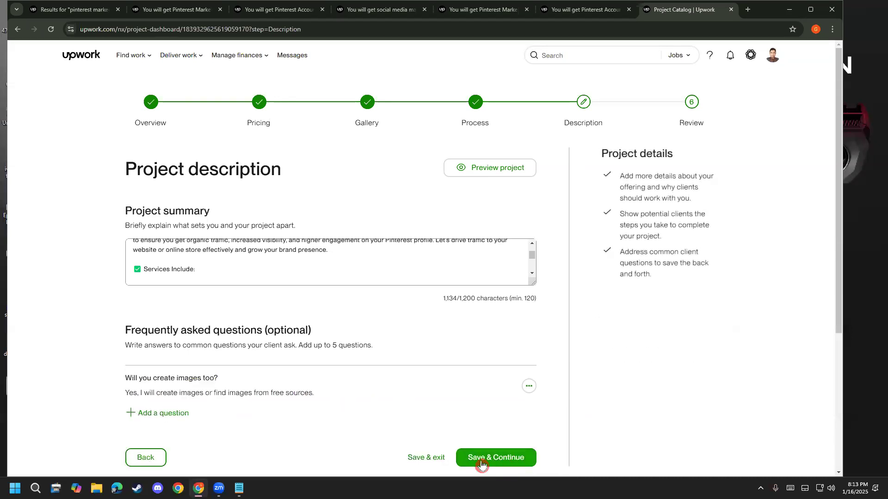
Step: Check how many FAQ questions are allowed and proceed to the project's Review stage
scroll(99, 375, "down", 1)
mouse_move(305, 337)
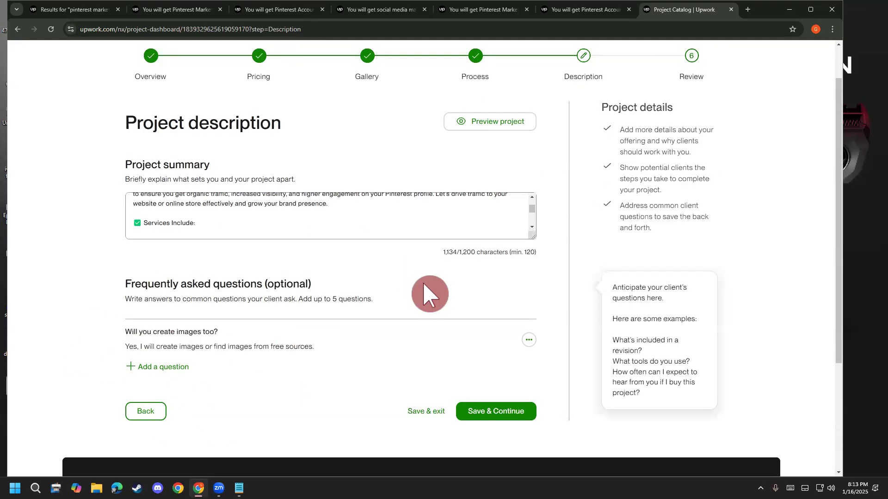
left_click_drag(297, 298, 379, 305)
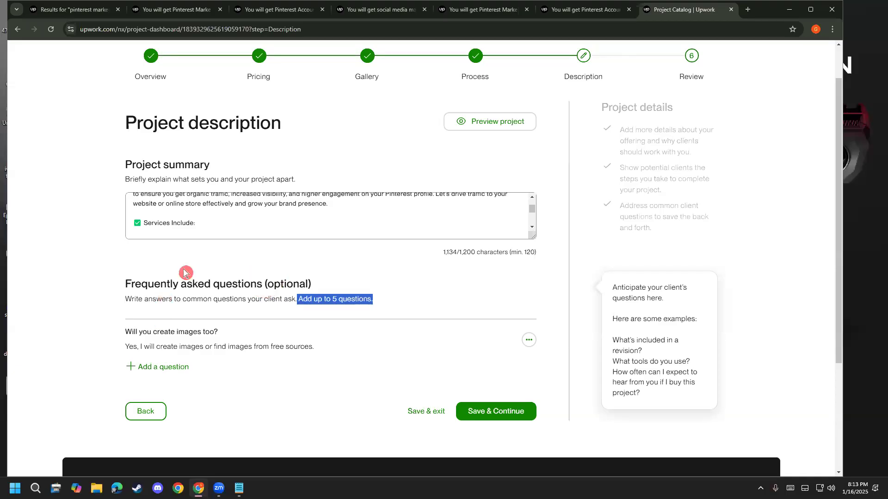
scroll(445, 305, "up", 1)
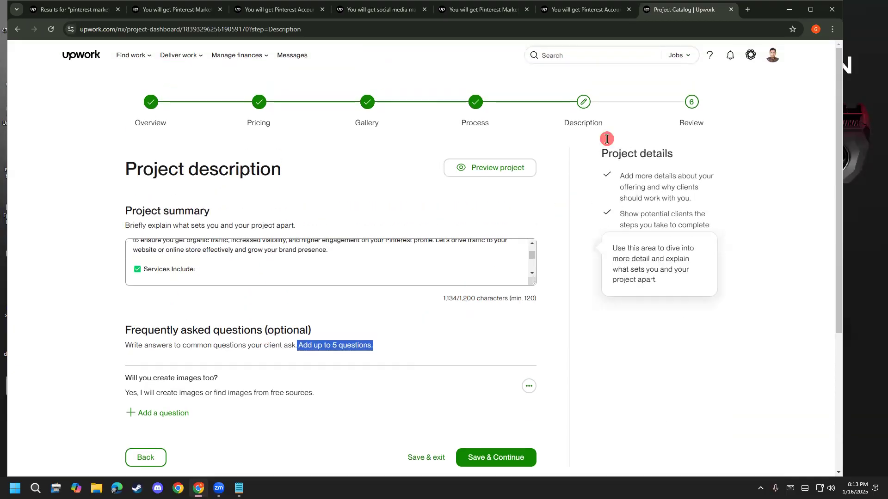
left_click(681, 105)
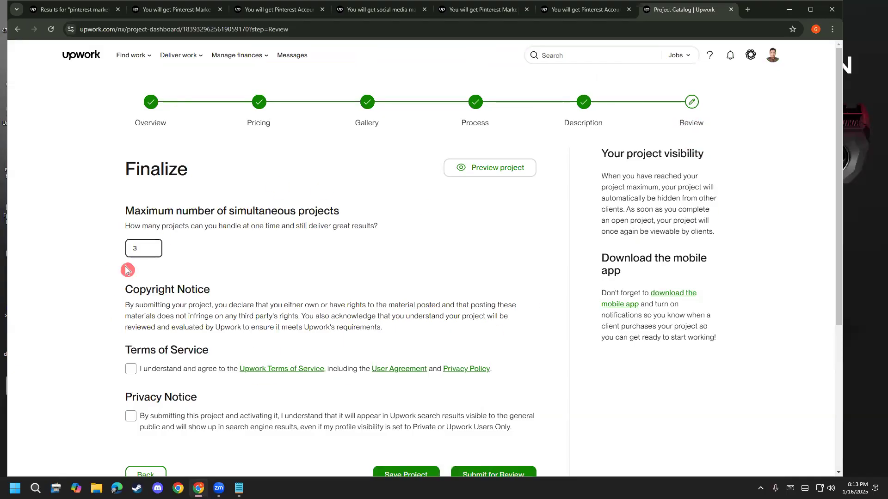
Step: Examine the maximum number of simultaneous projects setting and its explanation on the Finalize page
left_click(337, 222)
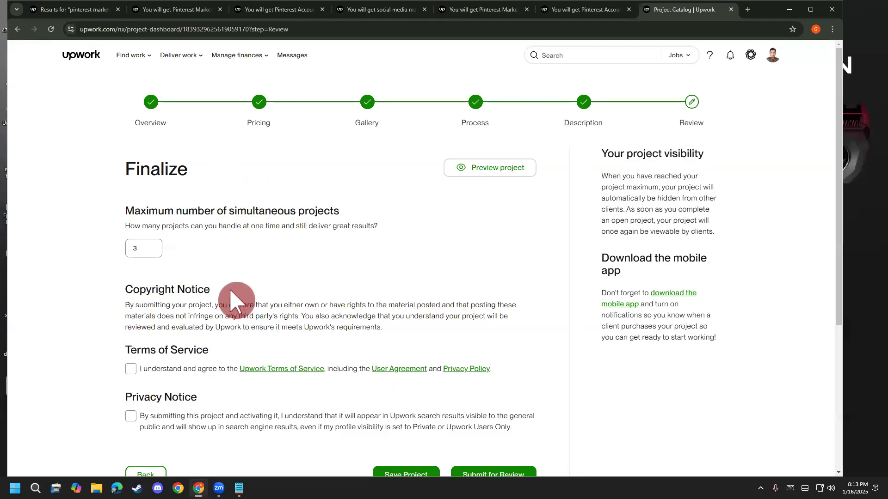
scroll(234, 297, "down", 2)
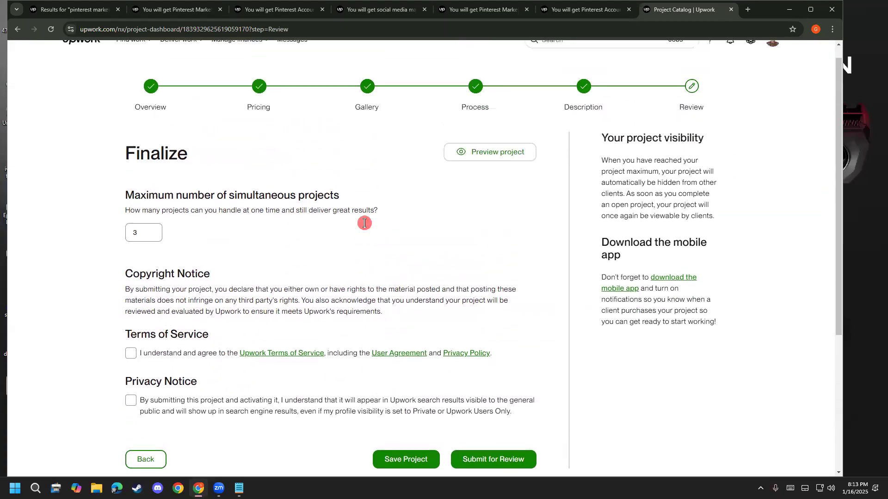
scroll(405, 156, "up", 2)
left_click_drag(164, 212, 343, 214)
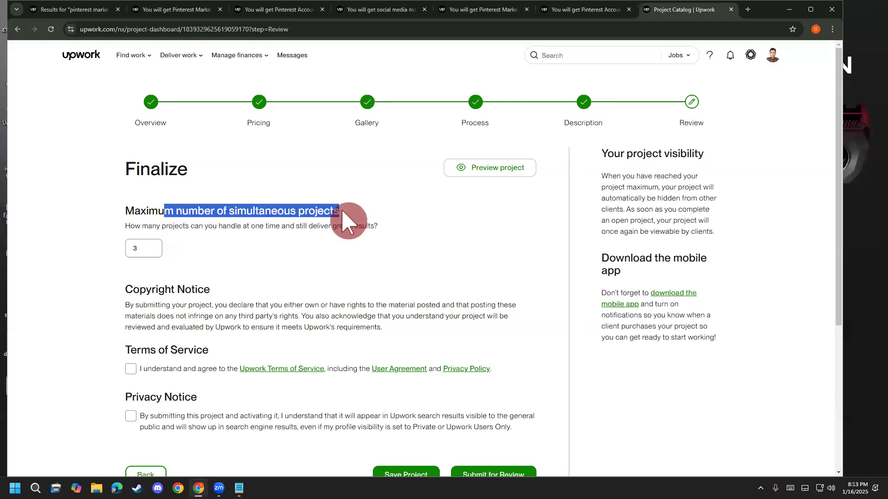
left_click(343, 213)
left_click_drag(252, 211, 347, 222)
left_click(346, 219)
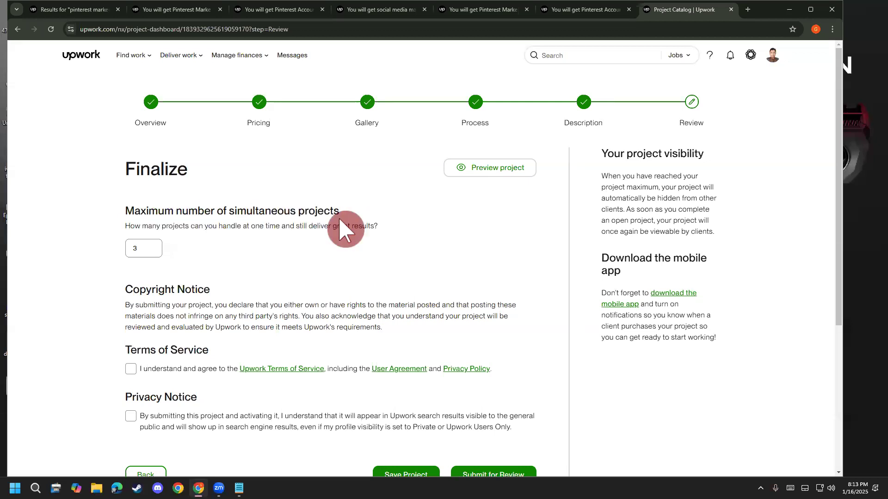
left_click_drag(220, 227, 255, 226)
left_click(261, 226)
left_click_drag(156, 251, 75, 257)
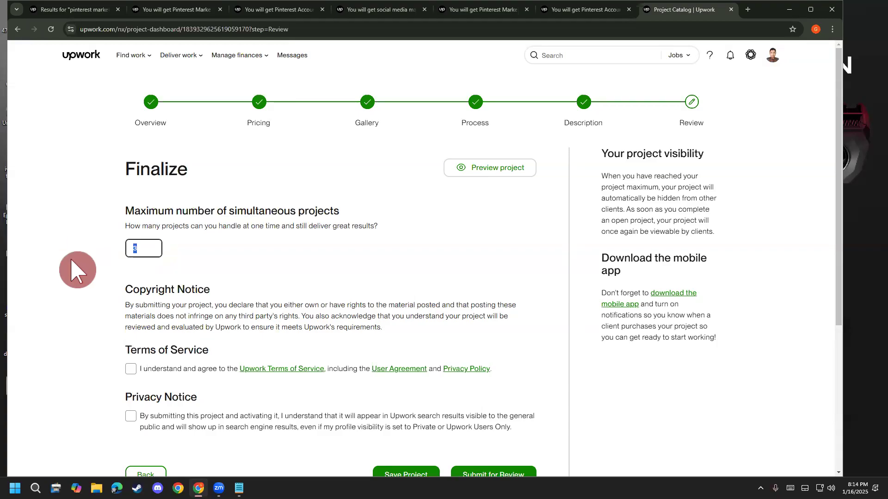
left_click_drag(142, 249, 56, 259)
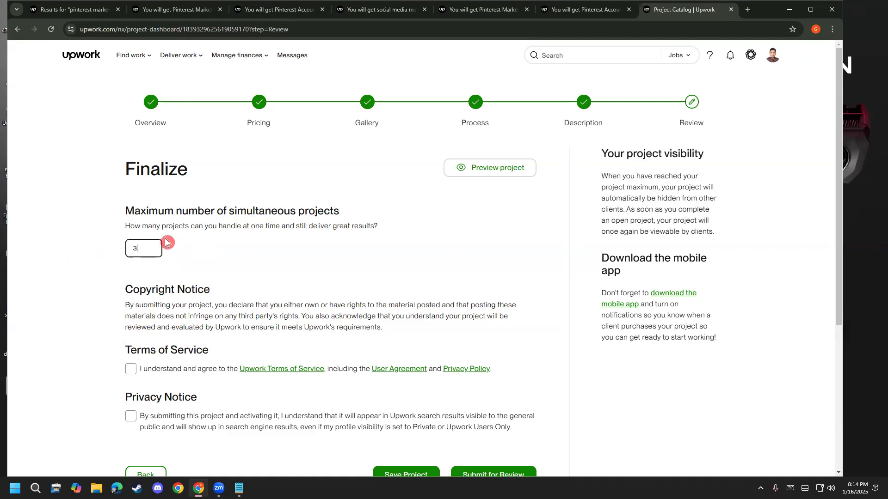
Step: Accept both the Terms of Service and the Privacy Notice for the project
scroll(64, 393, "down", 3)
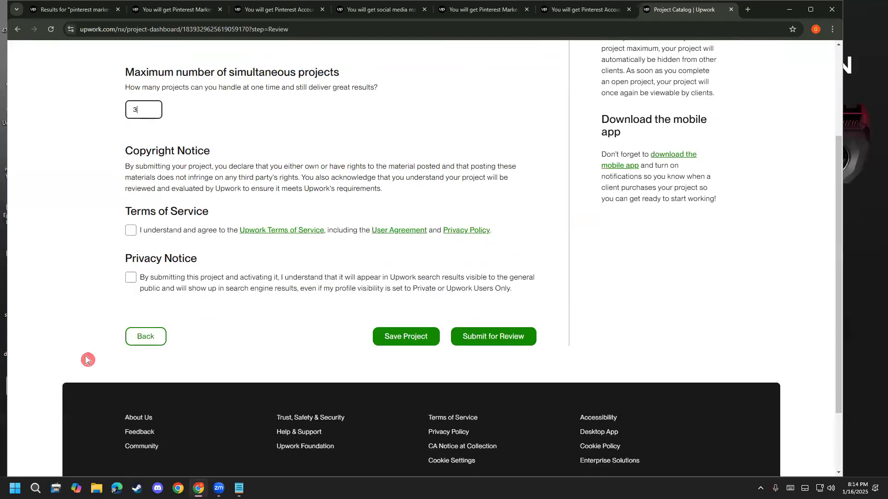
left_click(130, 231)
left_click(131, 278)
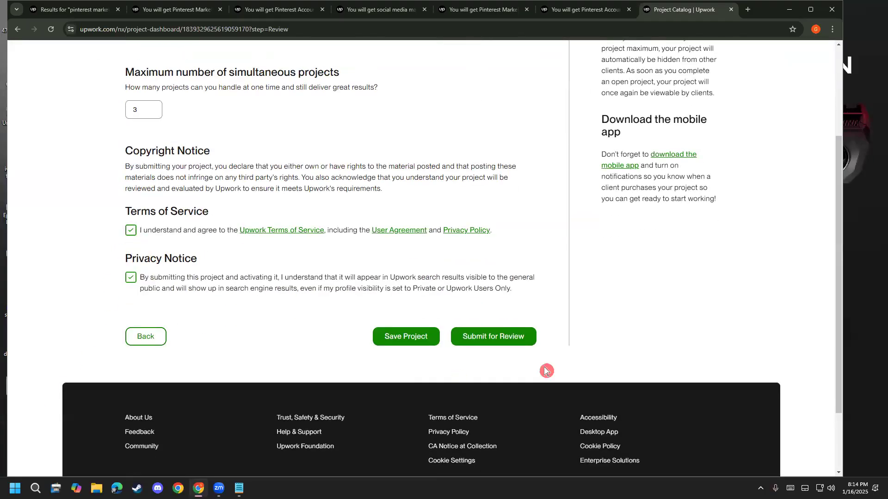
scroll(248, 396, "up", 3)
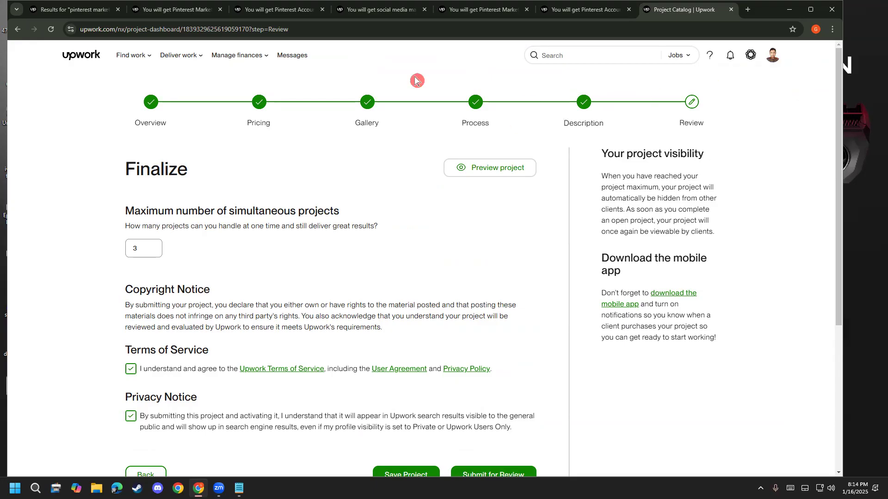
Step: Close the five reference listing pages and the "pinterest marketing" search results, keeping only the Project Catalog page open
left_click(216, 10)
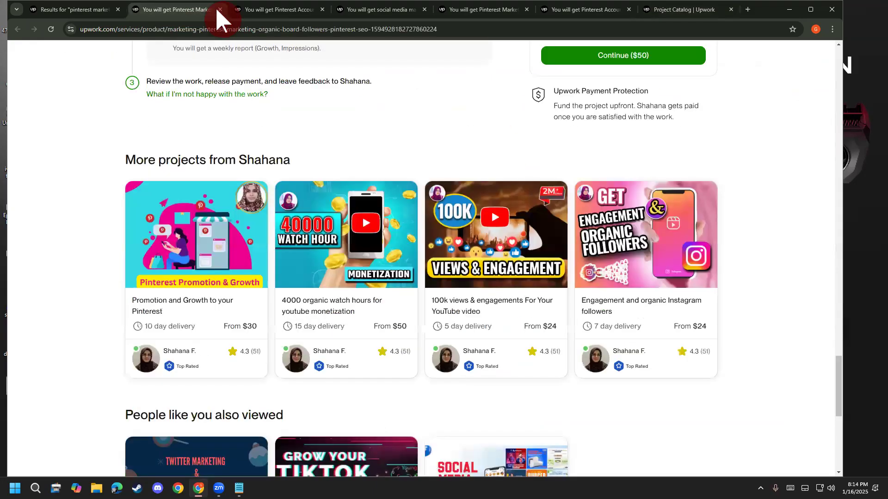
left_click(218, 9)
left_click(219, 9)
left_click(220, 10)
left_click(221, 10)
left_click(220, 10)
left_click(121, 9)
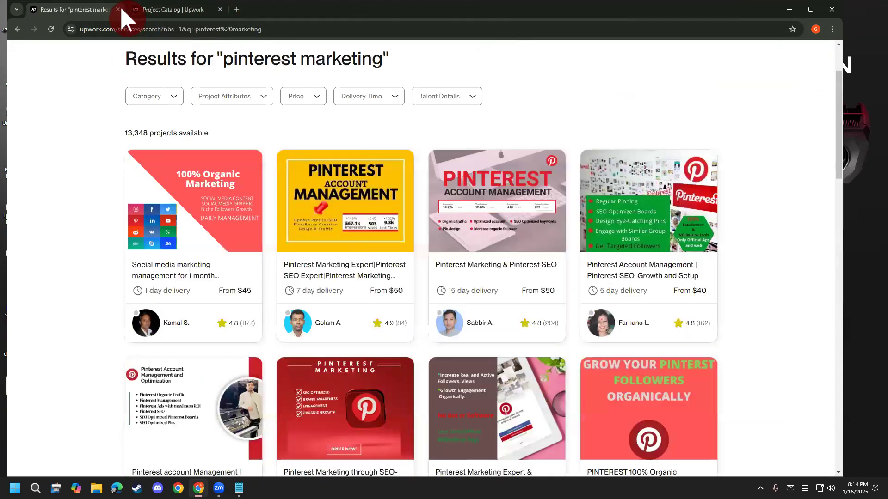
left_click(119, 10)
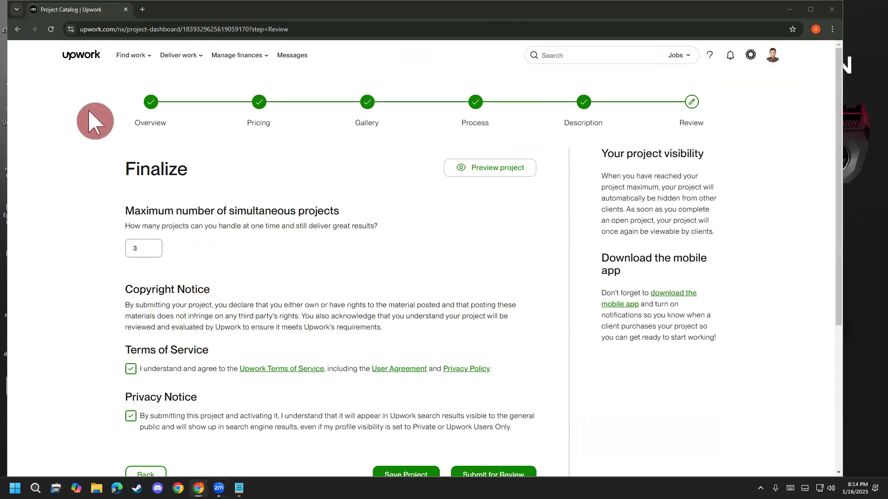
Step: Annotate the Finalize page in red with the handwritten words "Package" and "Job", each circled
mouse_move(377, 233)
left_mouse_down()
mouse_move(391, 257)
mouse_move(384, 238)
mouse_move(432, 247)
left_mouse_up()
mouse_move(430, 234)
left_mouse_down()
mouse_move(490, 223)
mouse_move(506, 189)
mouse_move(545, 195)
mouse_move(536, 171)
mouse_move(343, 221)
mouse_move(557, 160)
mouse_move(592, 178)
left_mouse_up()
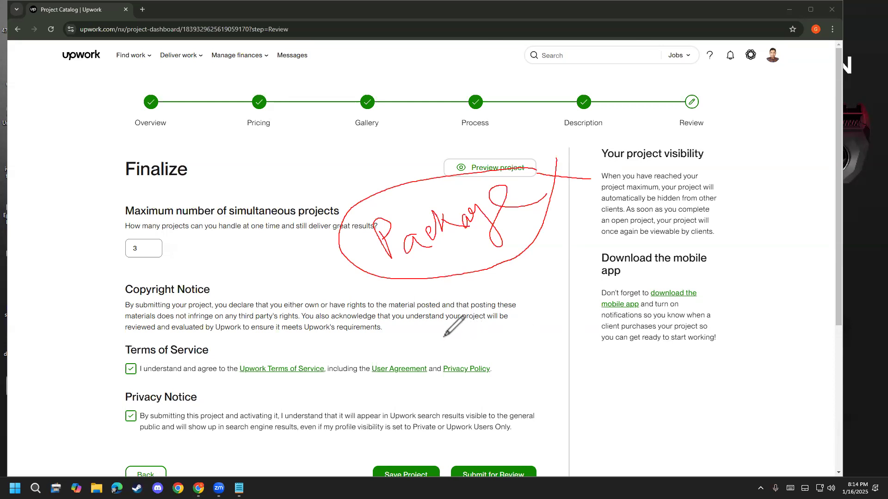
left_click_drag(462, 326, 439, 355)
left_click_drag(483, 334, 480, 331)
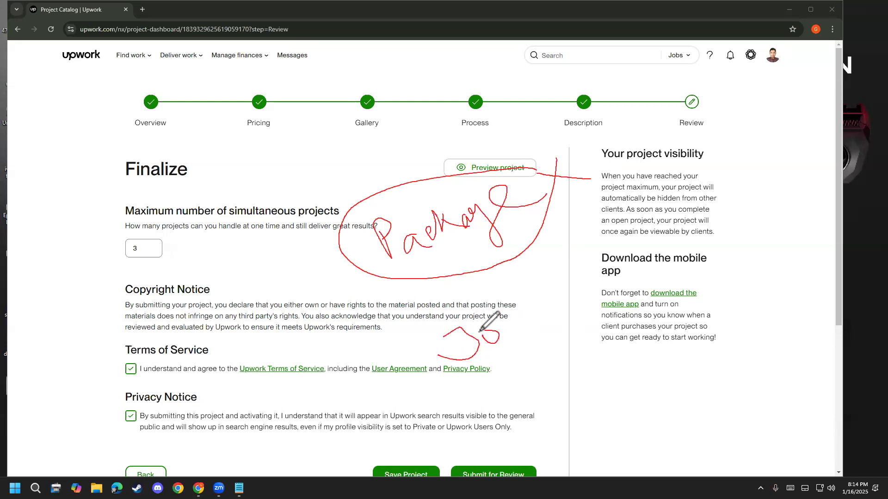
left_click_drag(502, 300, 509, 329)
mouse_move(539, 273)
left_mouse_down()
mouse_move(508, 270)
mouse_move(404, 385)
mouse_move(531, 257)
mouse_move(504, 259)
left_mouse_up()
Step: Handwrite "Remote job" inside the Job circle, add an arrow to a circled word "Connect", and clear all annotations from the page
mouse_move(498, 365)
left_mouse_down()
mouse_move(509, 397)
mouse_move(541, 380)
left_mouse_up()
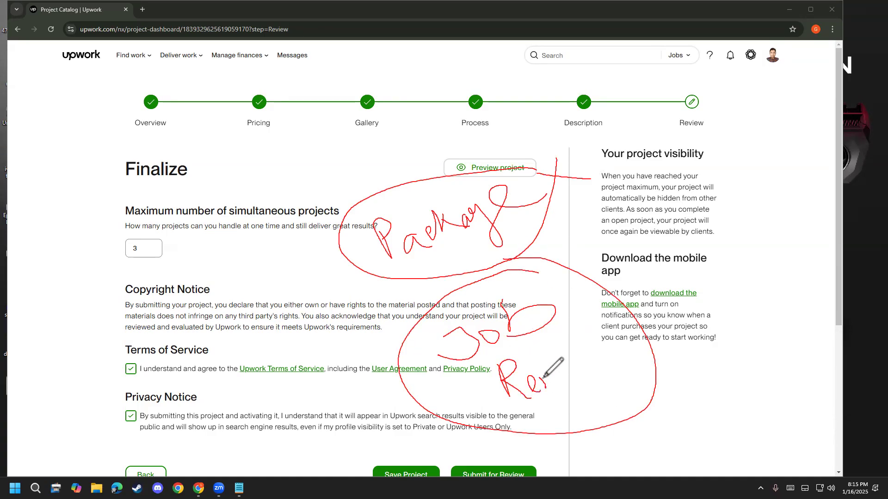
mouse_move(567, 342)
left_mouse_down()
mouse_move(578, 363)
mouse_move(602, 344)
mouse_move(608, 356)
mouse_move(575, 405)
mouse_move(583, 371)
mouse_move(600, 387)
mouse_move(618, 379)
mouse_move(674, 407)
mouse_move(676, 387)
mouse_move(683, 396)
left_mouse_up()
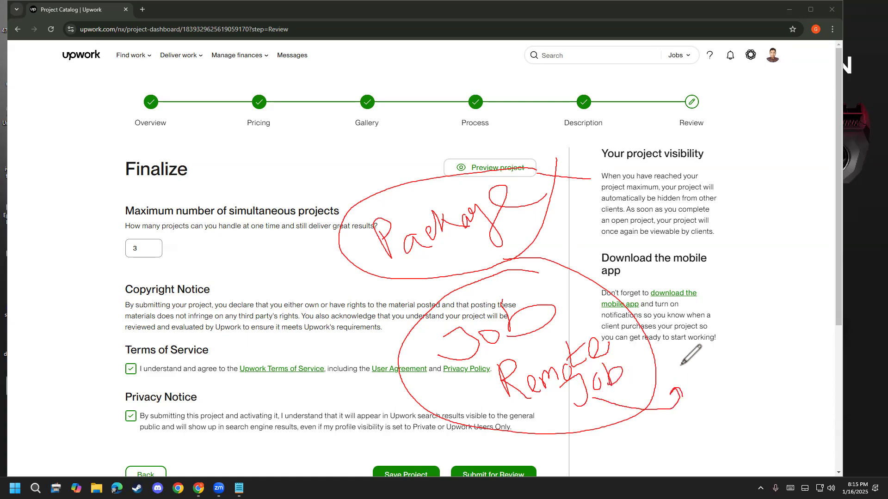
mouse_move(670, 353)
left_mouse_down()
mouse_move(652, 370)
mouse_move(662, 372)
left_mouse_up()
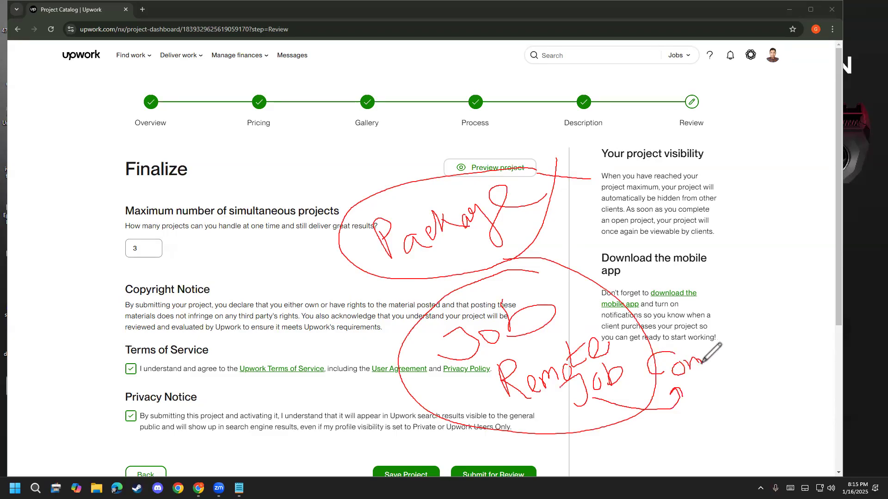
left_click_drag(713, 355, 743, 353)
left_click_drag(743, 332, 751, 343)
left_click_drag(745, 308, 756, 335)
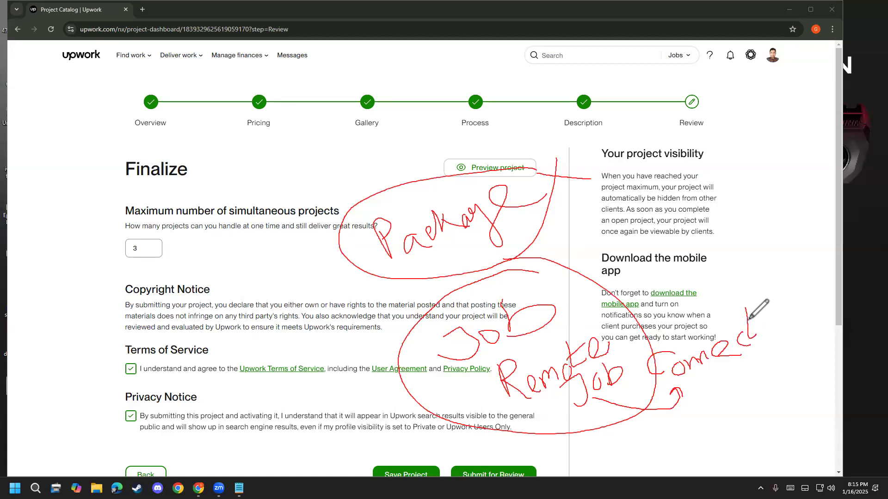
mouse_move(745, 300)
left_mouse_down()
mouse_move(621, 366)
mouse_move(769, 356)
mouse_move(754, 307)
mouse_move(738, 296)
left_mouse_up()
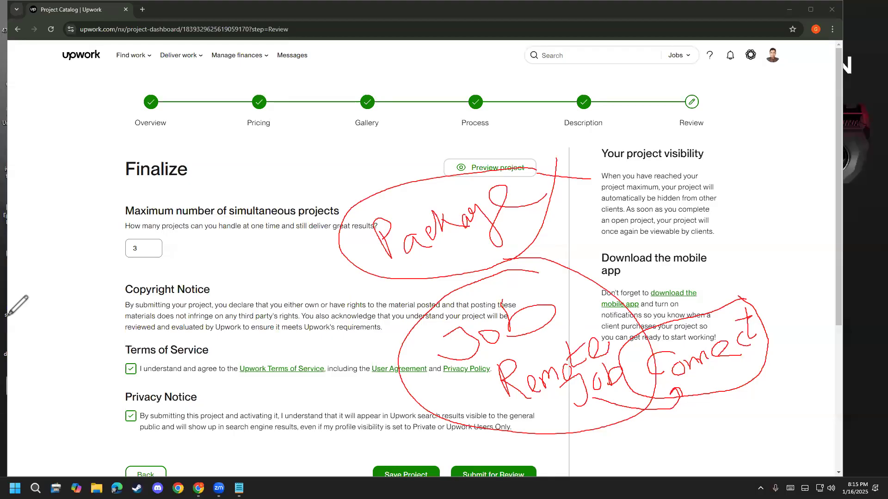
key("Escape")
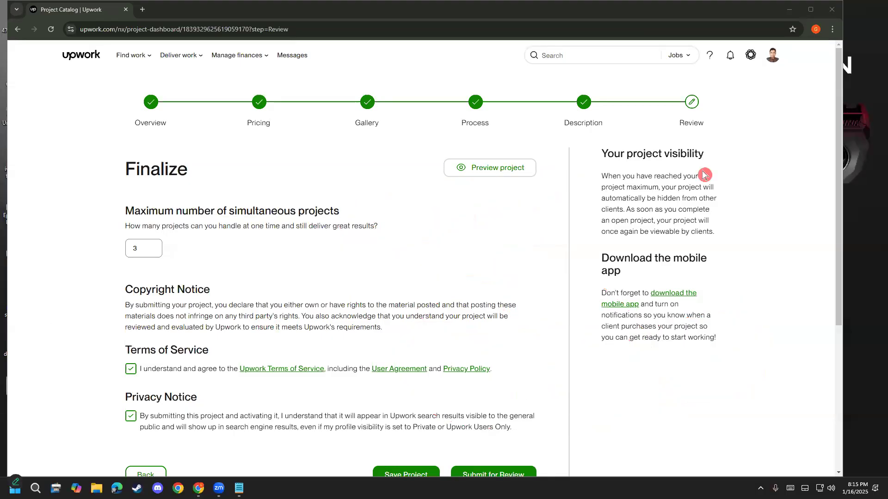
Step: Leave the project's Finalize page and open the Upwork home feed of recommended jobs
left_click(773, 56)
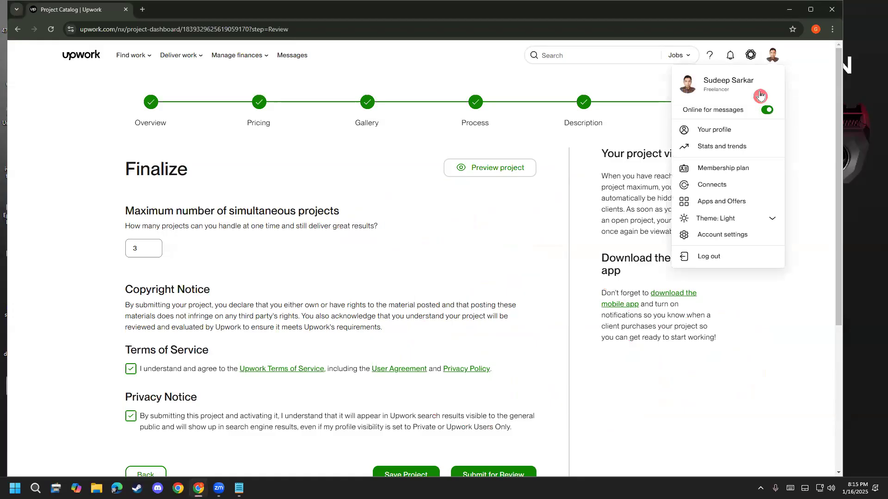
left_click(725, 138)
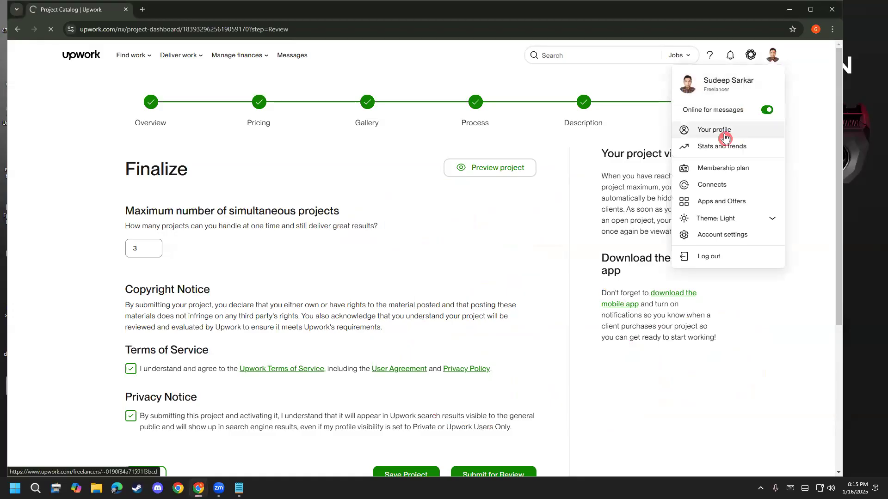
left_click(95, 60)
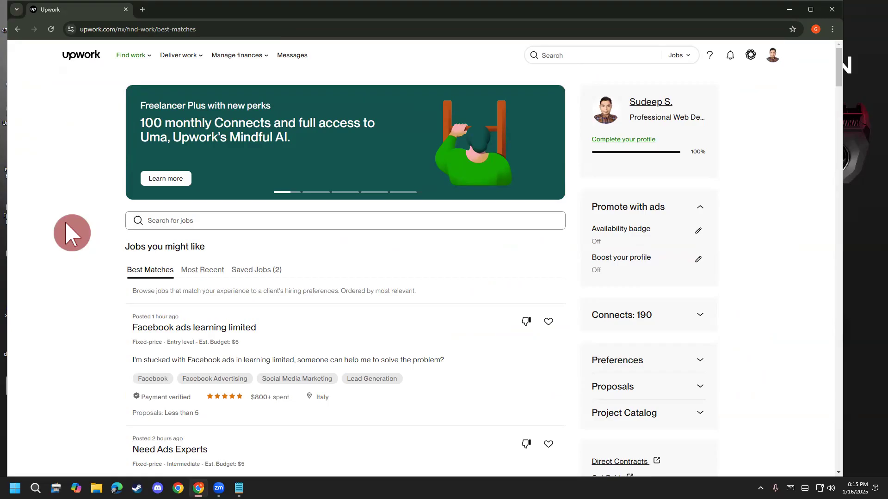
Step: Circle the available Connects balance in red on the home feed and undo the annotation
scroll(41, 265, "down", 1)
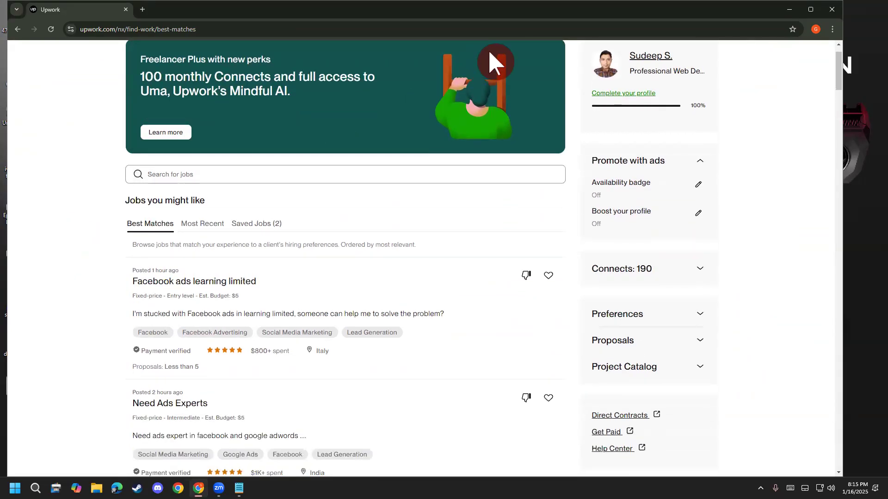
mouse_move(583, 258)
left_mouse_down()
mouse_move(742, 238)
mouse_move(661, 289)
mouse_move(581, 256)
left_mouse_up()
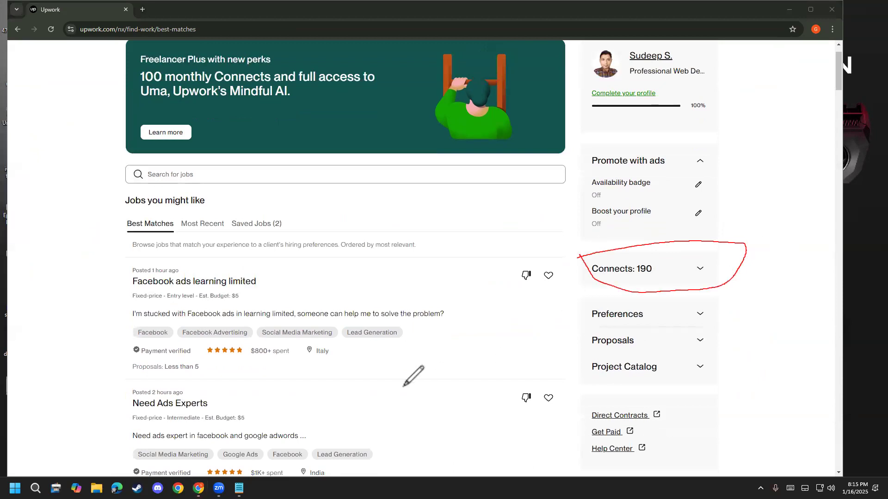
key("ctrl+z")
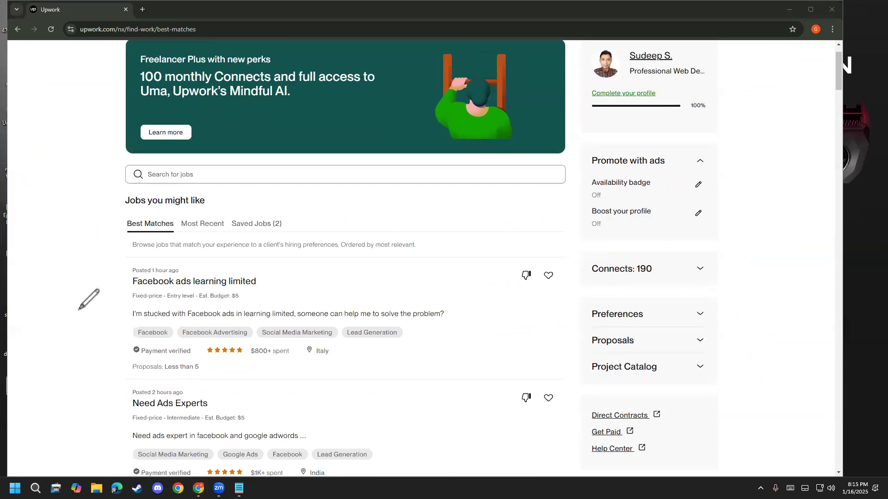
Step: Browse the Best Matches job feed, briefly opening and closing the "Facebook ads learning limited" posting
scroll(38, 333, "up", 1)
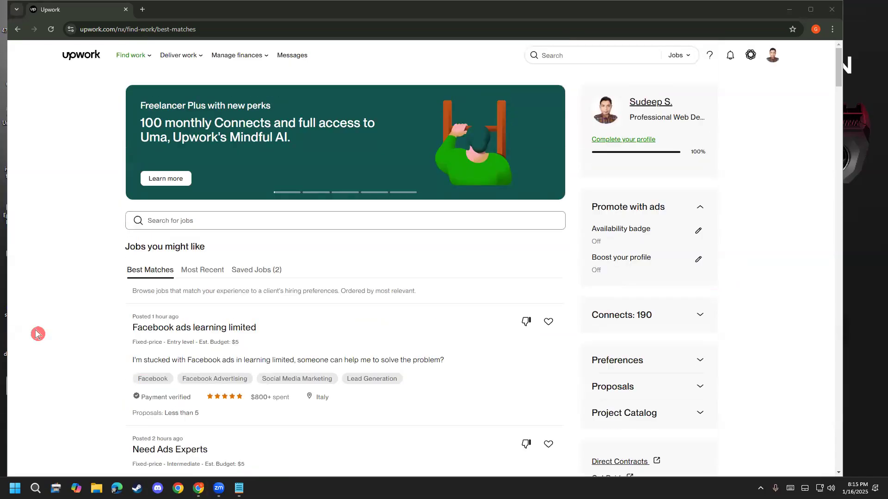
scroll(57, 336, "down", 5)
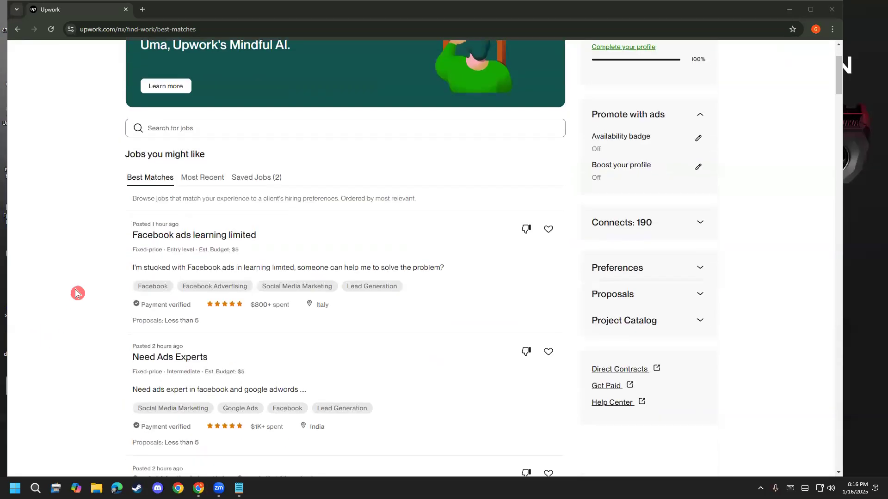
scroll(74, 287, "down", 2)
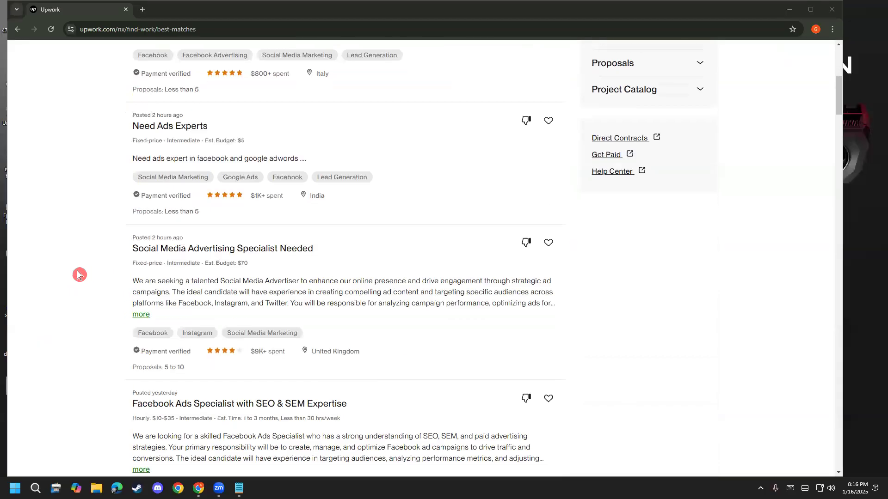
scroll(76, 274, "up", 5)
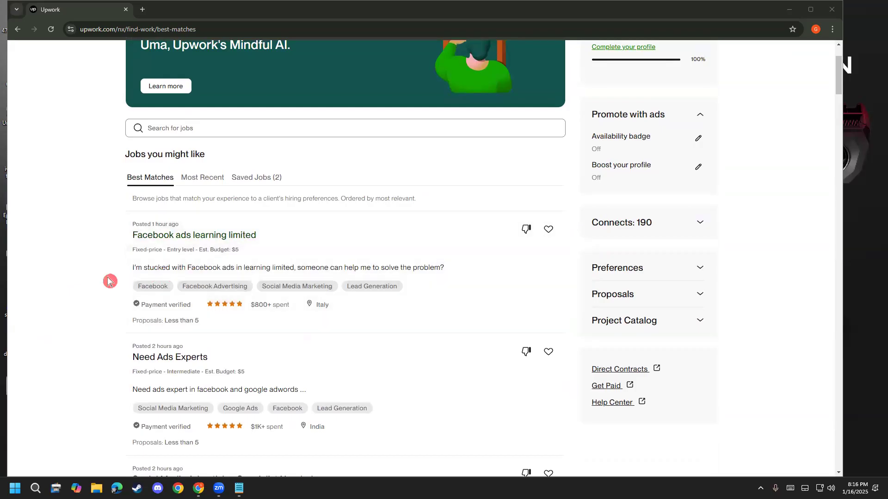
scroll(109, 279, "up", 2)
scroll(102, 274, "down", 2)
left_click_drag(102, 275, 449, 277)
left_click(58, 323)
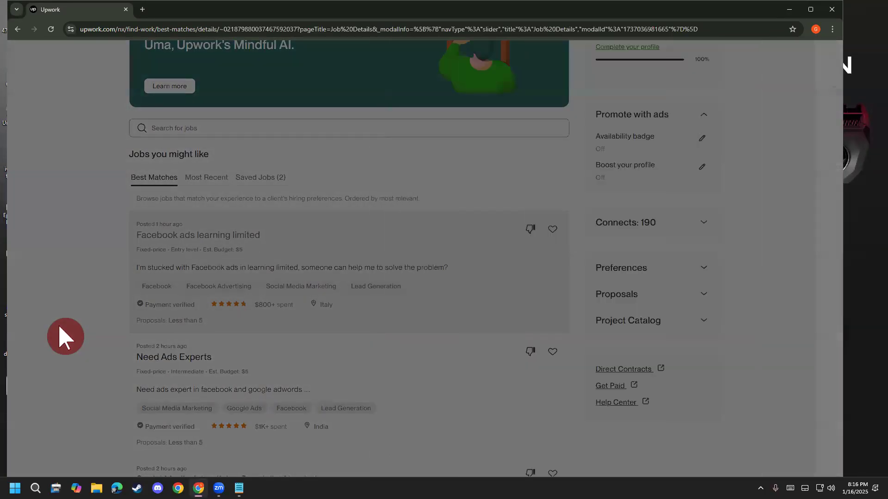
Step: Expand the description of the "Social Media Advertising Specialist Needed" job and open its details
scroll(63, 328, "down", 3)
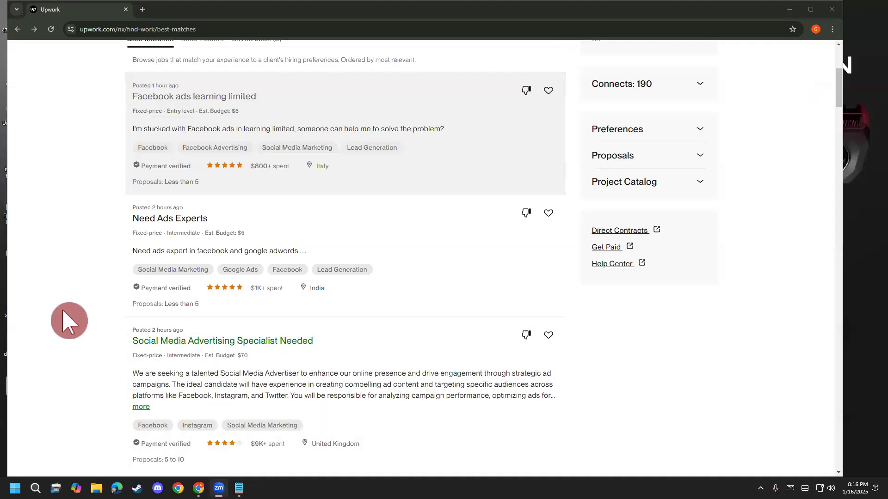
scroll(51, 312, "down", 1)
scroll(51, 312, "down", 2)
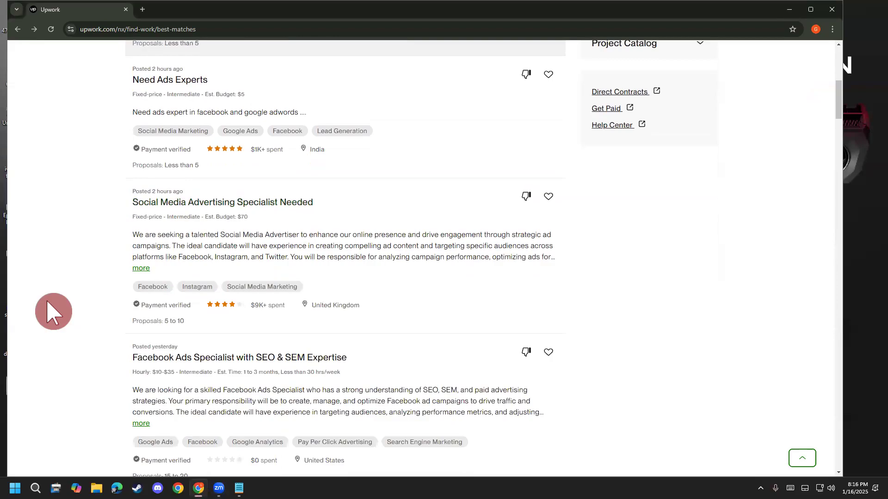
scroll(53, 311, "down", 1)
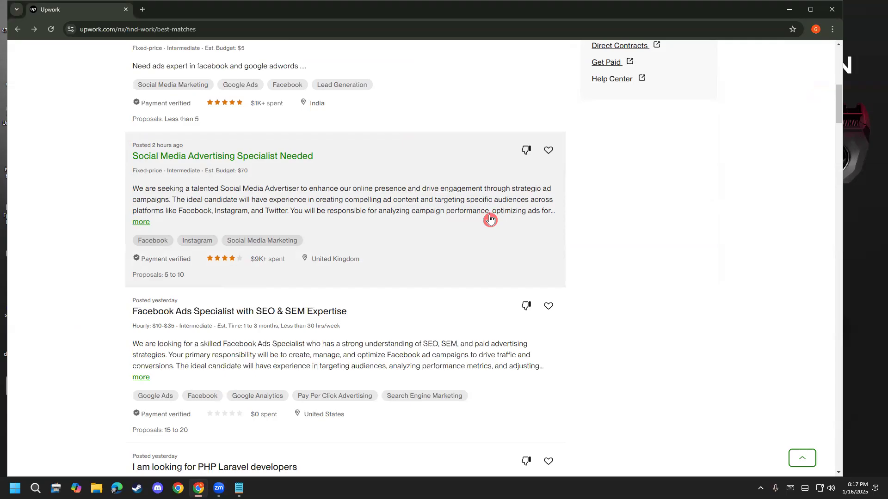
left_click(140, 223)
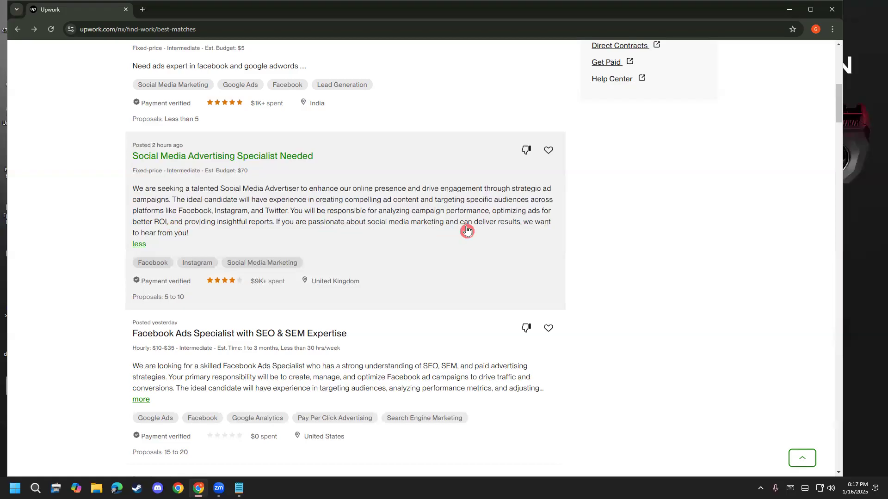
left_click(340, 214)
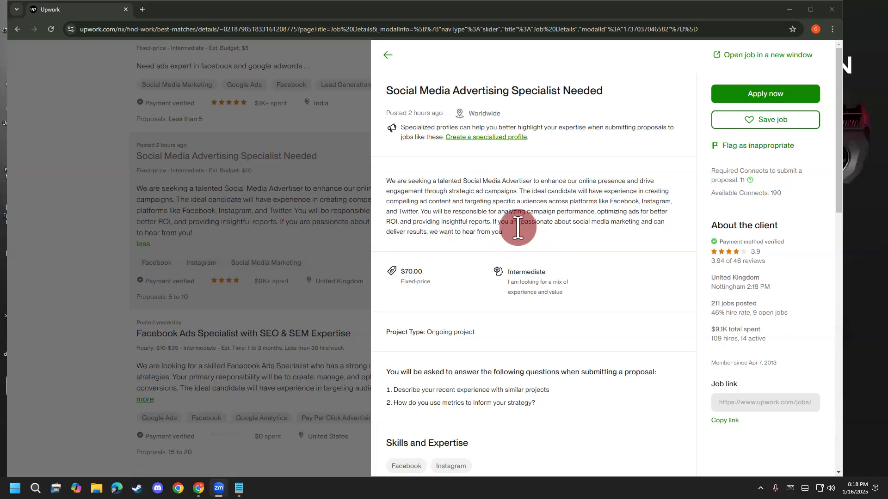
Step: Copy the full description text of the "Social Media Advertising Specialist Needed" job
left_click_drag(505, 232, 388, 184)
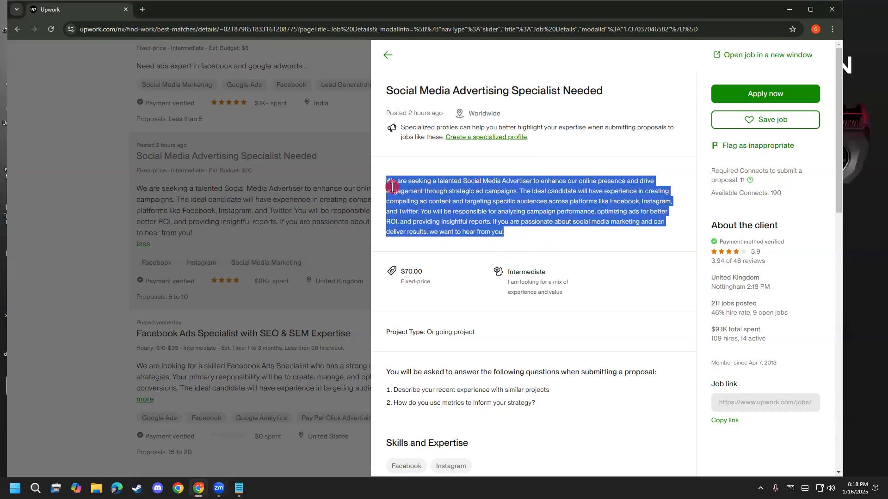
right_click(393, 191)
left_click(407, 200)
Step: Search Google for "google english to bangla" in a new tab and paste the copied job description into the translator
left_click(142, 9)
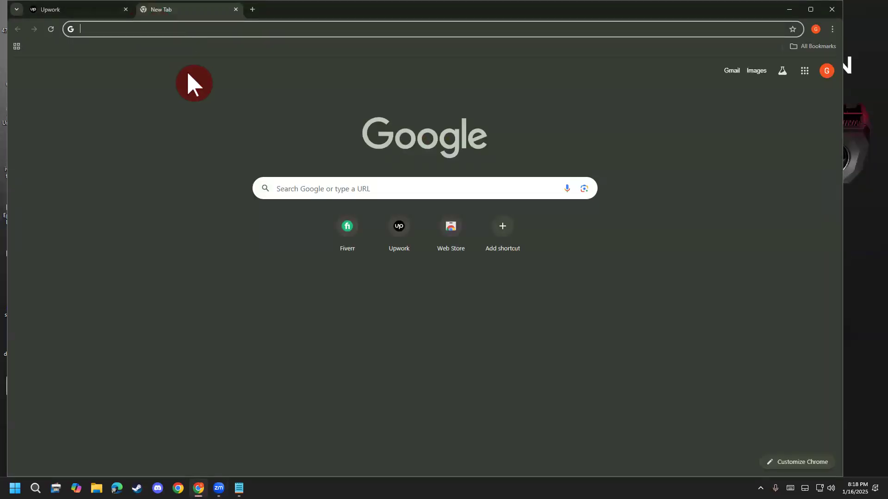
type("google")
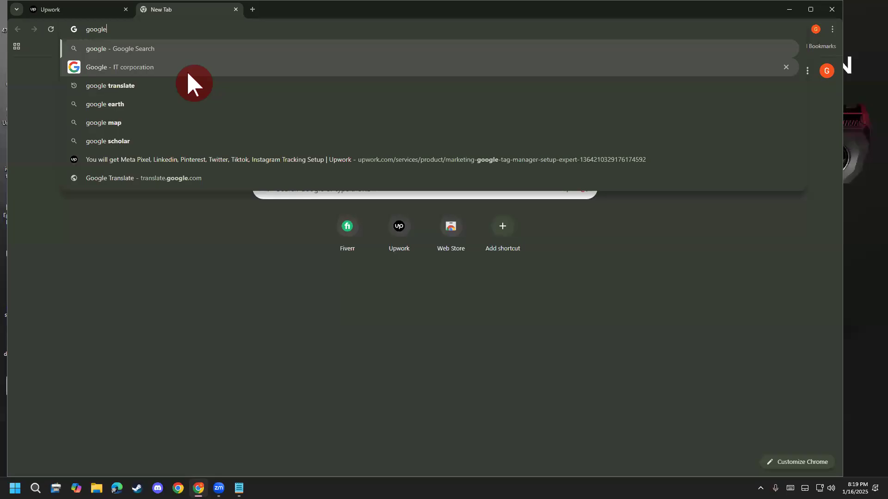
key("Return")
left_click(188, 59)
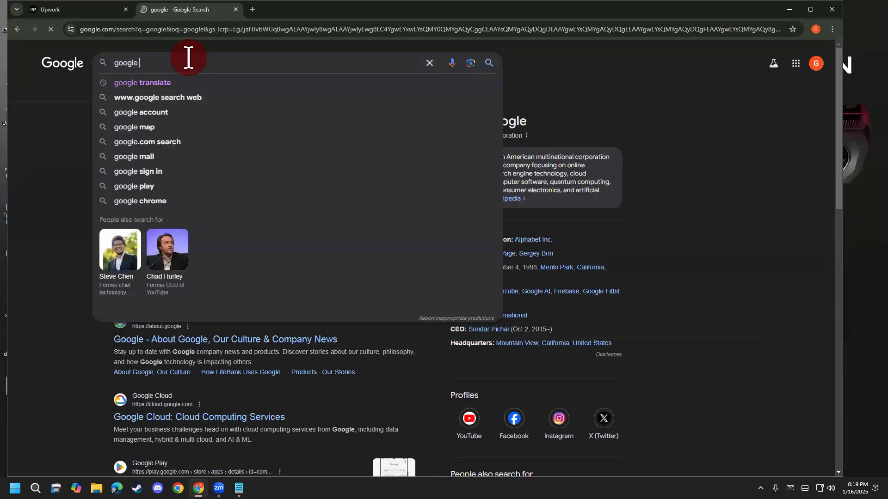
type("english to bangla")
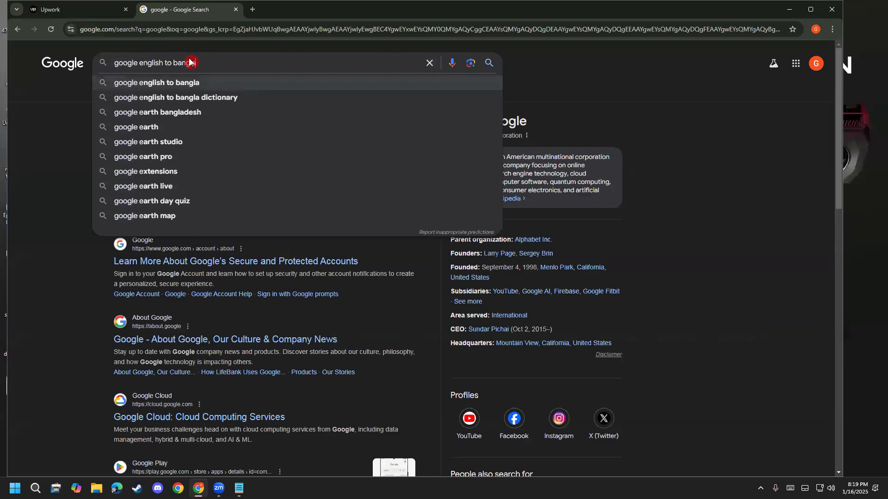
key("Return")
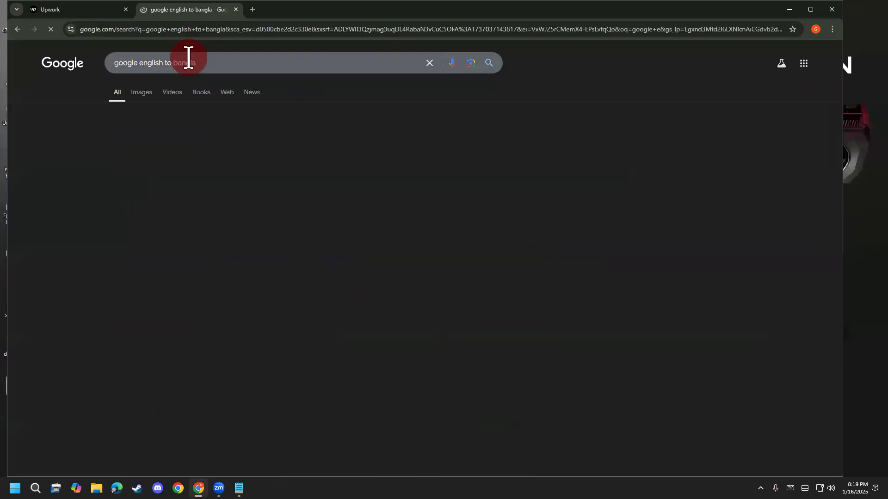
left_click(175, 182)
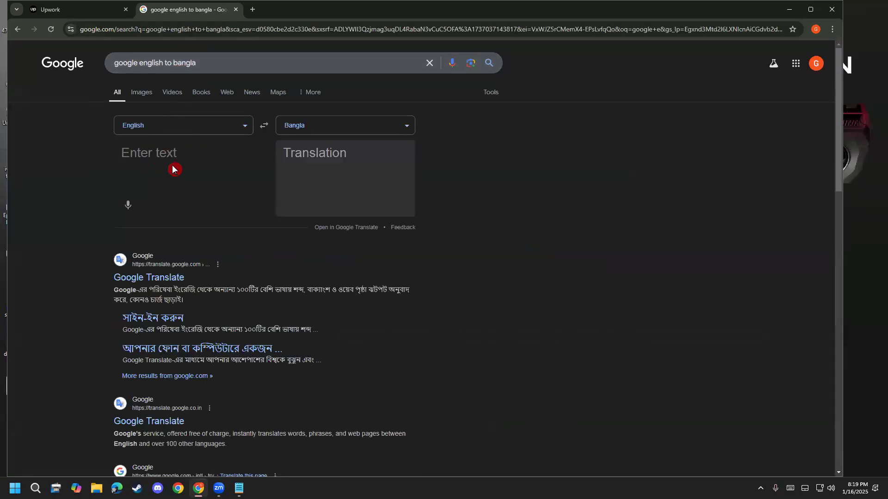
key("ctrl+v")
Step: Read through the Bangla translation of the job description alongside the English text
scroll(511, 199, "down", 1)
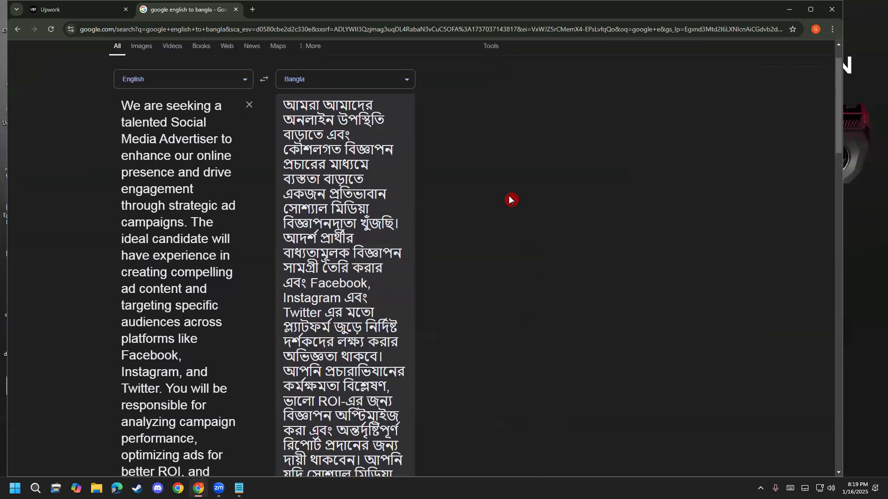
scroll(527, 208, "down", 2, "ctrl")
scroll(371, 230, "up", 3, "ctrl")
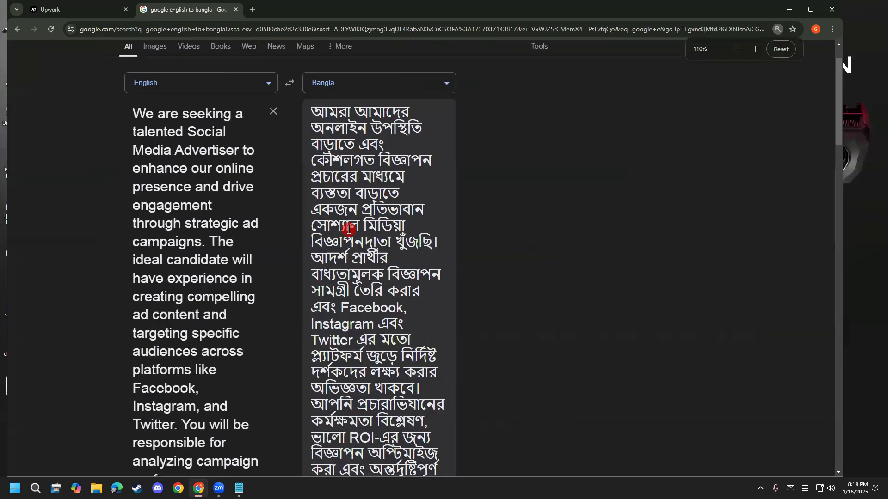
scroll(349, 229, "down", 3, "ctrl")
scroll(440, 198, "up", 3, "ctrl")
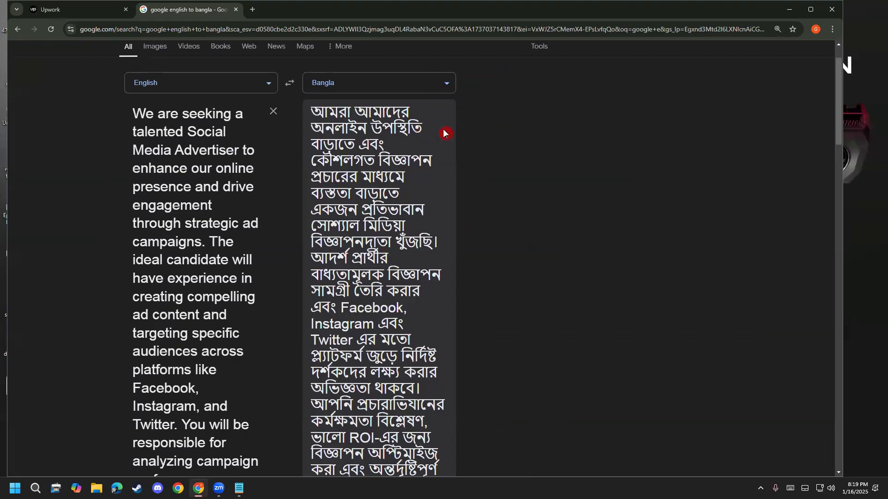
scroll(445, 135, "down", 1)
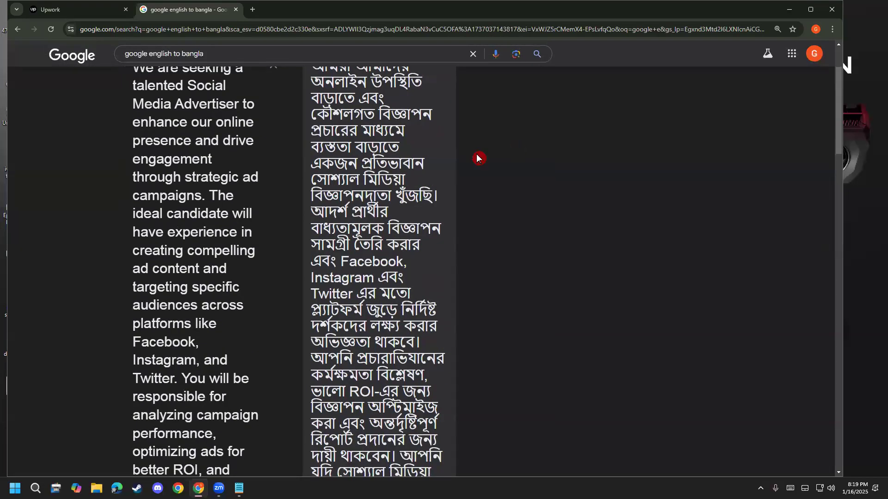
scroll(440, 147, "down", 1)
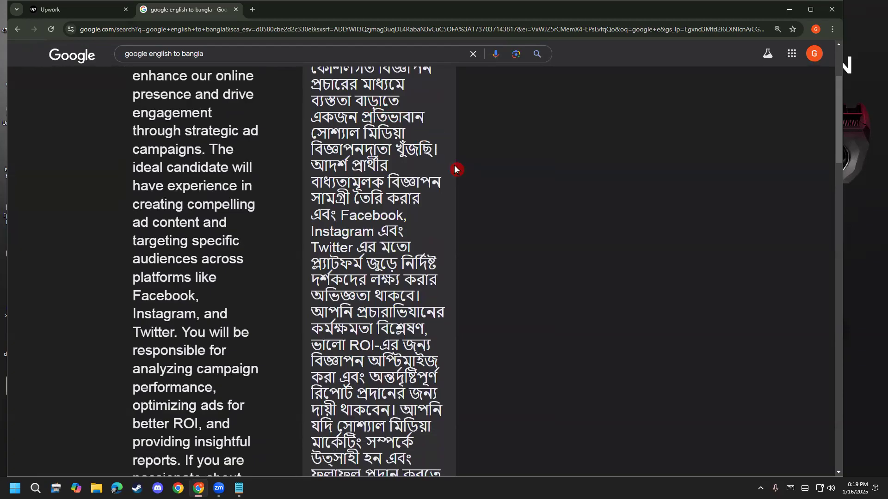
scroll(453, 166, "down", 1)
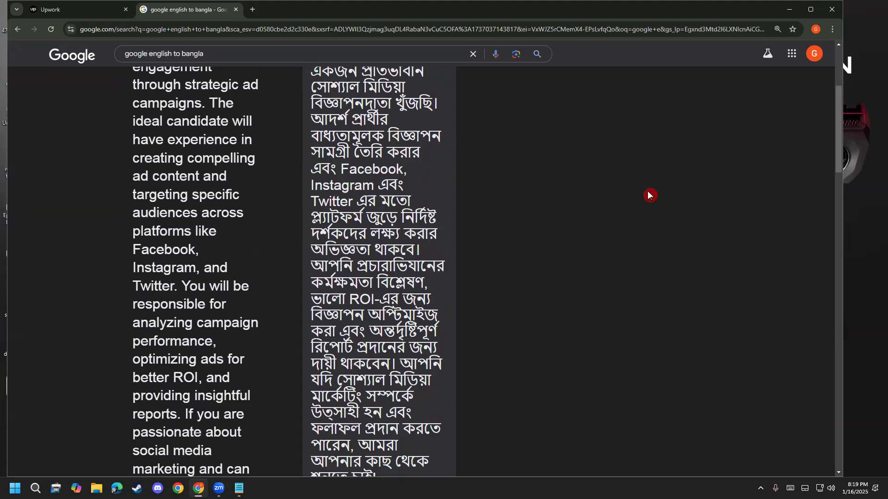
Step: Read the rest of the Bangla translation to its end, comparing the ROI passage with the English text
scroll(650, 195, "down", 1)
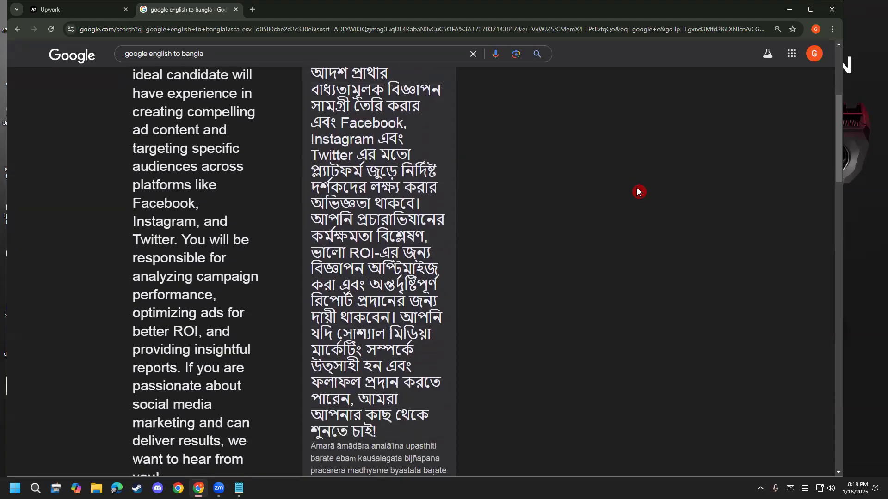
scroll(600, 196, "down", 1)
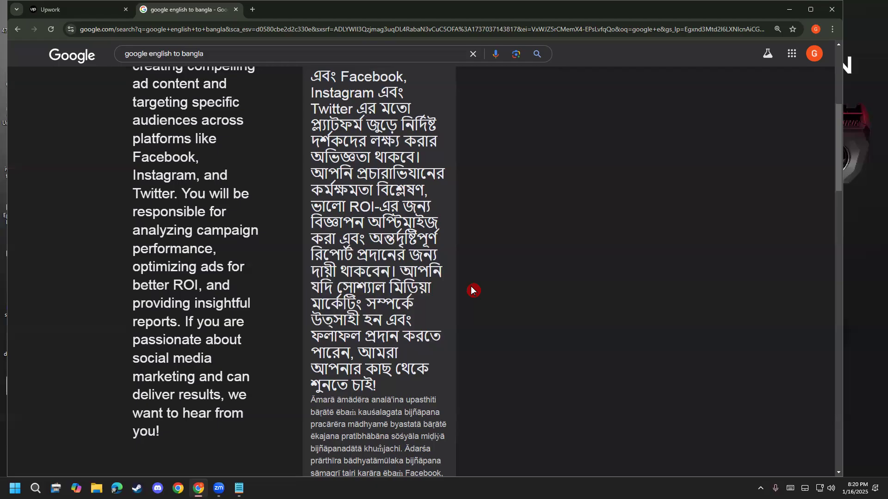
left_click_drag(375, 207, 348, 206)
left_click(505, 314)
scroll(312, 167, "up", 2)
scroll(312, 168, "up", 4)
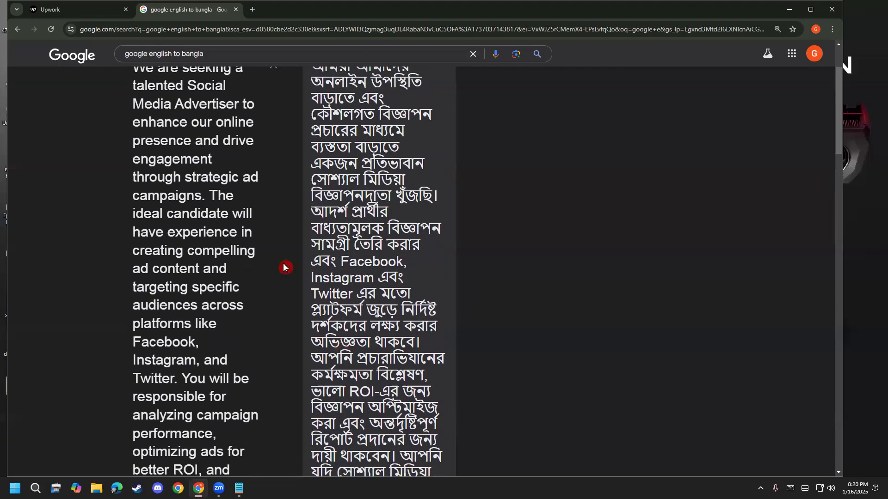
scroll(367, 217, "down", 4)
scroll(367, 216, "down", 4)
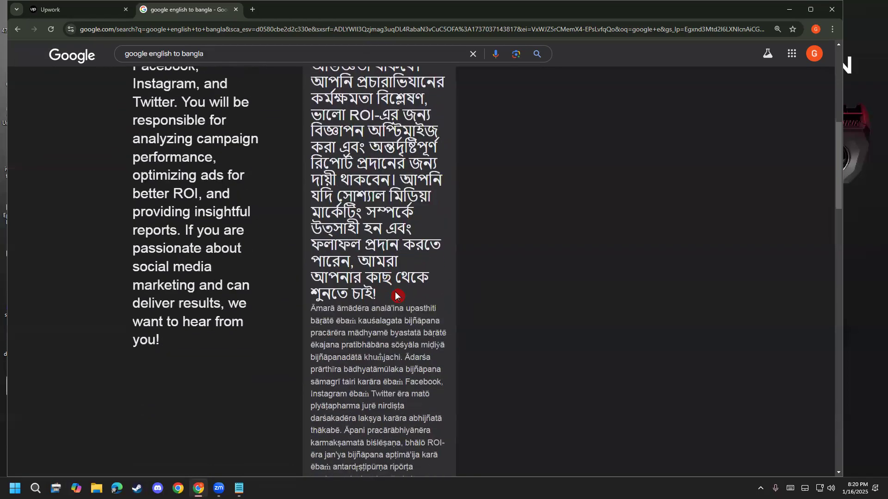
scroll(385, 290, "up", 8)
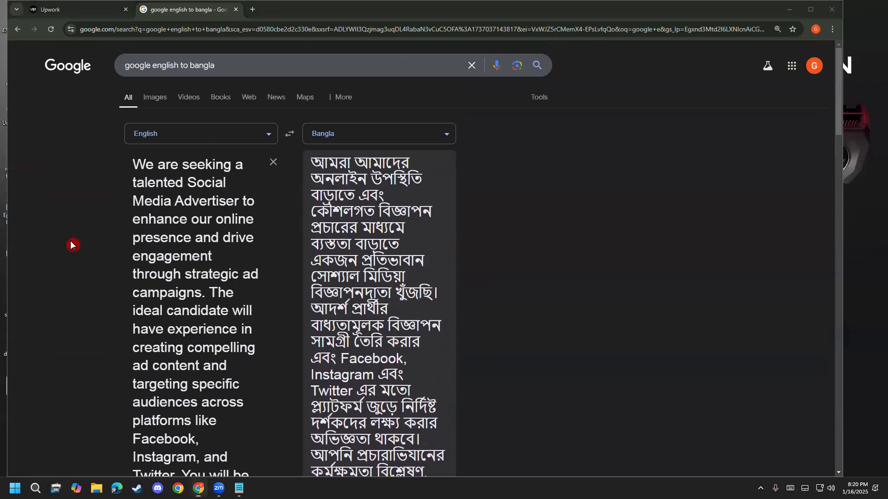
Step: Close the translator tab, return to the Upwork job details and clear the description's text selection
left_click(236, 10)
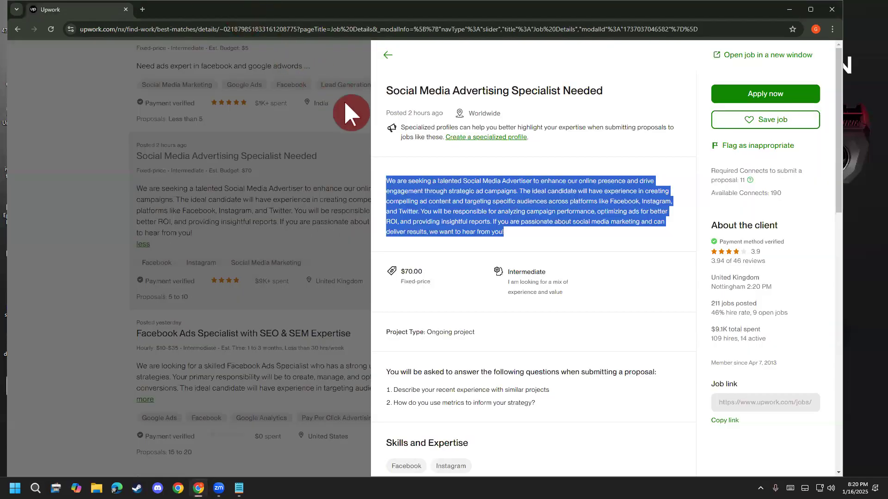
left_click(425, 172)
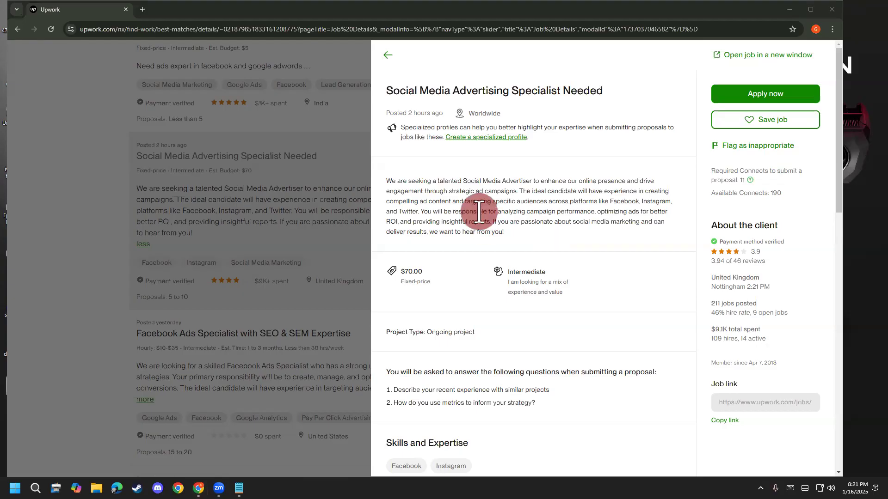
scroll(490, 205, "down", 3)
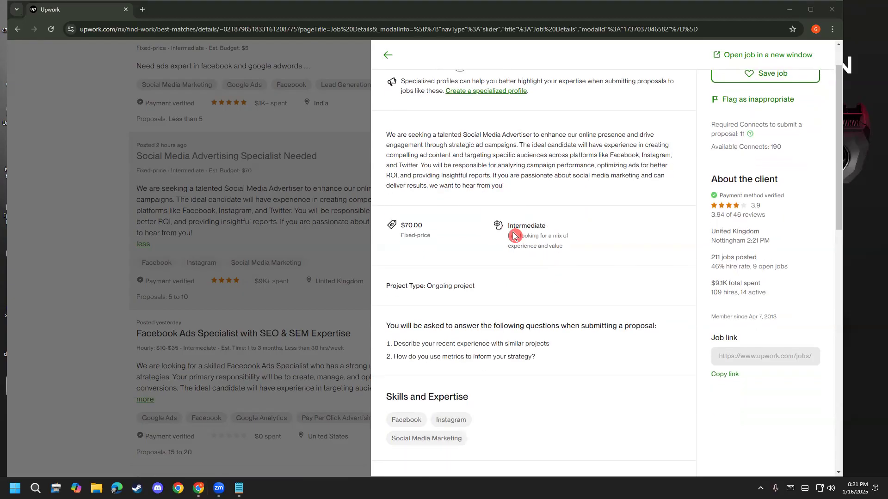
scroll(519, 263, "up", 3)
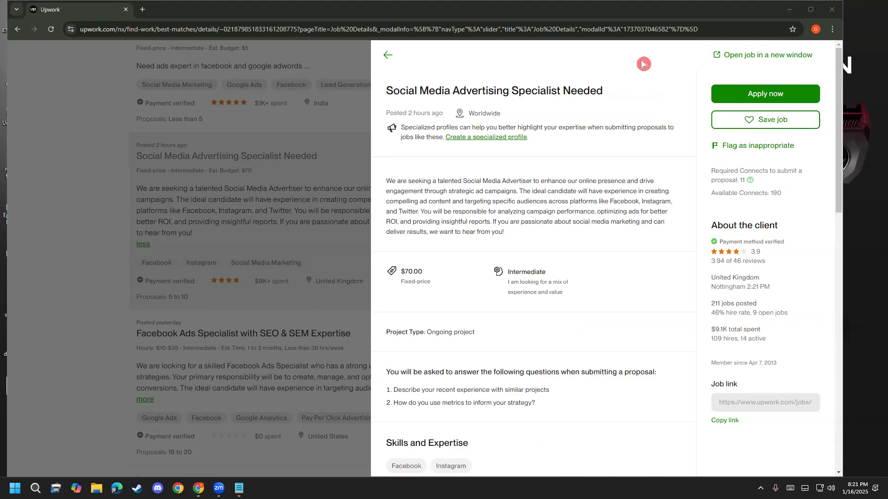
mouse_move(695, 170)
left_mouse_down()
mouse_move(815, 167)
mouse_move(777, 186)
mouse_move(740, 190)
mouse_move(715, 189)
mouse_move(698, 166)
left_mouse_up()
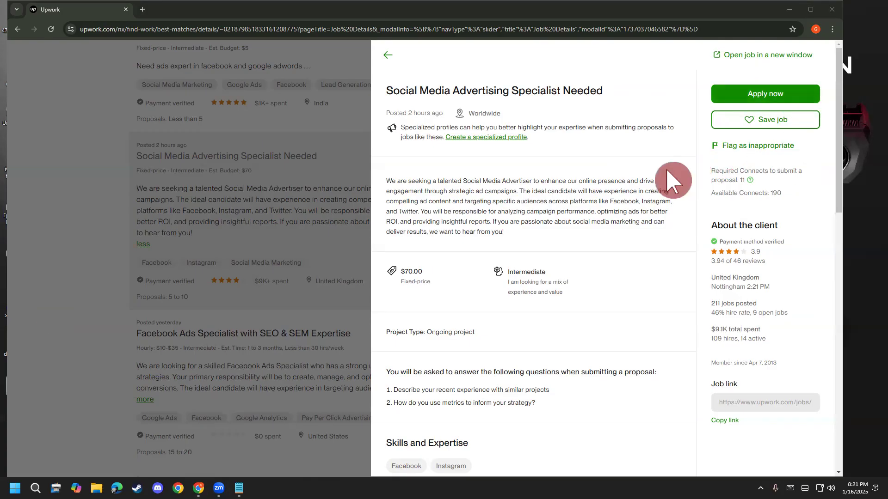
Step: Highlight the line stating the Connects required to submit a proposal for this job
left_click(776, 168)
left_click_drag(776, 169, 737, 178)
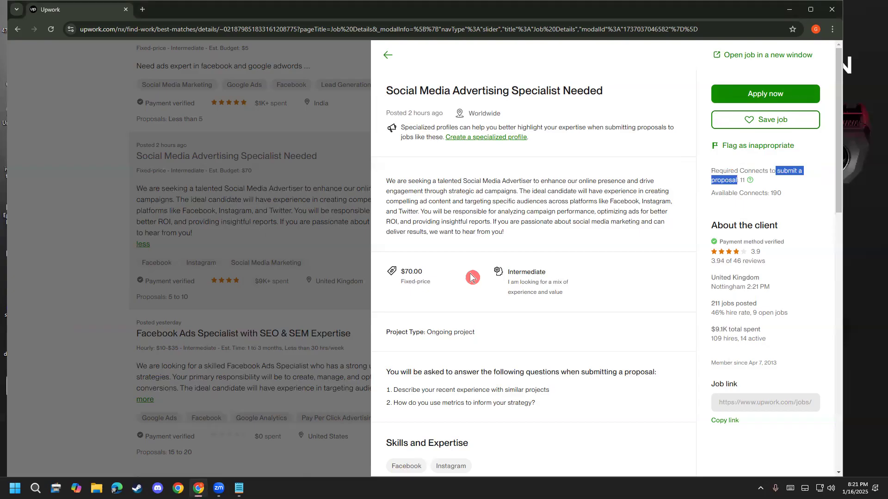
left_click(712, 184)
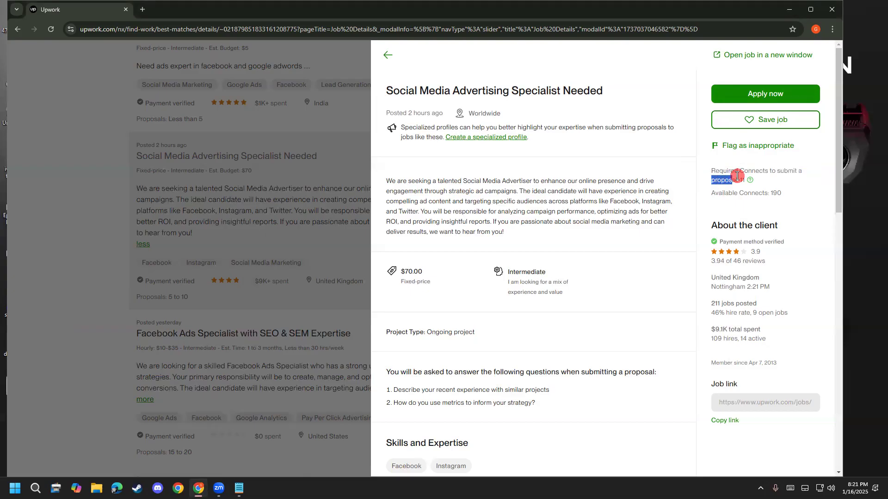
triple_click(733, 184)
left_click(730, 183)
triple_click(715, 178)
left_click(719, 179)
double_click(722, 180)
triple_click(717, 179)
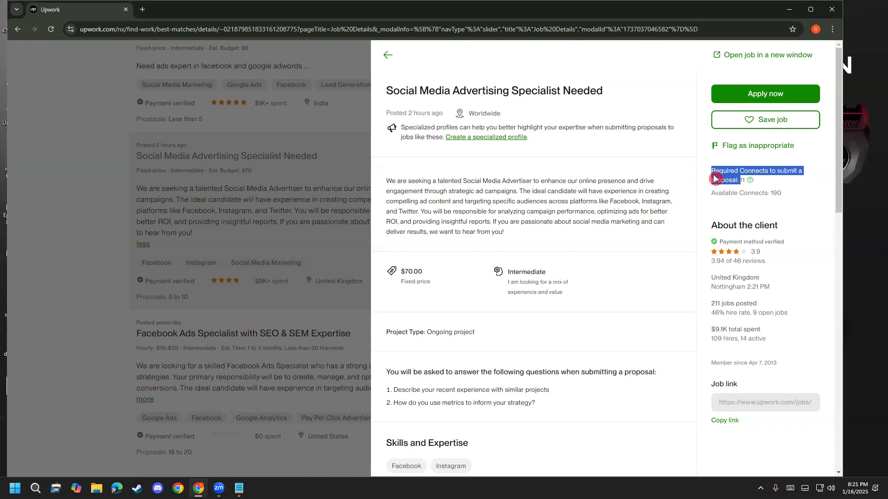
left_click(715, 179)
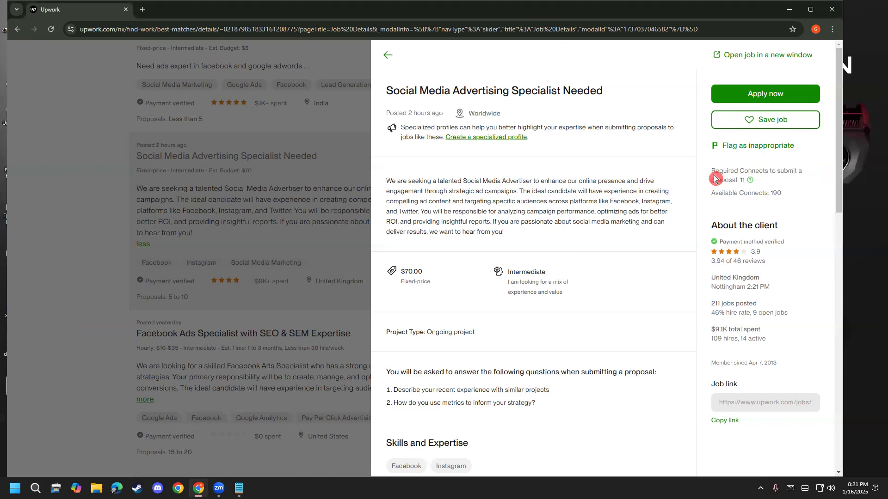
Step: Start applying to the "Social Media Advertising Specialist Needed" job and check the required and remaining Connects in the proposal settings
left_click(746, 101)
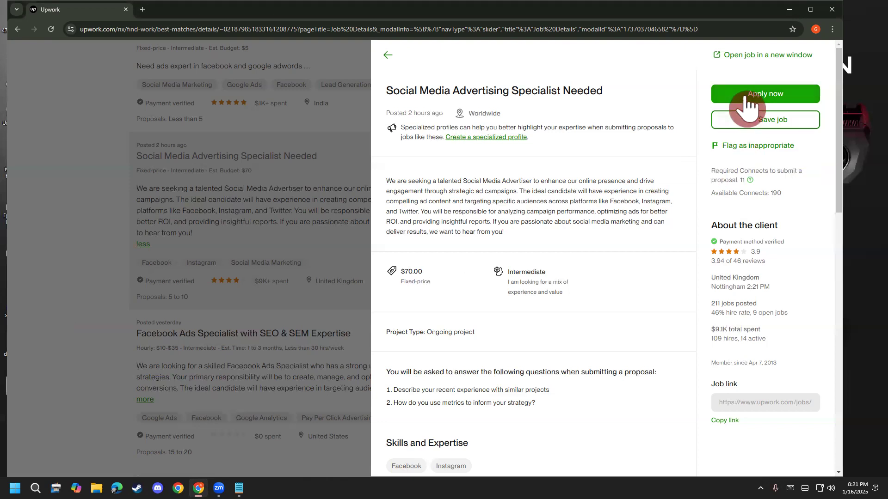
left_click(746, 103)
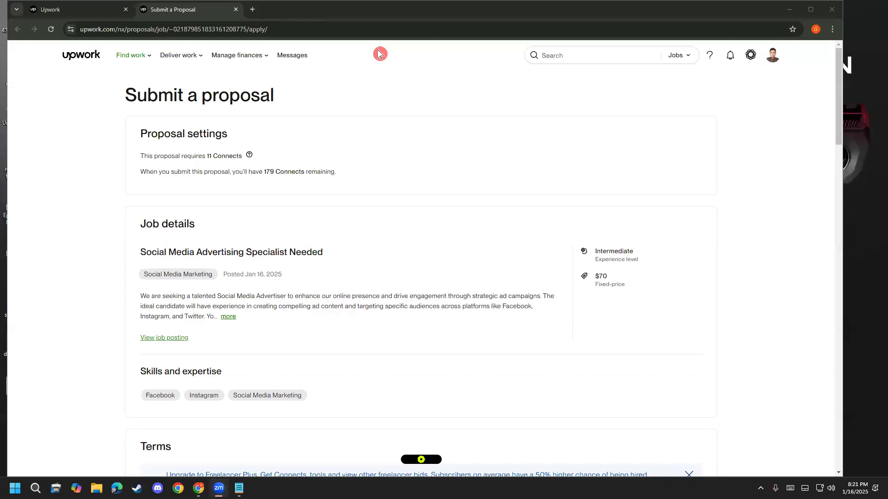
scroll(137, 224, "down", 1)
scroll(138, 221, "up", 1)
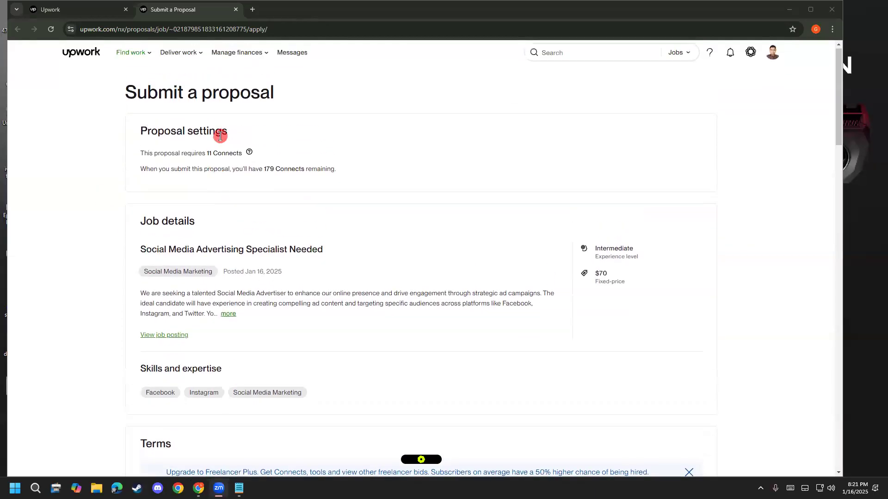
left_click_drag(242, 153, 199, 154)
left_click_drag(279, 171, 258, 172)
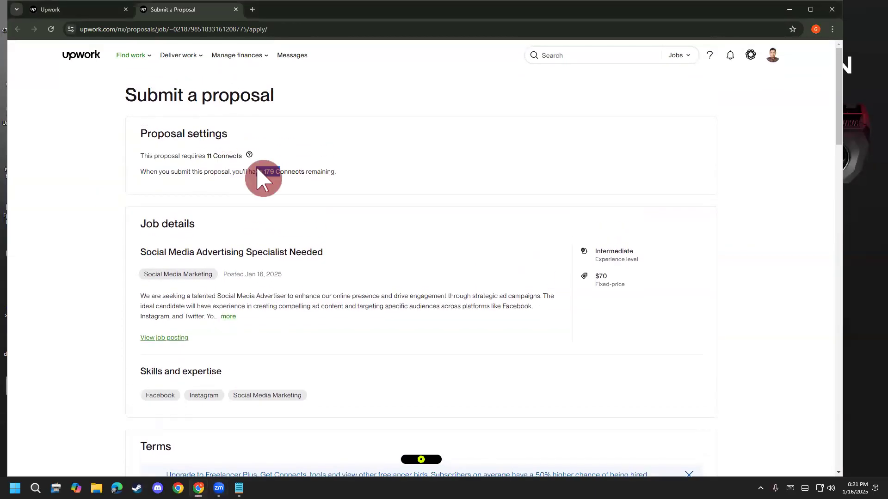
Step: Check the job's fixed price and expand the full job description in the proposal form
scroll(293, 267, "down", 1)
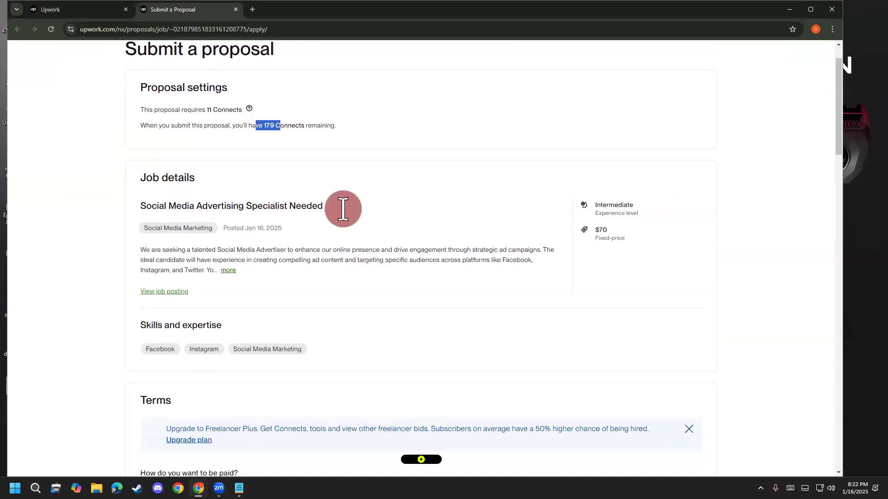
mouse_move(618, 230)
left_mouse_down()
mouse_move(588, 230)
mouse_move(620, 234)
mouse_move(599, 232)
mouse_move(620, 244)
mouse_move(601, 234)
left_mouse_up()
left_click(622, 238)
left_click(617, 234)
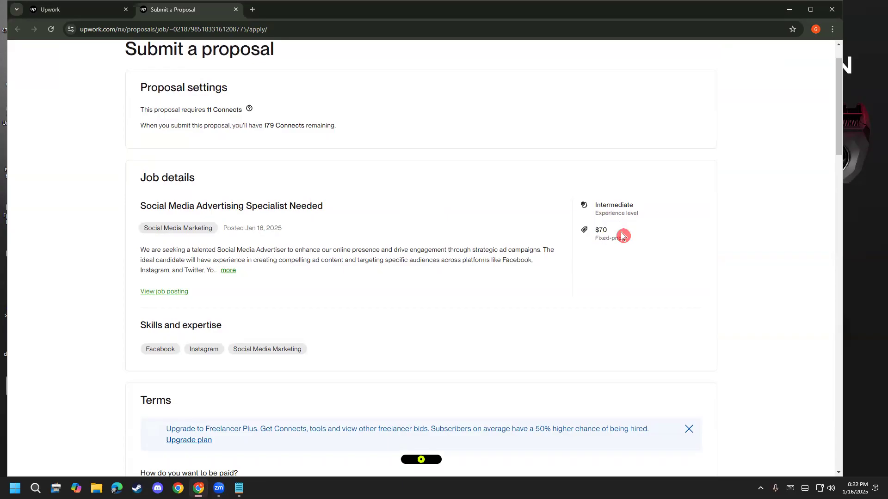
left_click(233, 270)
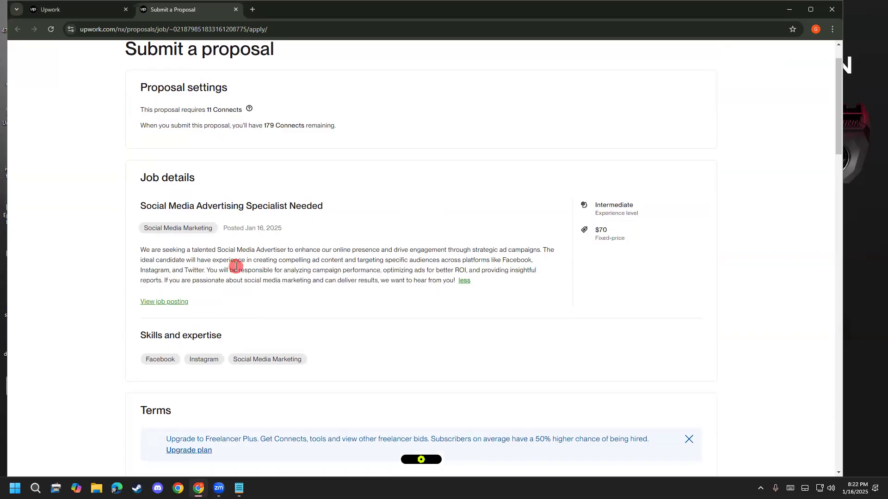
Step: Review the job's skills and expertise tags and the start of the proposal's Terms section
scroll(237, 266, "down", 3)
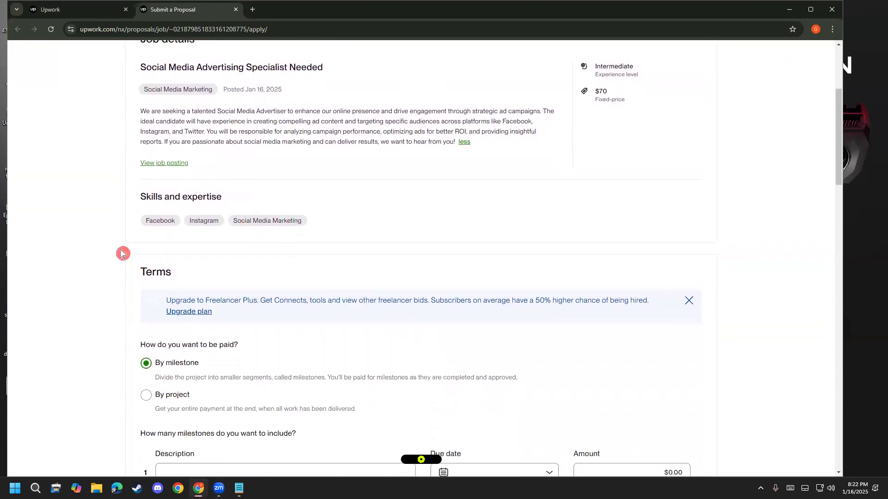
scroll(138, 231, "down", 1)
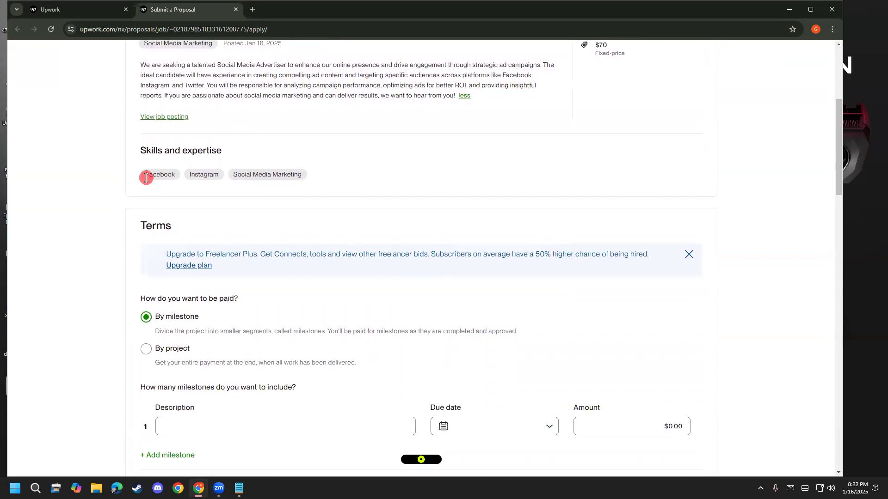
scroll(250, 204, "up", 2)
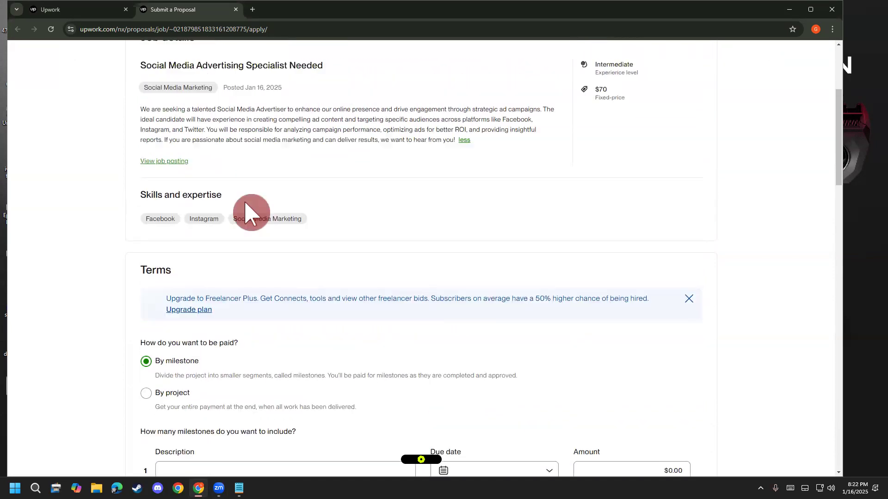
left_click_drag(152, 243, 261, 257)
left_click(278, 234)
scroll(281, 218, "down", 2)
scroll(116, 228, "down", 1)
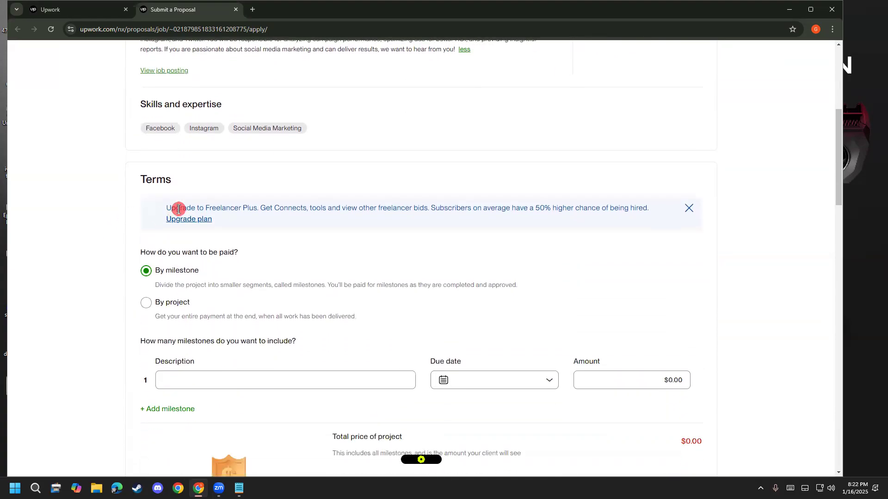
Step: Compare the By project and By milestone payment options and inspect the milestone's description, due date and amount fields
scroll(231, 240, "down", 1)
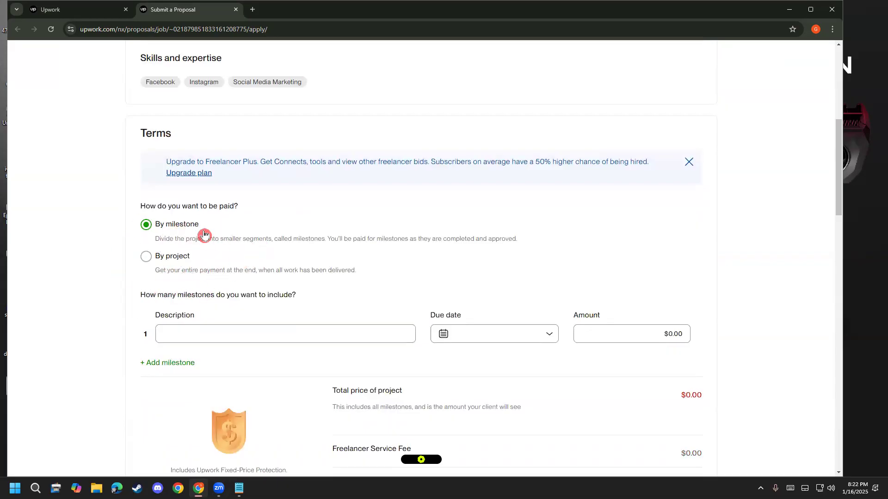
left_click(168, 257)
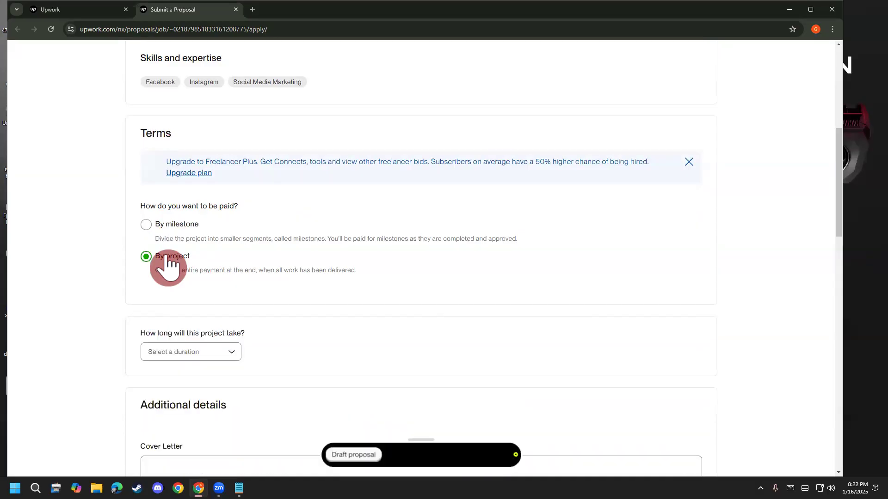
left_click(175, 227)
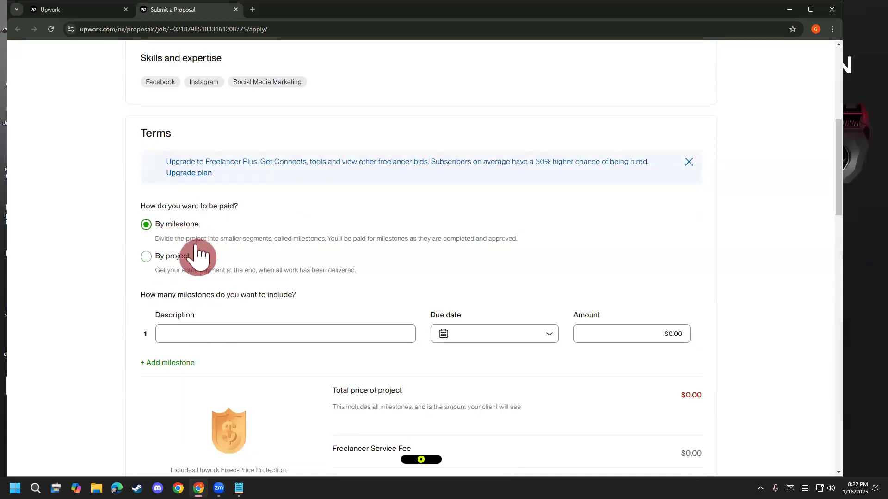
scroll(71, 321, "down", 2)
left_click(261, 246)
left_click(529, 238)
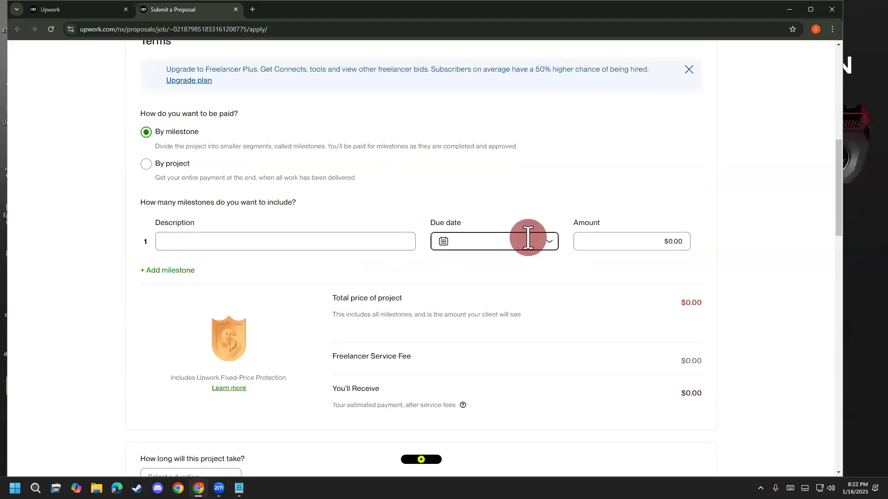
left_click(287, 243)
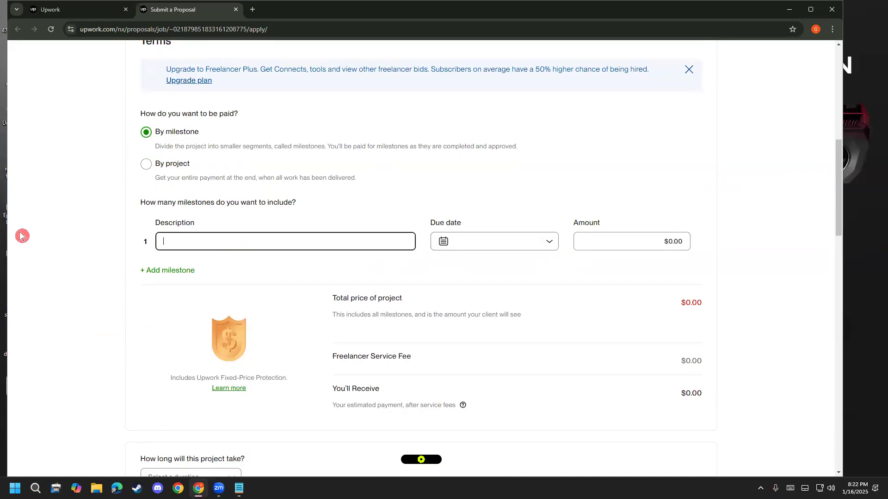
left_click(521, 243)
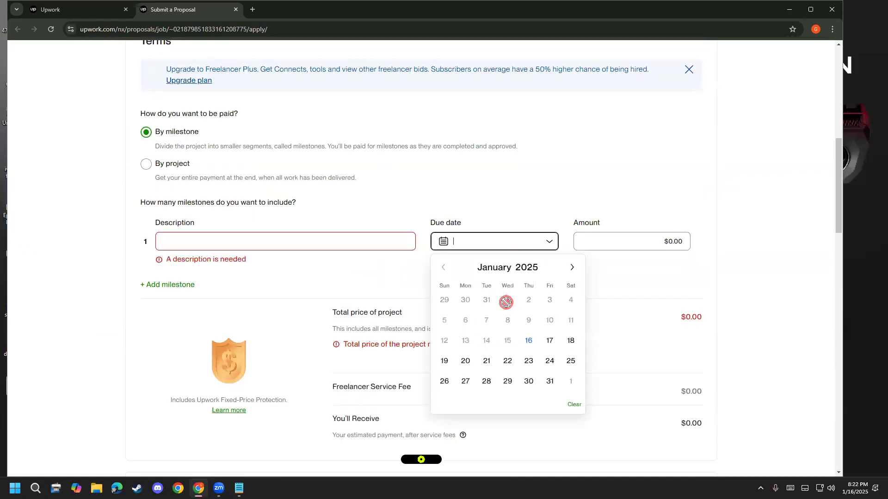
left_click(659, 243)
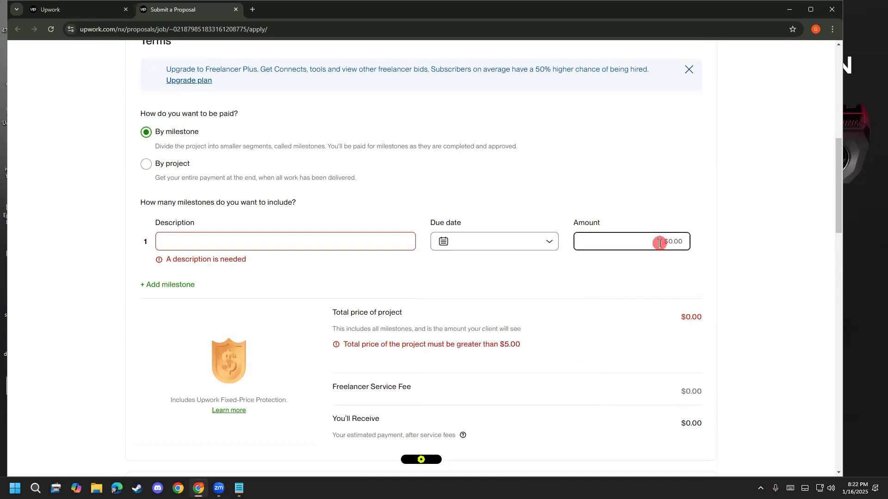
Step: Set the proposal's payment option to By project and view its bid fields
scroll(653, 376, "up", 7)
scroll(633, 215, "down", 6)
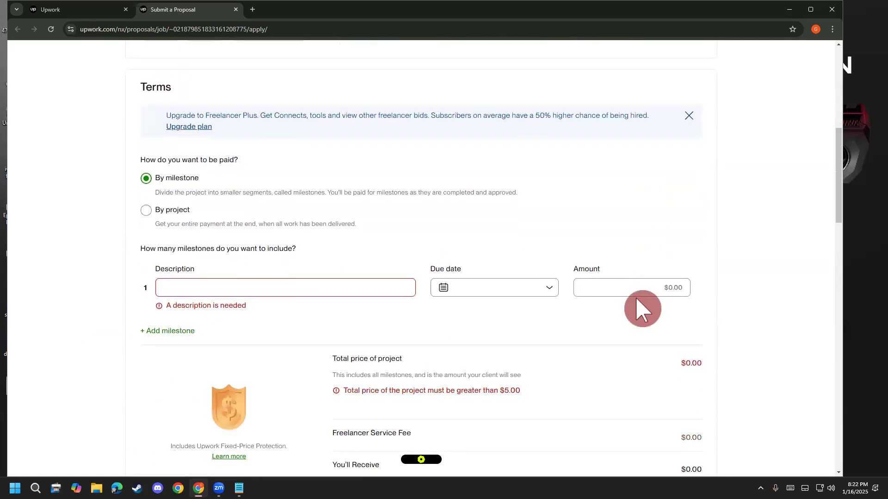
left_click(170, 214)
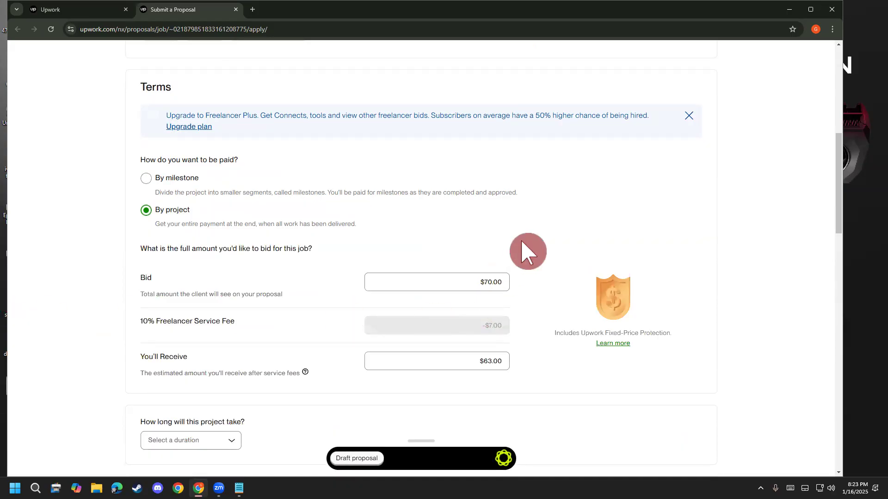
scroll(584, 238, "down", 1)
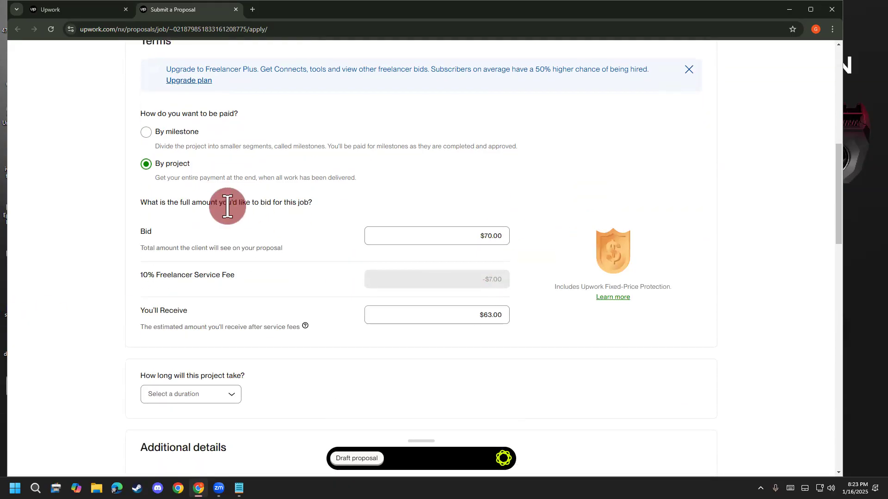
Step: Highlight the Bid label, handwrite a red annotation beside it and clear the drawing
left_click_drag(159, 238, 141, 238)
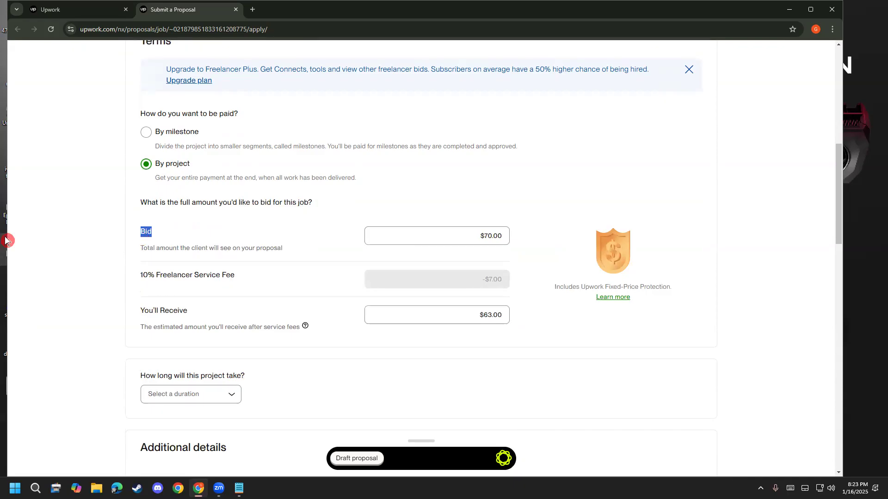
left_click(226, 229)
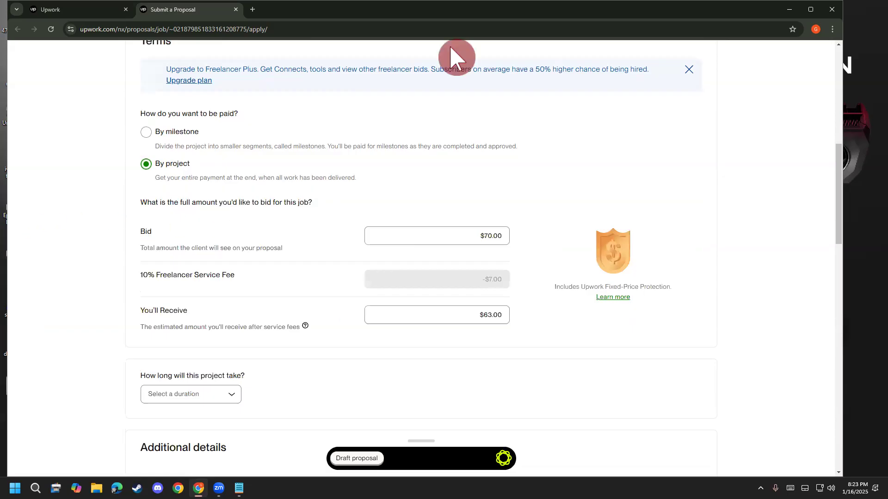
left_click(299, 157)
mouse_move(161, 222)
left_mouse_down()
mouse_move(163, 241)
mouse_move(178, 214)
mouse_move(186, 238)
mouse_move(162, 242)
mouse_move(157, 233)
left_mouse_up()
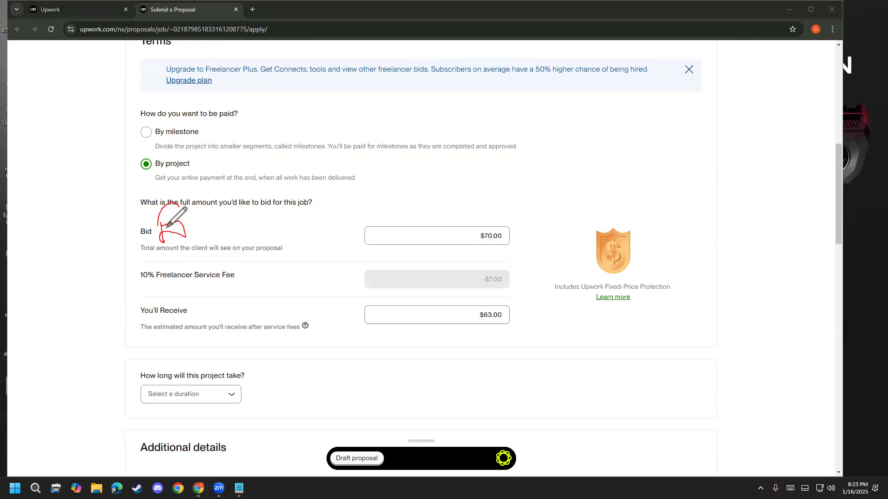
mouse_move(155, 225)
left_mouse_down()
mouse_move(193, 209)
mouse_move(162, 233)
mouse_move(190, 220)
mouse_move(189, 239)
mouse_move(185, 226)
mouse_move(215, 216)
mouse_move(205, 231)
mouse_move(217, 216)
mouse_move(230, 229)
mouse_move(229, 198)
mouse_move(245, 225)
mouse_move(237, 212)
left_mouse_up()
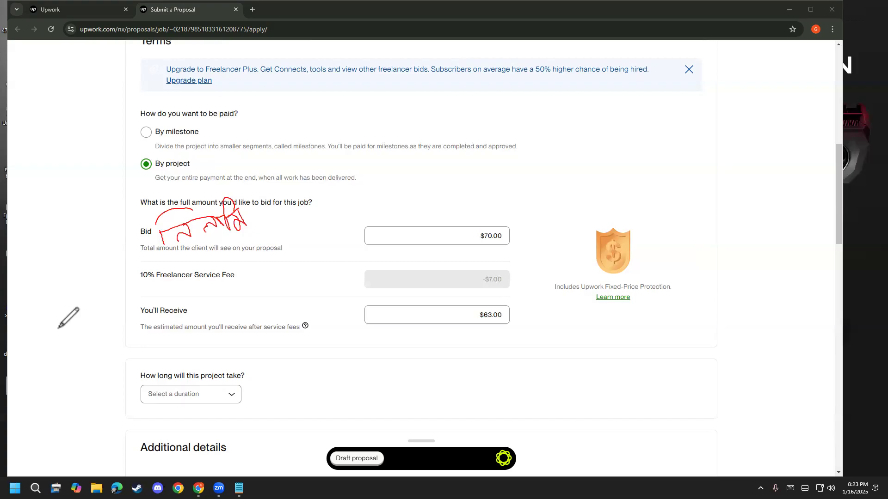
left_click(68, 308)
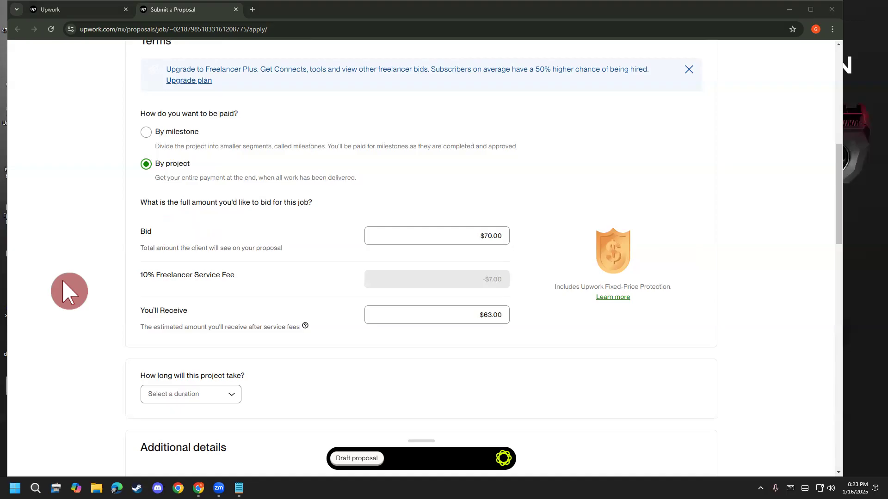
Step: Review the Terms section's payment options, bid amount, freelancer service fee and estimated earnings
scroll(92, 283, "up", 1)
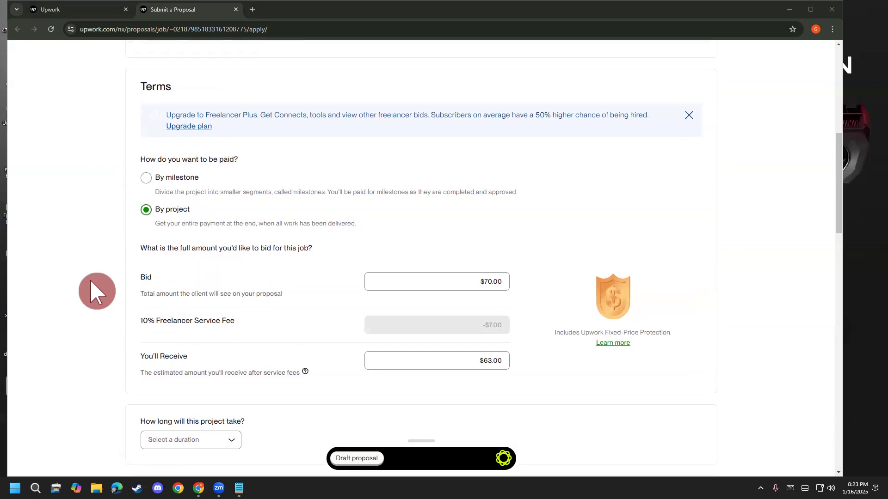
scroll(98, 292, "up", 2)
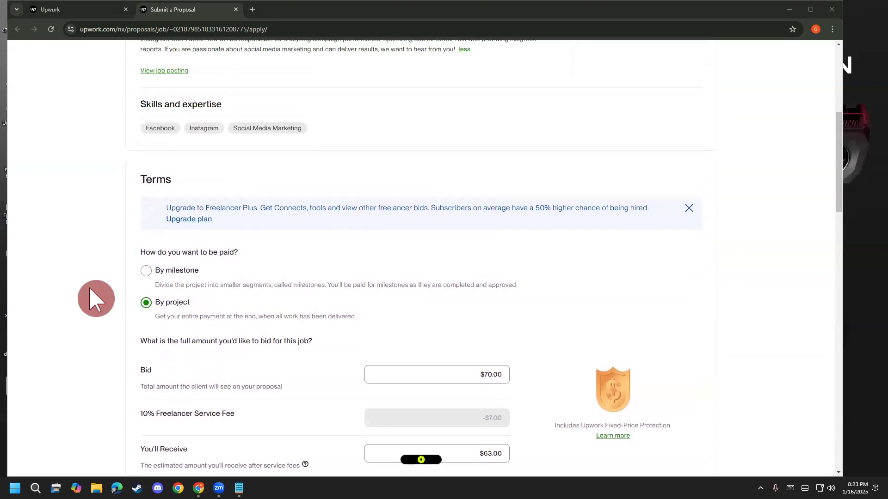
scroll(96, 296, "down", 2)
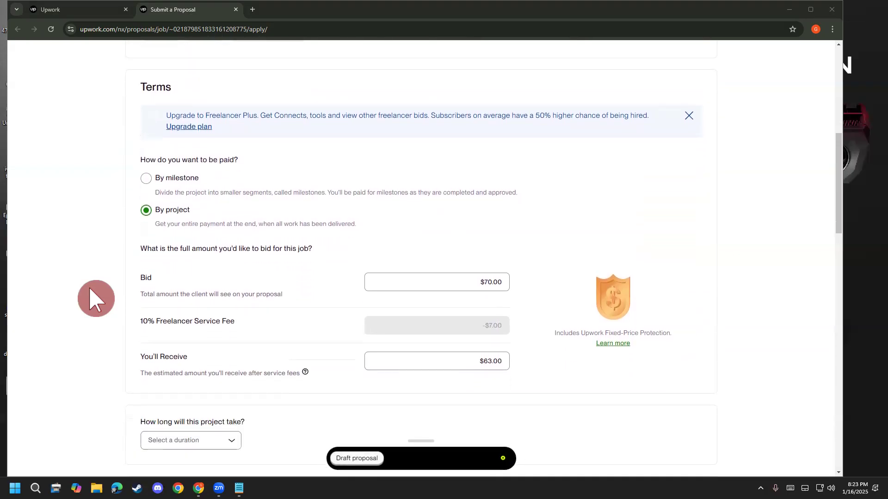
scroll(97, 298, "up", 2)
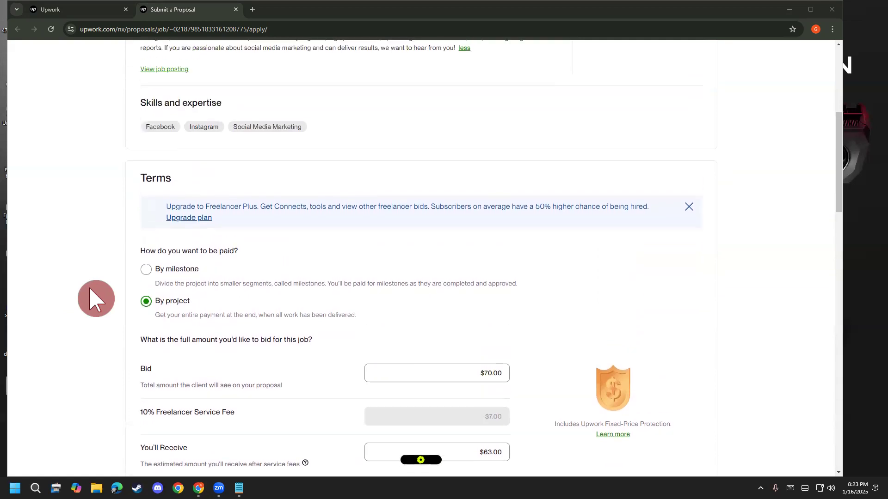
scroll(96, 298, "down", 2)
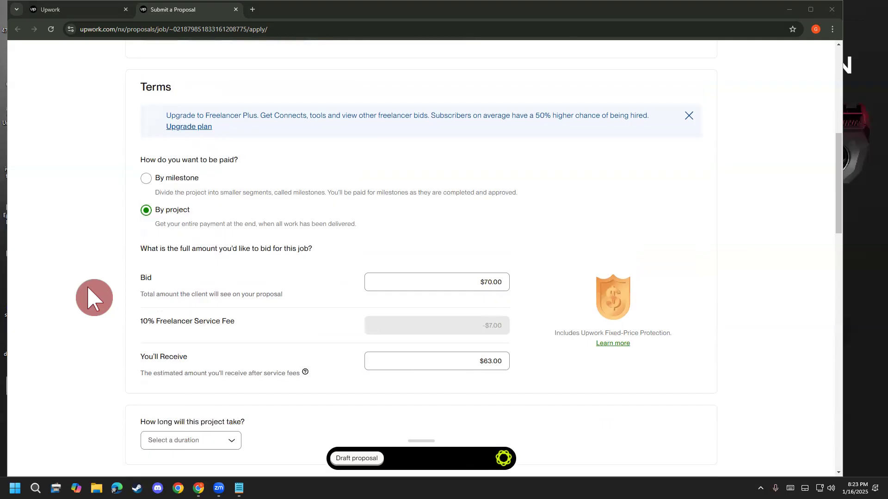
scroll(94, 298, "up", 1)
scroll(94, 298, "down", 1)
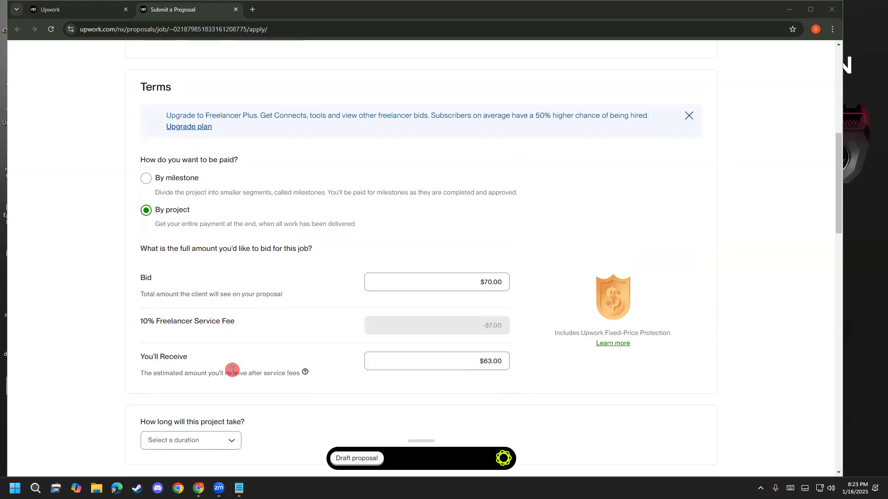
scroll(569, 406, "up", 1)
scroll(553, 404, "up", 3)
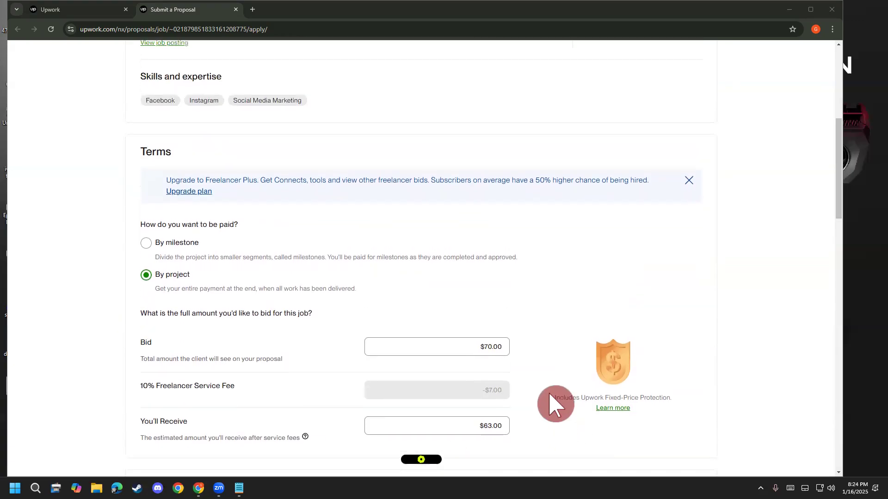
scroll(550, 392, "down", 5)
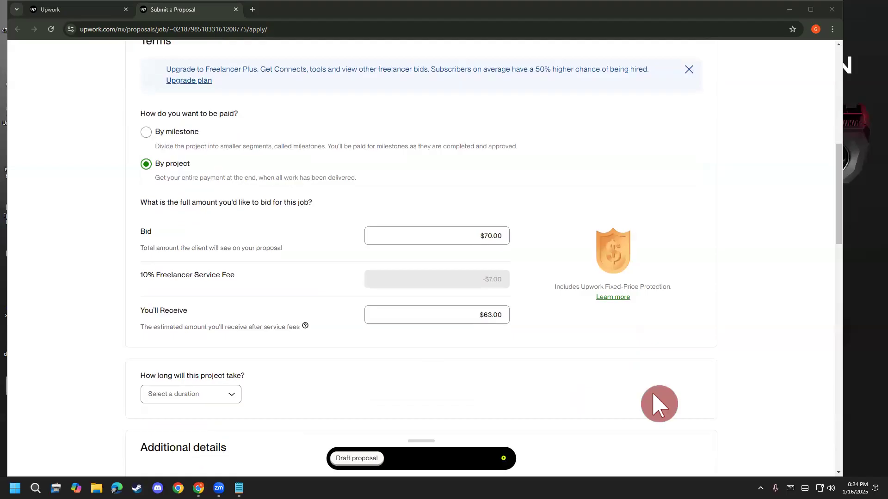
scroll(531, 326, "up", 3)
scroll(509, 319, "up", 1)
scroll(347, 345, "down", 3)
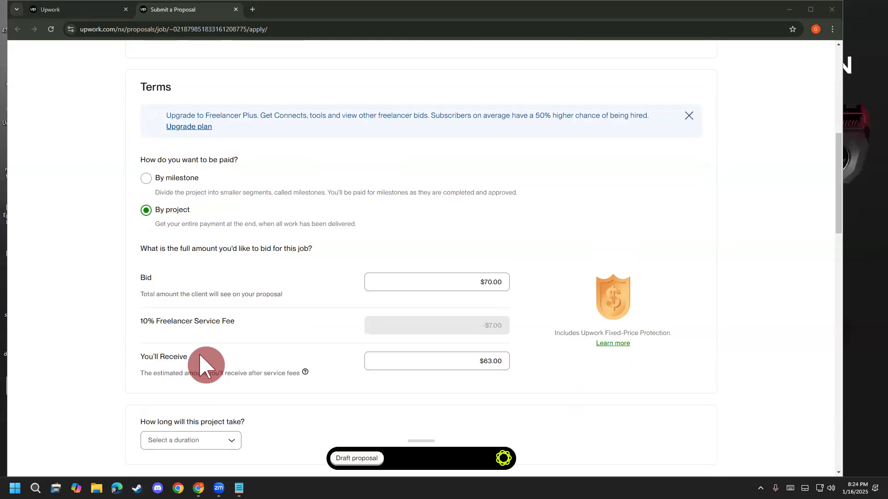
Step: Compare the fixed price in the job details with the proposal's Bid field
scroll(208, 363, "up", 7)
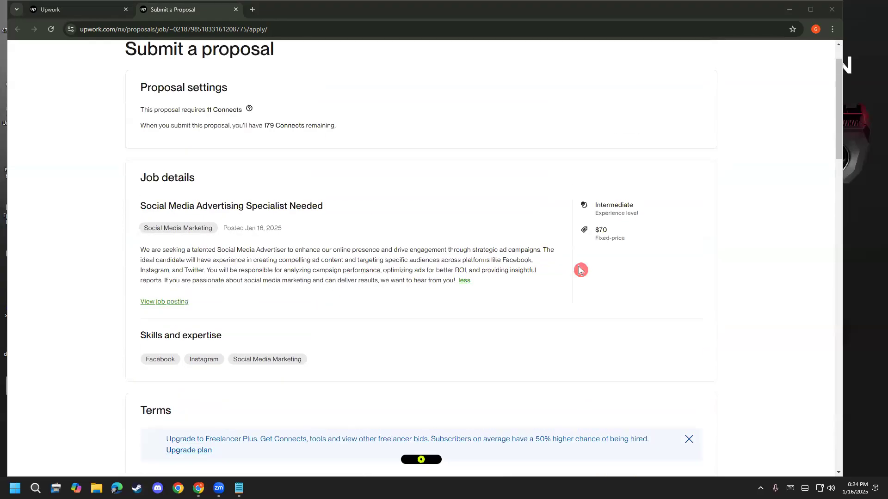
double_click(601, 231)
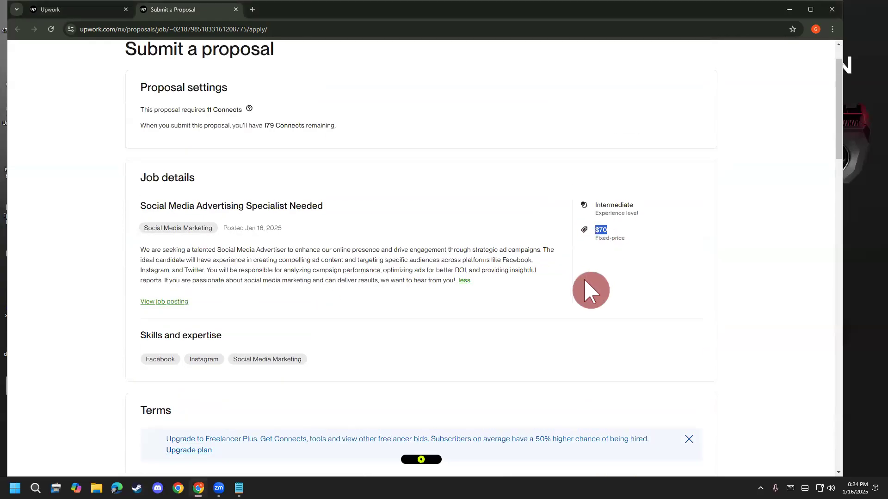
scroll(561, 301, "down", 7)
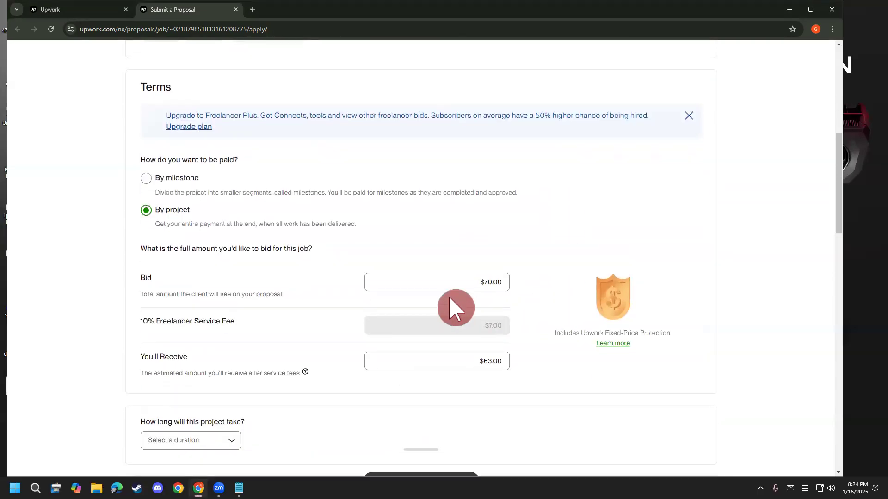
double_click(144, 278)
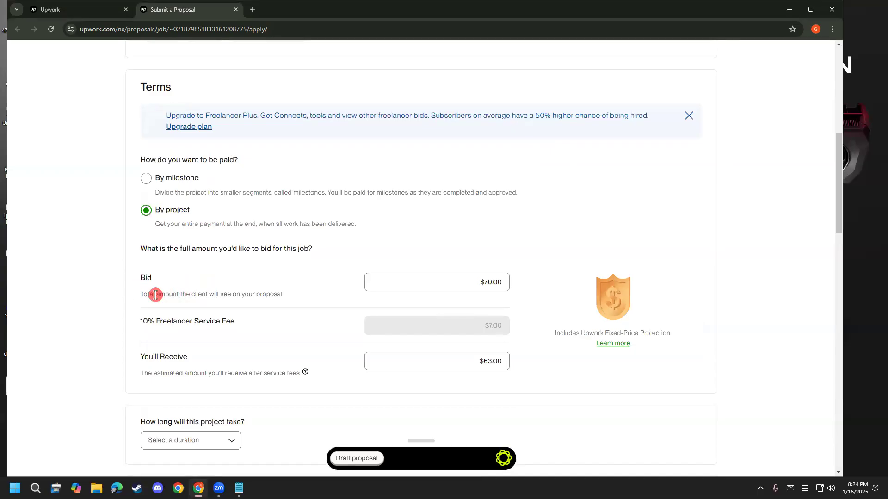
double_click(144, 282)
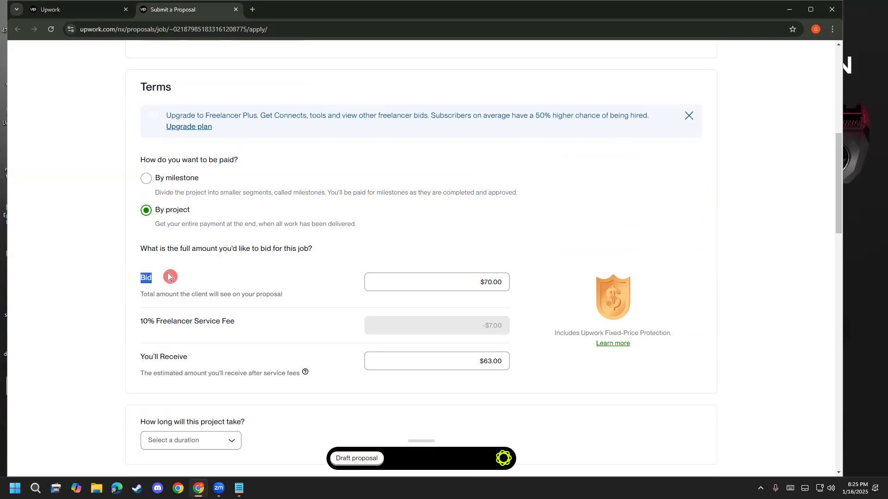
Step: Set the proposal's bid amount to $75
scroll(515, 303, "up", 7)
scroll(545, 321, "down", 10)
left_click(469, 148)
double_click(469, 153)
type("75")
left_click(539, 119)
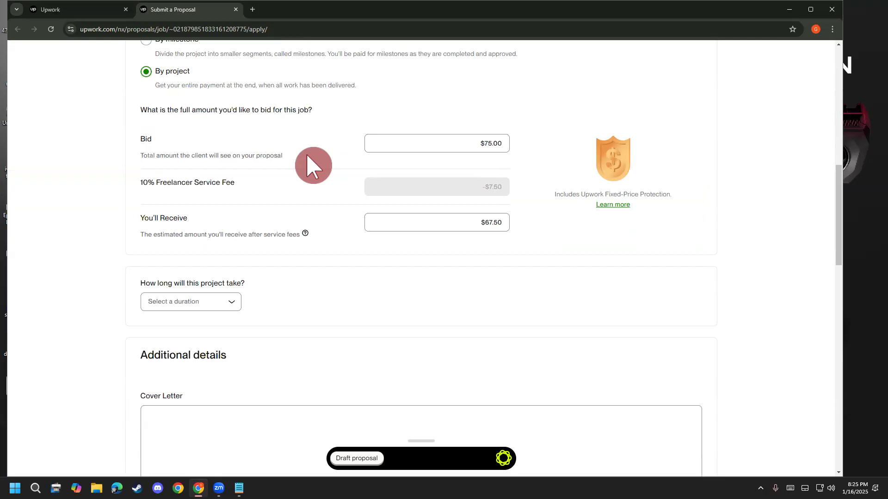
Step: Set the bid amount back to $70, the job's fixed price
left_click(437, 141)
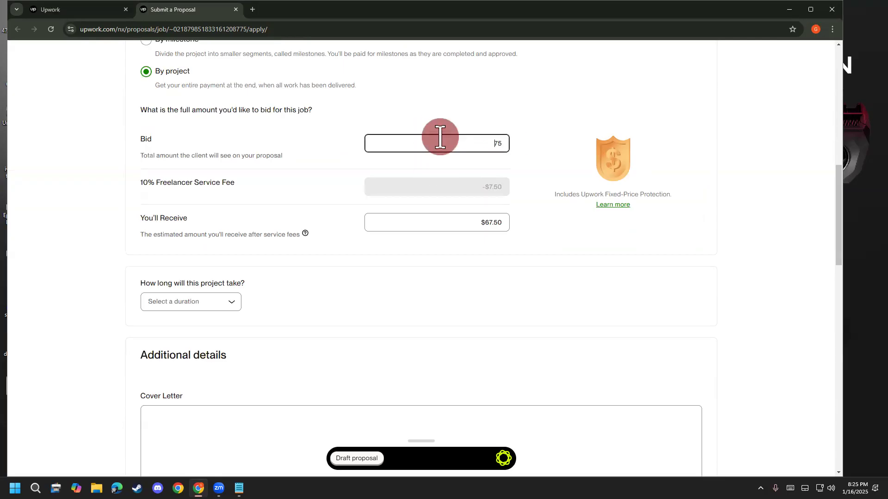
key("BackSpace")
type("70")
scroll(549, 185, "up", 2)
scroll(551, 198, "up", 1)
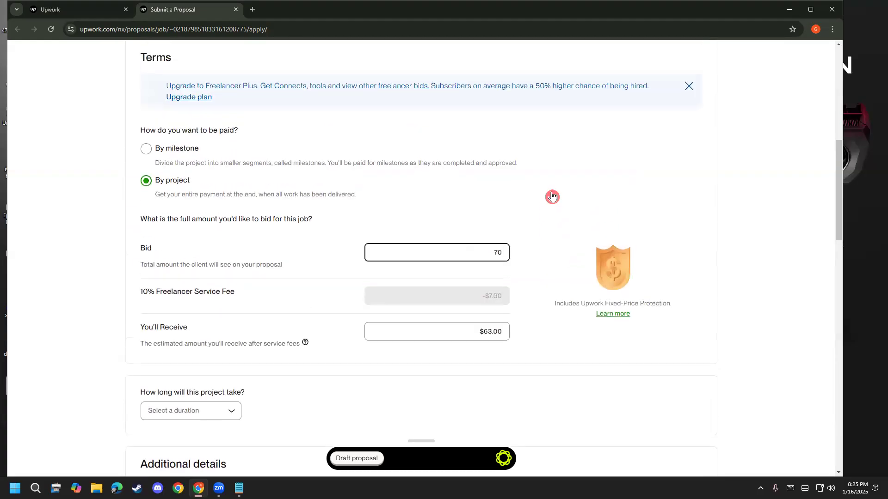
Step: Outline the 10% Freelancer Service Fee line in red, clear the drawing and recheck the fee against the job details
key("ctrl+alt+a")
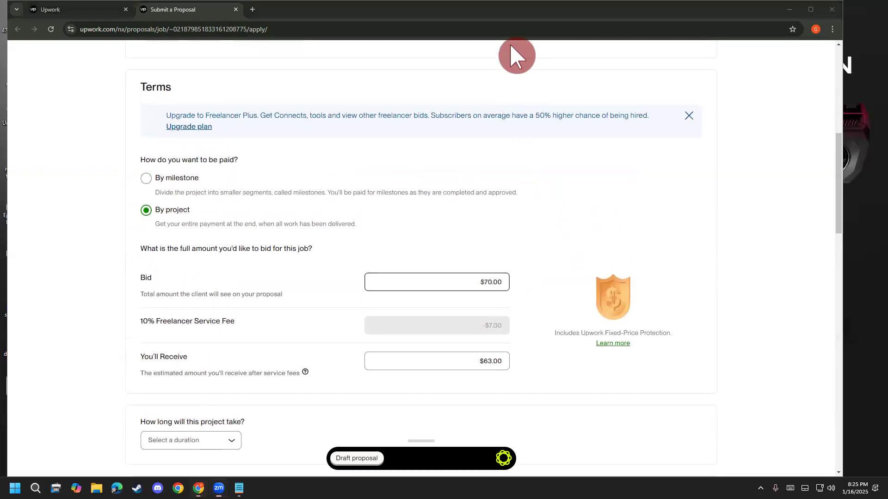
mouse_move(126, 314)
left_mouse_down()
mouse_move(261, 303)
mouse_move(265, 335)
mouse_move(134, 352)
mouse_move(132, 314)
left_mouse_up()
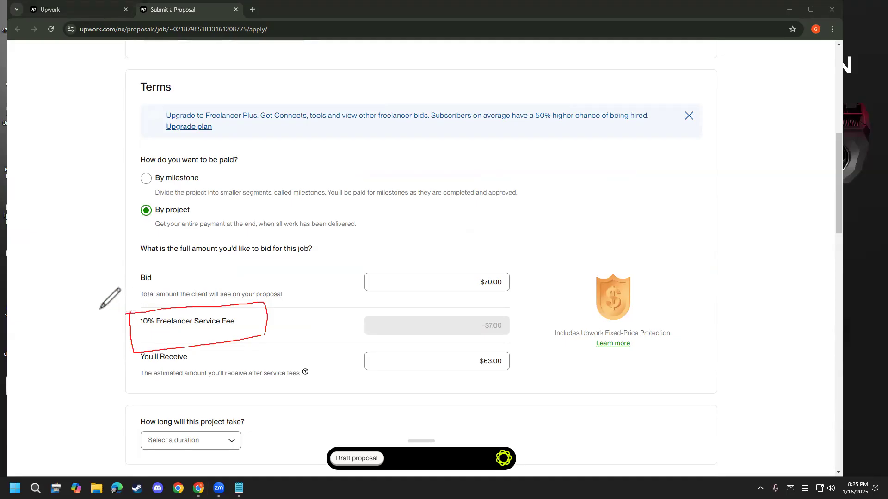
key("Escape")
scroll(243, 228, "up", 8)
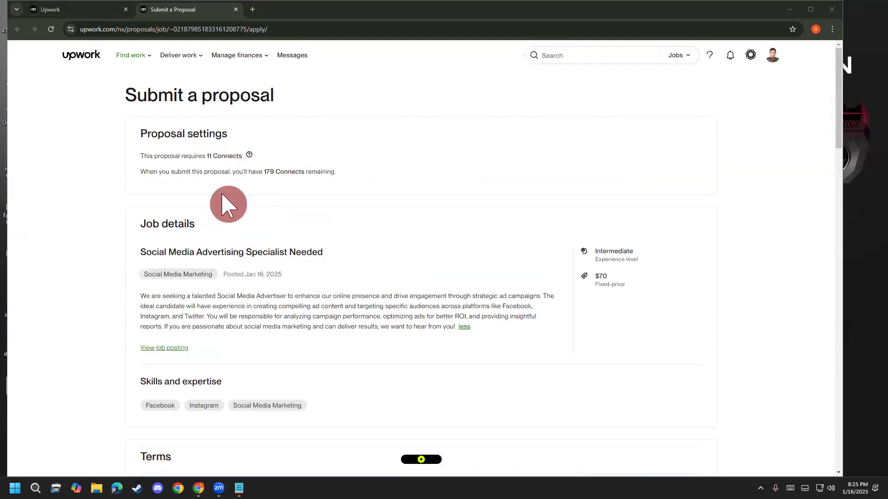
scroll(182, 292, "down", 9)
left_click_drag(124, 288, 237, 277)
left_click(236, 275)
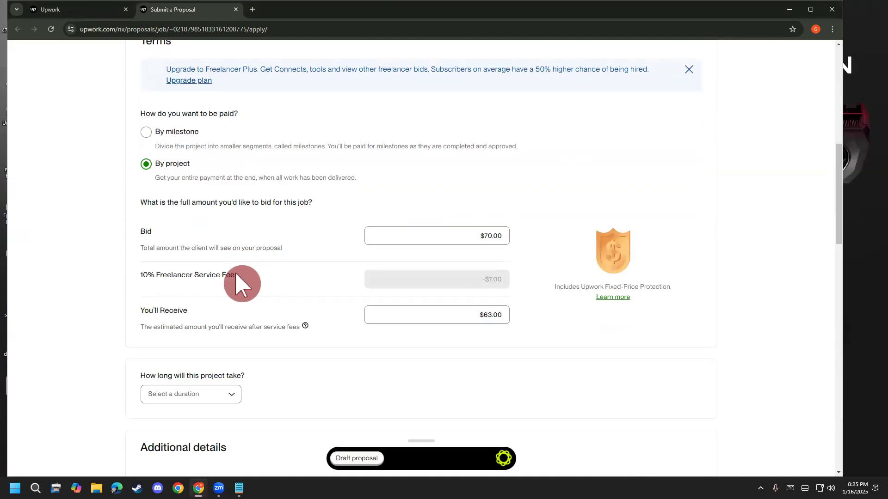
Step: Inspect the Bid and You'll Receive amount fields and how the service fee relates to them
left_click(444, 233)
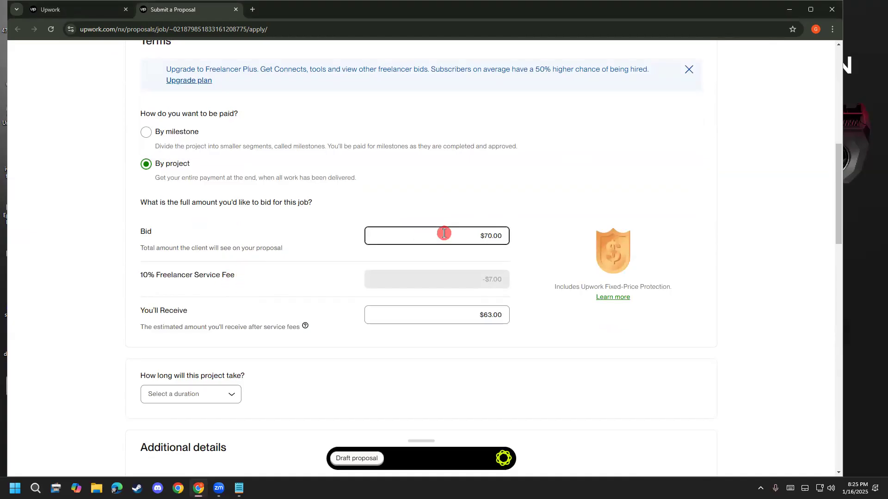
left_click(444, 234)
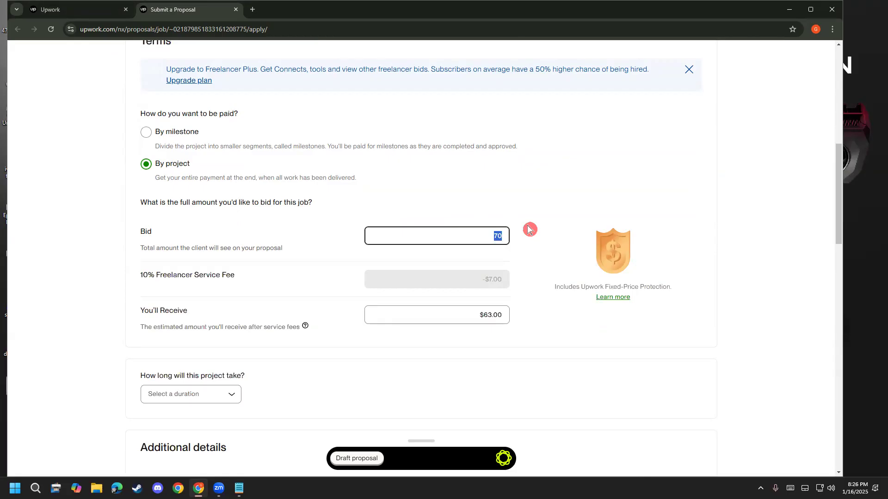
left_click(528, 229)
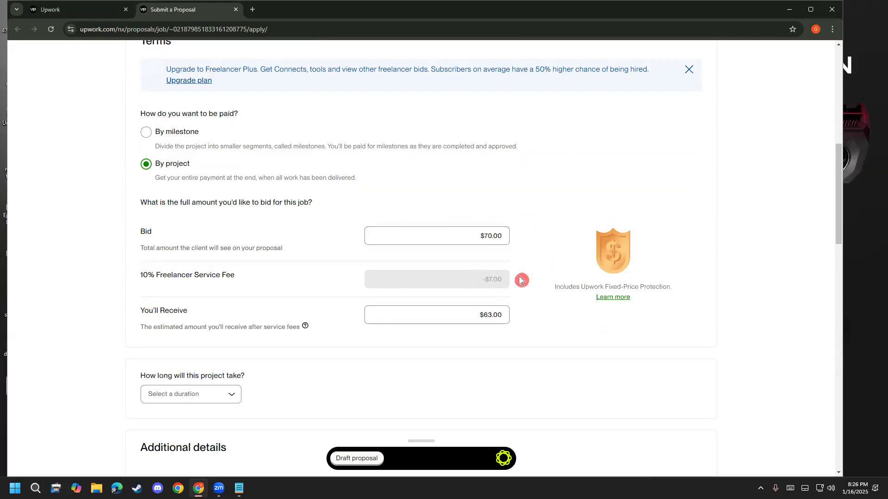
scroll(523, 282, "down", 2)
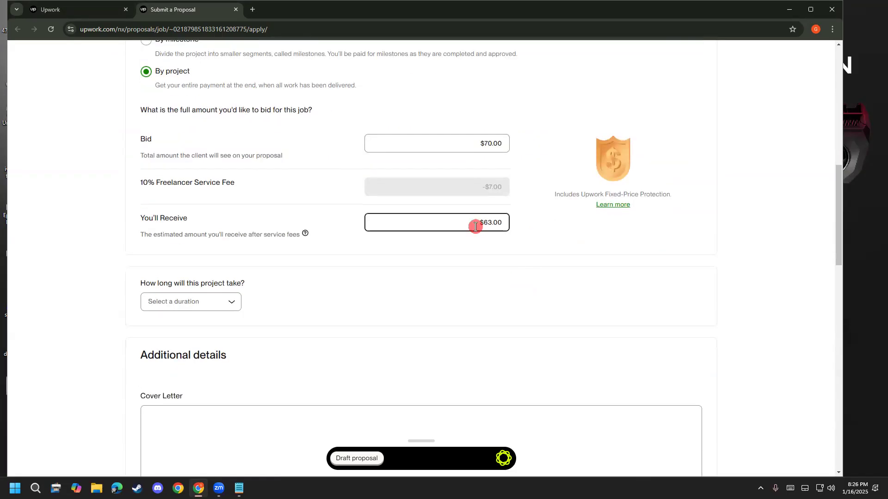
left_click(476, 226)
left_click(522, 230)
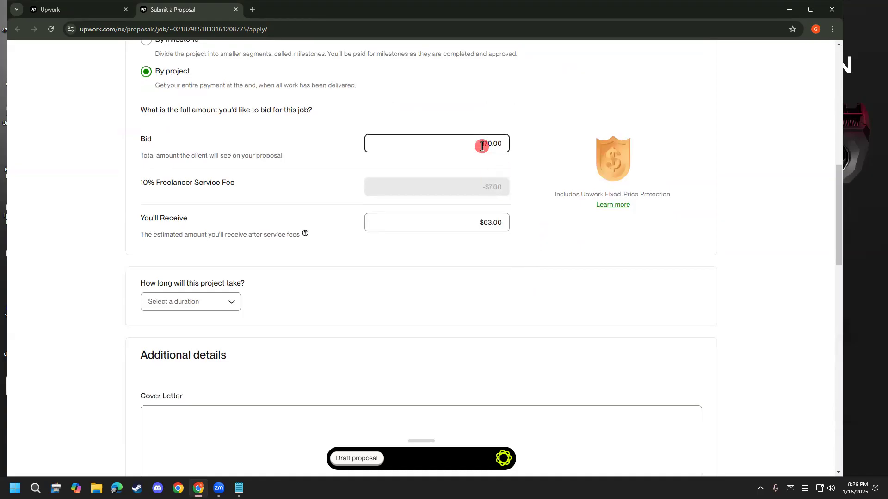
scroll(488, 164, "down", 3)
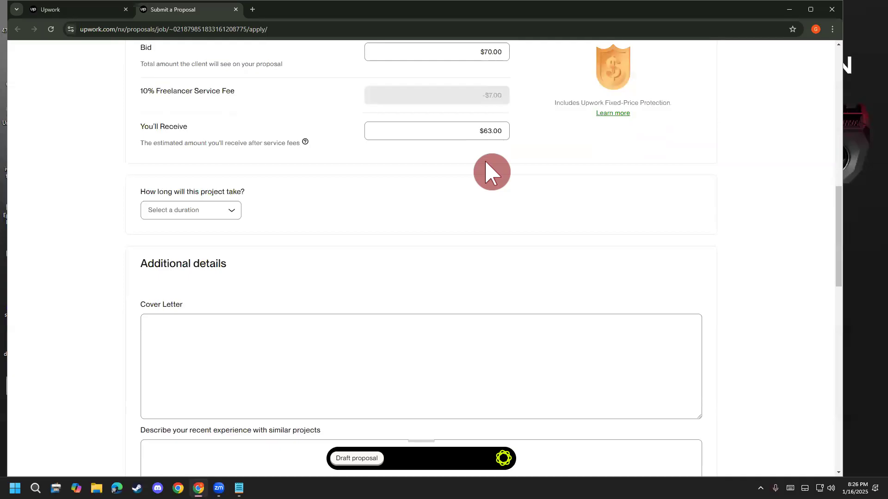
scroll(361, 232, "up", 3)
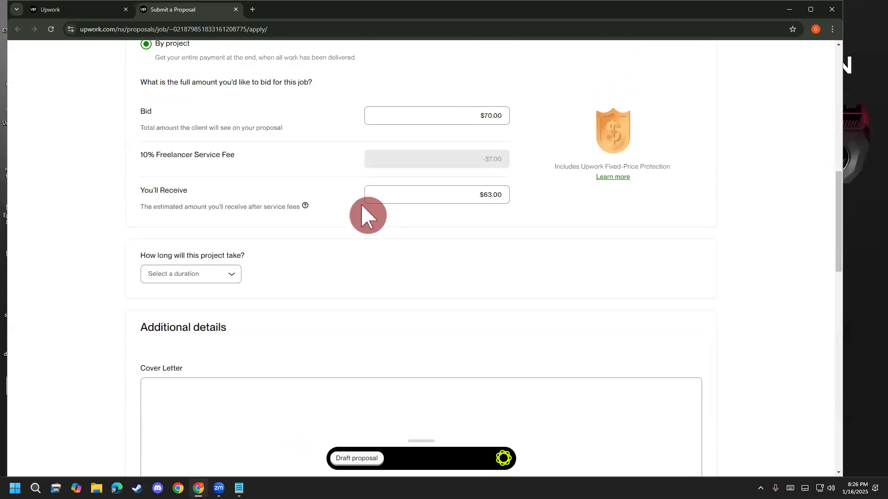
Step: Check the project duration field and handwrite a red note starting with 3, with a downward arrow, beside the fee rows
scroll(366, 214, "down", 2)
left_click(170, 207)
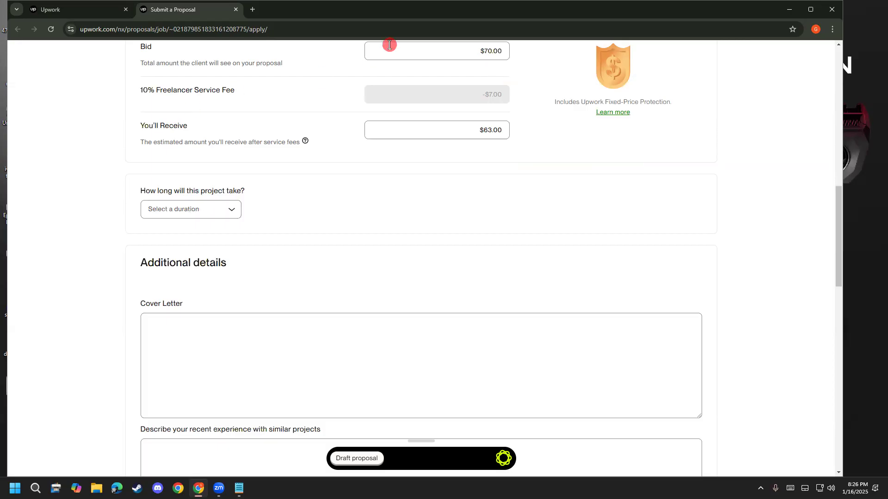
mouse_move(61, 94)
left_mouse_down()
mouse_move(50, 121)
mouse_move(119, 106)
mouse_move(129, 83)
left_mouse_up()
mouse_move(81, 130)
left_mouse_down()
mouse_move(77, 153)
mouse_move(92, 159)
mouse_move(104, 136)
left_mouse_up()
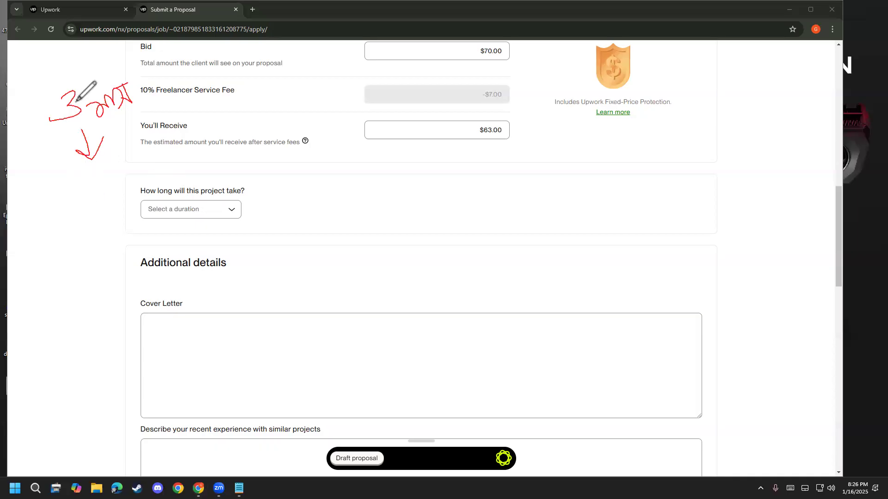
Step: Handwrite red notes starting with 2 and 20$ beside the Bid and fee rows, and clear them
left_click(8, 303)
left_click(61, 301)
mouse_move(55, 77)
left_mouse_down()
mouse_move(73, 102)
mouse_move(106, 61)
mouse_move(112, 78)
mouse_move(118, 59)
mouse_move(122, 84)
mouse_move(129, 61)
mouse_move(140, 78)
mouse_move(136, 46)
left_mouse_up()
mouse_move(60, 138)
left_mouse_down()
mouse_move(81, 155)
mouse_move(107, 142)
mouse_move(95, 124)
mouse_move(114, 111)
mouse_move(129, 138)
mouse_move(123, 102)
mouse_move(141, 154)
left_mouse_up()
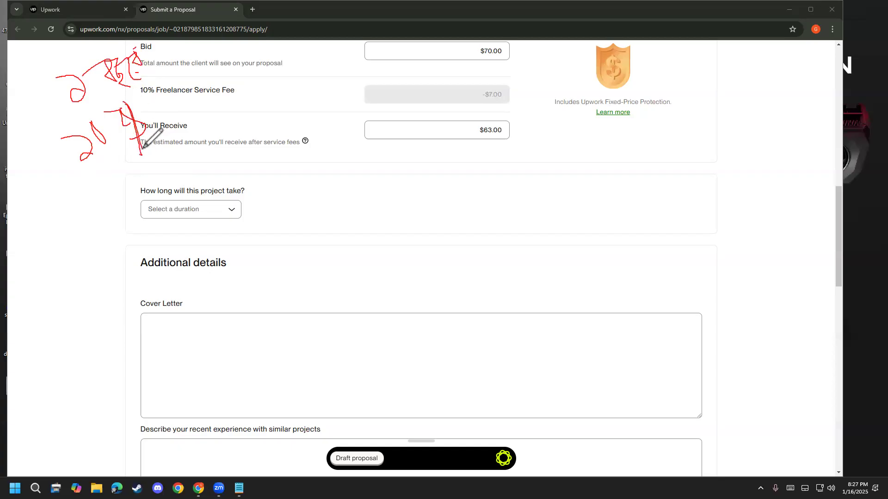
left_click_drag(123, 109, 147, 91)
key("e")
Step: Handwrite a large red 2 with a short note beside the fee rows and an arrow leading down to 20$
mouse_move(52, 92)
left_mouse_down()
mouse_move(74, 141)
mouse_move(90, 126)
left_mouse_up()
mouse_move(100, 85)
left_mouse_down()
mouse_move(132, 105)
mouse_move(126, 76)
mouse_move(141, 102)
mouse_move(163, 106)
left_mouse_up()
mouse_move(132, 75)
left_mouse_down()
mouse_move(171, 102)
mouse_move(159, 64)
mouse_move(167, 83)
mouse_move(154, 86)
left_mouse_up()
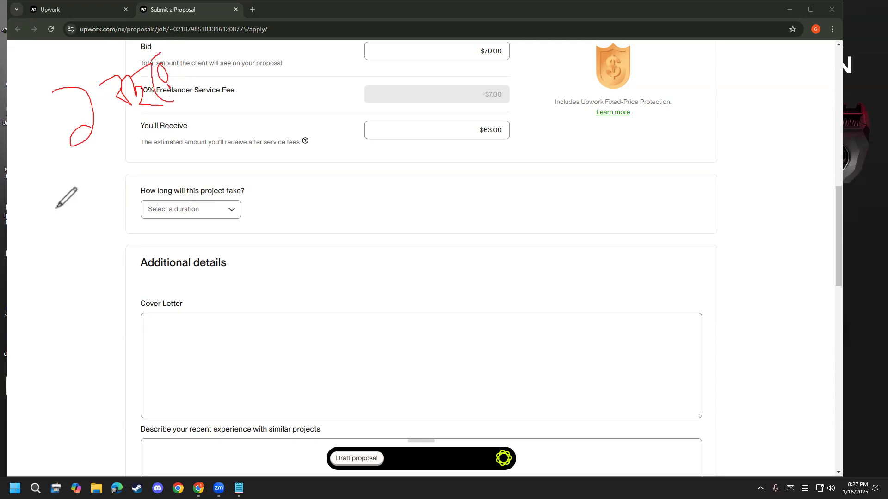
left_click_drag(92, 131, 108, 172)
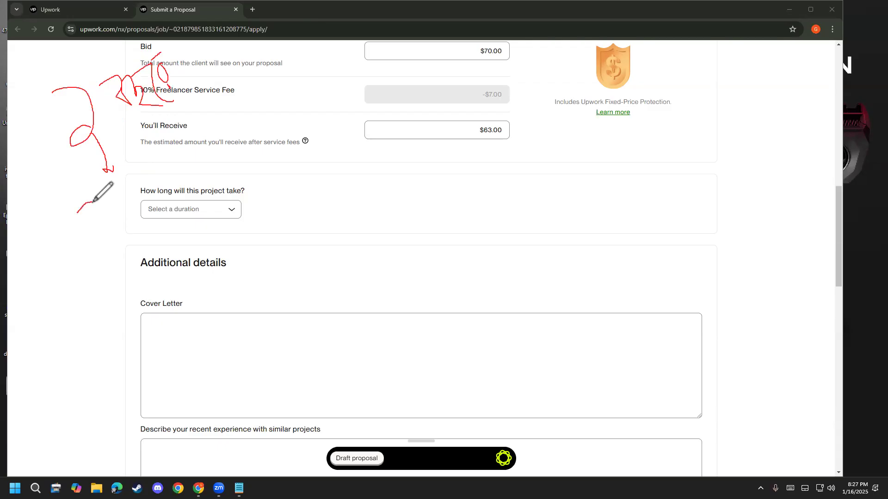
mouse_move(95, 201)
left_mouse_down()
mouse_move(99, 218)
mouse_move(107, 196)
mouse_move(135, 190)
mouse_move(131, 205)
left_mouse_up()
left_click_drag(117, 175, 134, 210)
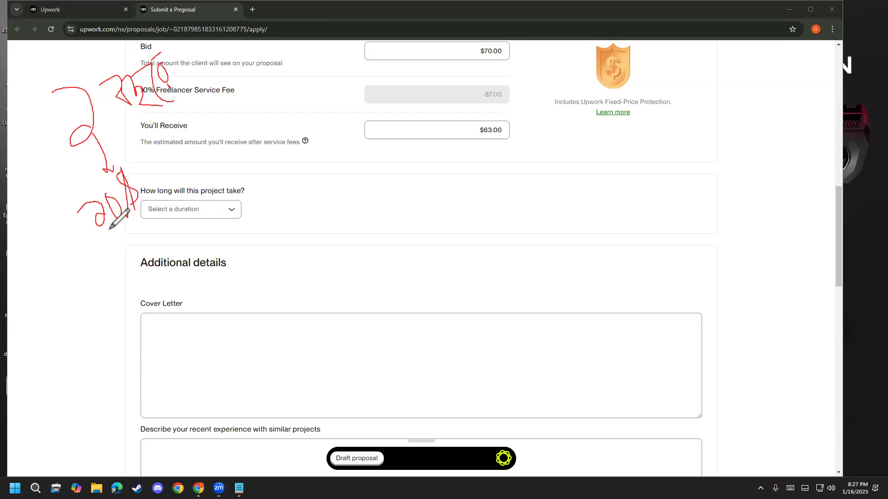
Step: Extend the 20$ note with arrows and handwritten remarks leading to 22$, and circle the 22$ part in red
mouse_move(109, 228)
left_mouse_down()
mouse_move(153, 238)
mouse_move(142, 245)
mouse_move(176, 231)
mouse_move(168, 229)
mouse_move(222, 235)
mouse_move(262, 208)
left_mouse_up()
mouse_move(139, 167)
left_mouse_down()
mouse_move(170, 165)
mouse_move(166, 181)
mouse_move(171, 163)
mouse_move(199, 154)
mouse_move(192, 147)
mouse_move(211, 162)
left_mouse_up()
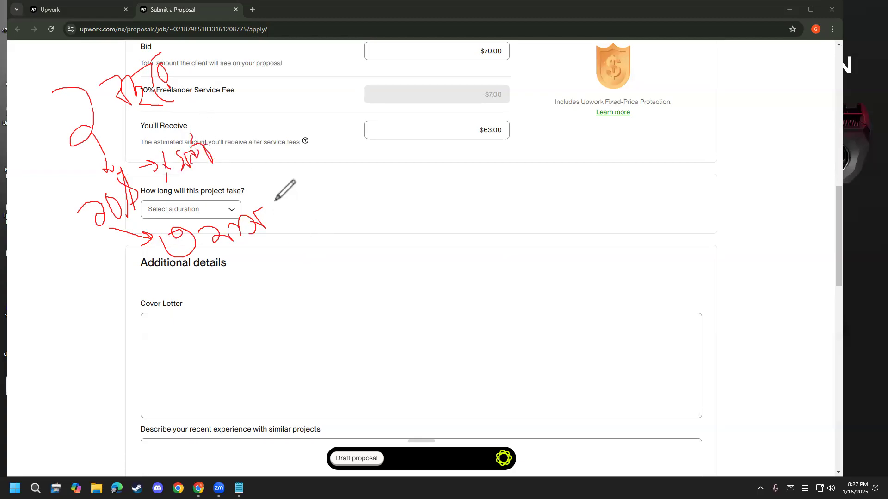
mouse_move(274, 215)
left_mouse_down()
mouse_move(298, 207)
mouse_move(304, 217)
mouse_move(332, 190)
mouse_move(327, 208)
left_mouse_up()
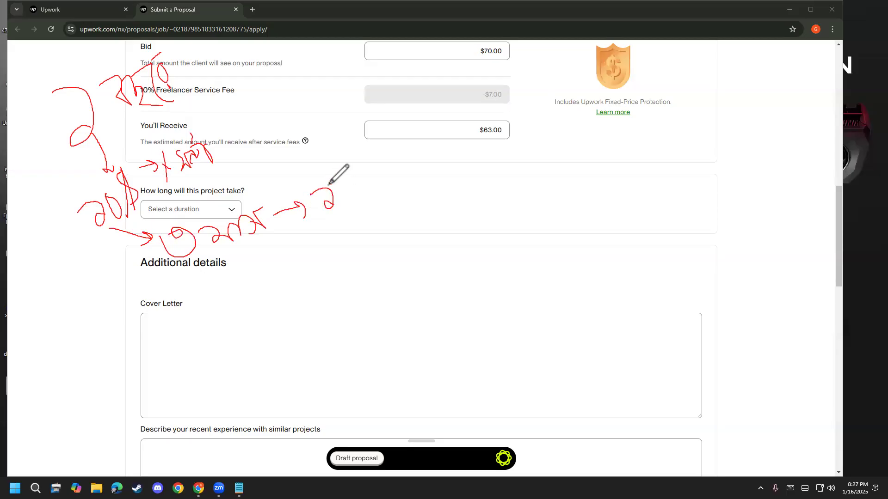
mouse_move(324, 182)
left_mouse_down()
mouse_move(343, 201)
mouse_move(371, 175)
mouse_move(357, 166)
mouse_move(368, 196)
mouse_move(389, 169)
left_mouse_up()
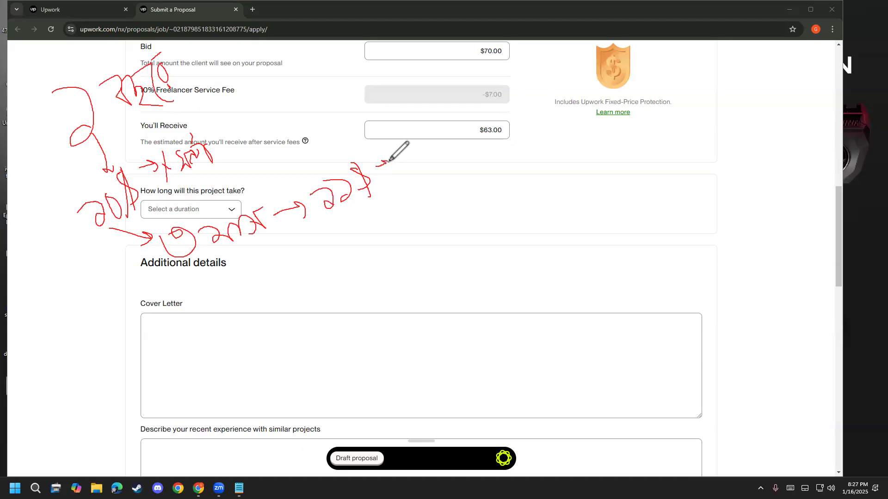
mouse_move(401, 150)
left_mouse_down()
mouse_move(409, 172)
mouse_move(426, 149)
mouse_move(437, 177)
mouse_move(428, 149)
mouse_move(454, 170)
left_mouse_up()
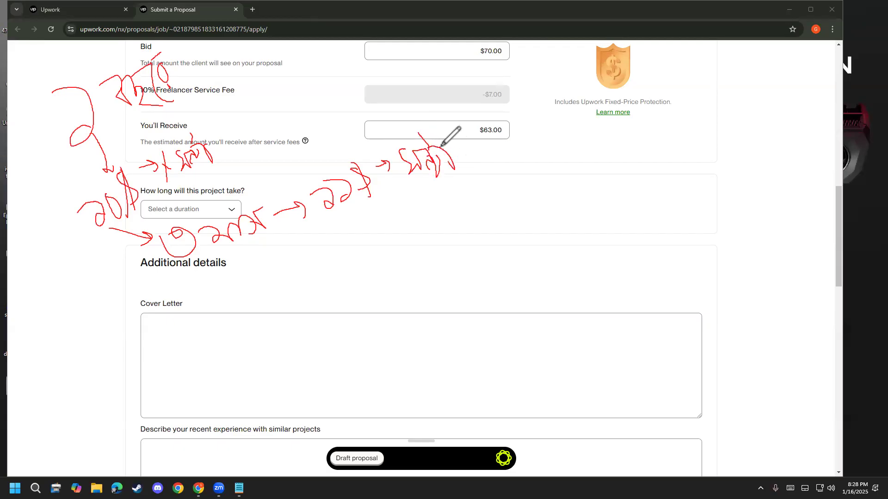
mouse_move(477, 112)
left_mouse_down()
mouse_move(303, 183)
mouse_move(439, 197)
mouse_move(460, 113)
left_mouse_up()
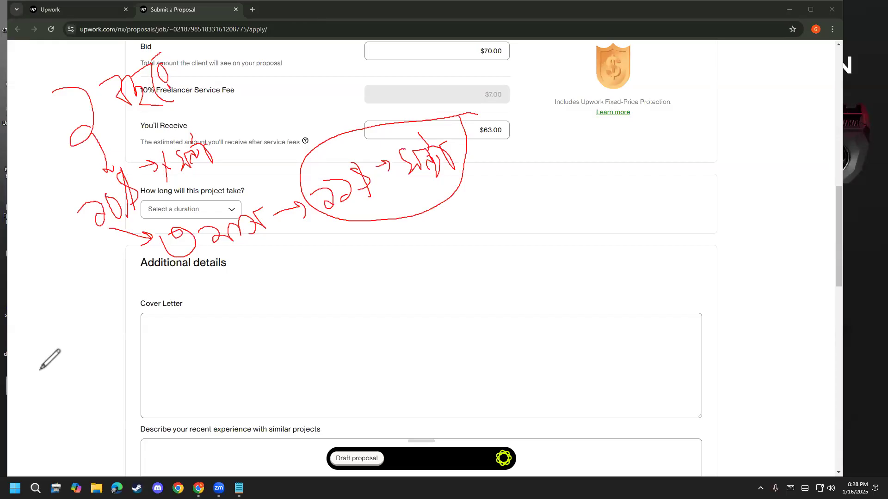
Step: Clear the red drawing and set the project duration to 3 to 6 months
left_click(198, 212)
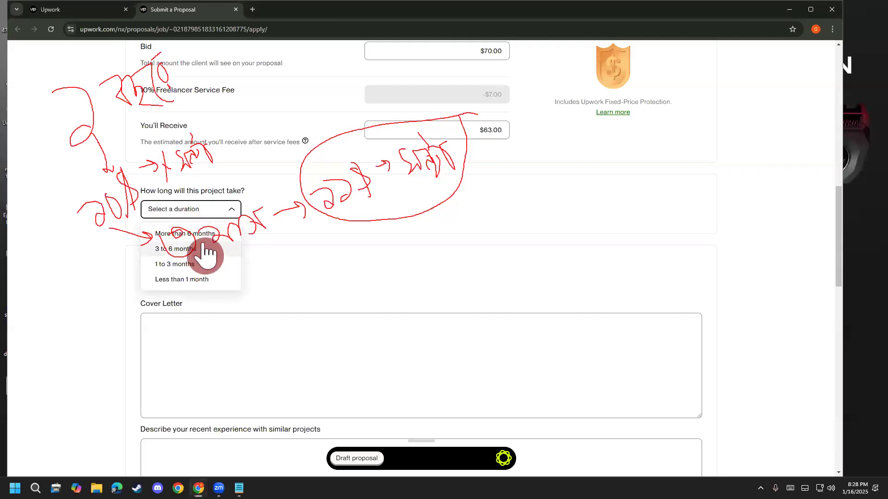
left_click(622, 62)
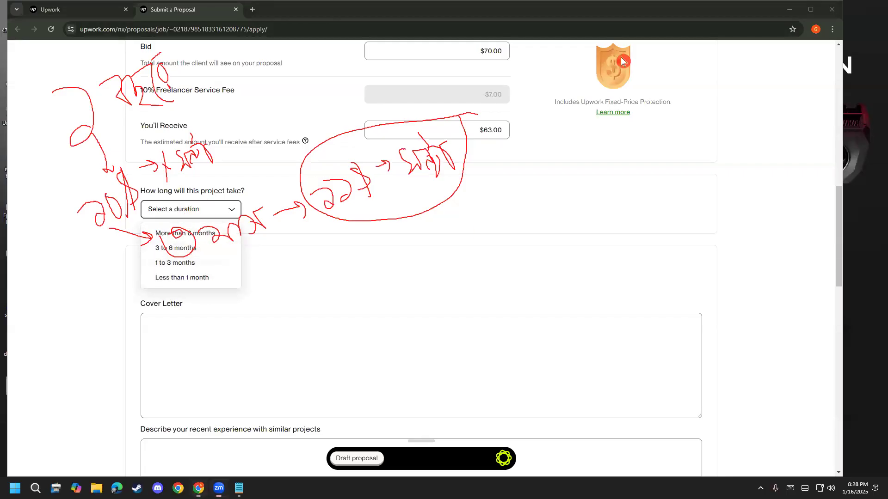
left_click(33, 301)
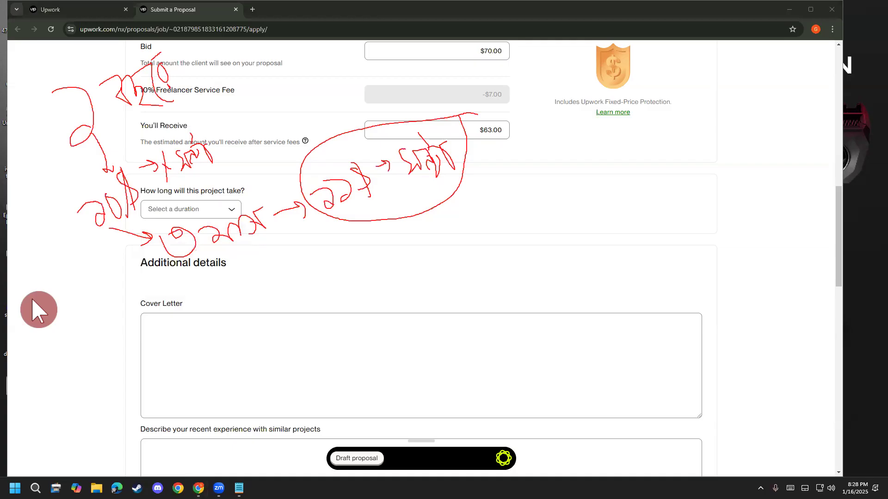
left_click(178, 214)
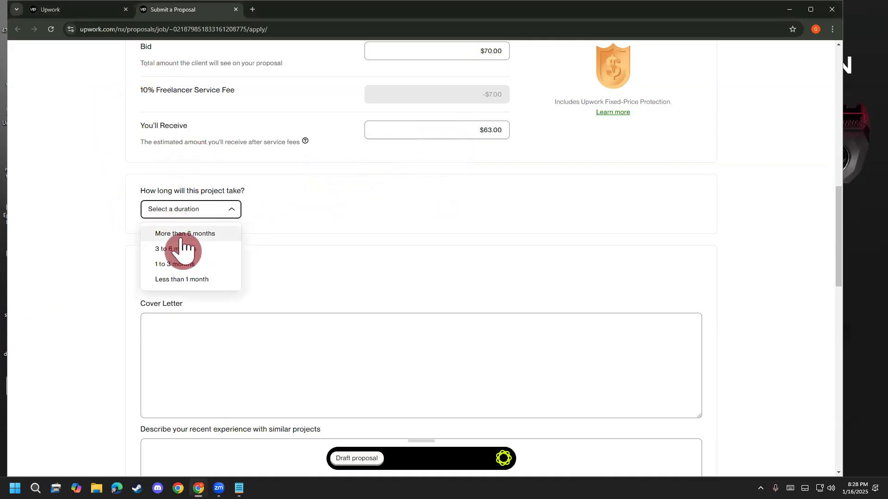
left_click(185, 252)
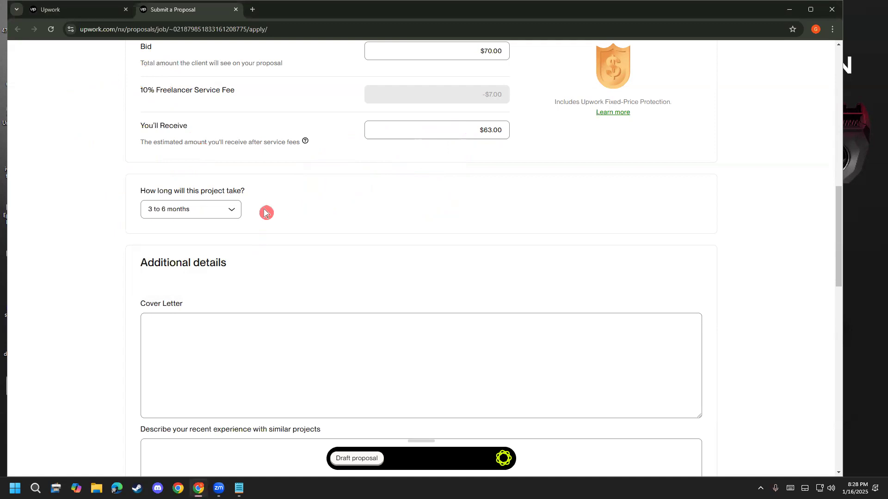
Step: Try More than 6 months as the project duration and return it to 3 to 6 months
left_click(228, 209)
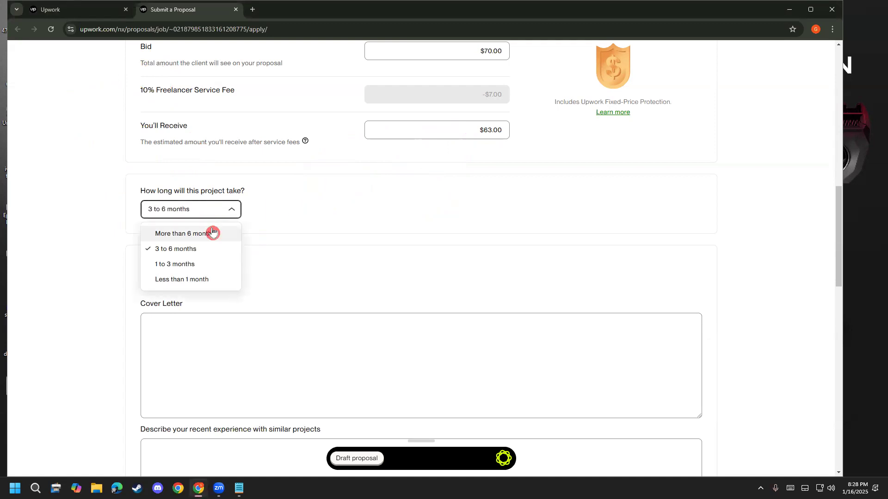
left_click(212, 233)
left_click(213, 215)
left_click(204, 249)
left_click(203, 218)
left_click(199, 249)
Step: Draw a red box beside the project duration field and handwrite 10%, 20% and 30% inside it
key("ctrl+alt+g")
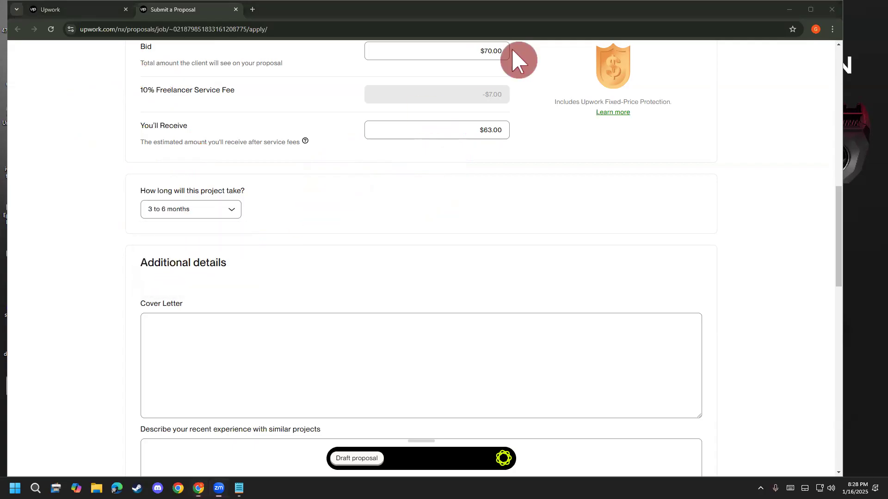
mouse_move(280, 184)
left_mouse_down()
mouse_move(281, 222)
mouse_move(368, 235)
left_mouse_up()
mouse_move(433, 239)
left_mouse_down()
mouse_move(569, 235)
mouse_move(573, 193)
mouse_move(523, 170)
mouse_move(280, 171)
mouse_move(312, 190)
mouse_move(326, 190)
mouse_move(333, 175)
mouse_move(329, 191)
mouse_move(344, 192)
mouse_move(317, 222)
mouse_move(339, 213)
mouse_move(339, 227)
mouse_move(347, 217)
mouse_move(362, 227)
left_mouse_up()
mouse_move(399, 184)
left_mouse_down()
mouse_move(404, 203)
mouse_move(425, 182)
mouse_move(456, 185)
mouse_move(450, 190)
mouse_move(457, 181)
mouse_move(460, 193)
left_mouse_up()
left_click(444, 187)
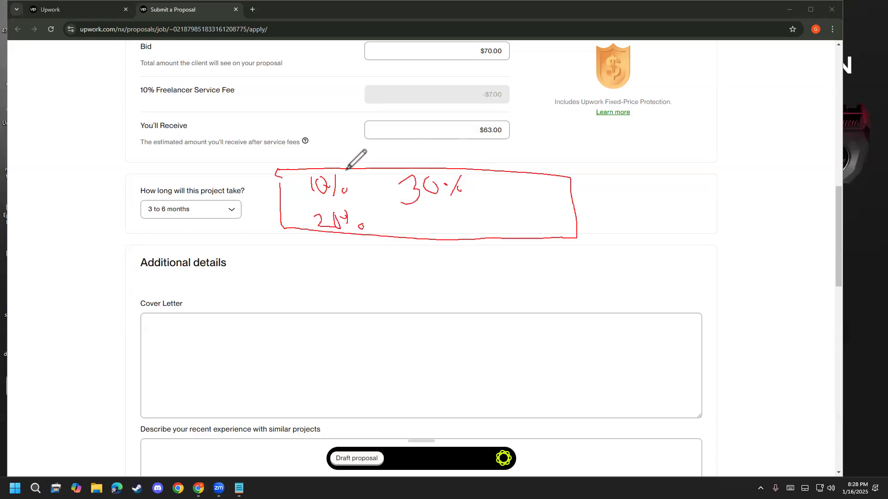
Step: Label the handwritten percentages 3M, 6M and 1y in red, and clear the drawing
left_click_drag(342, 158, 391, 163)
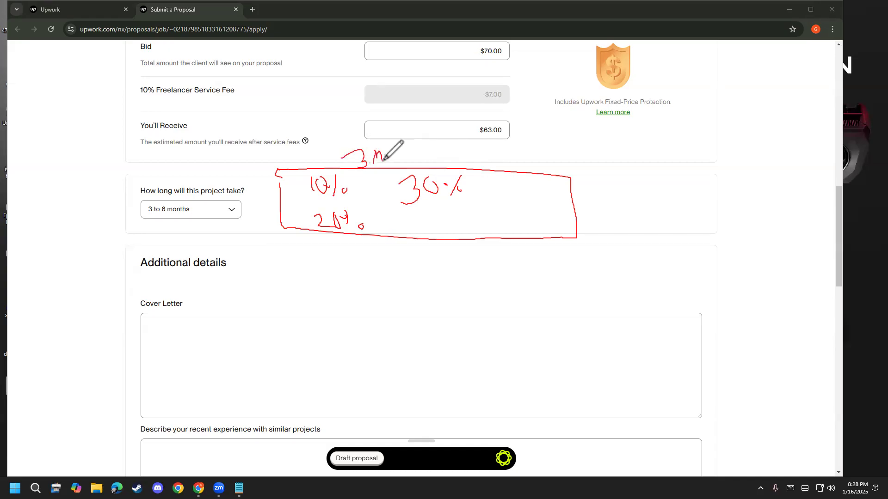
left_click(366, 216)
mouse_move(375, 216)
left_mouse_down()
mouse_move(390, 204)
mouse_move(396, 210)
left_mouse_up()
left_click_drag(456, 155, 476, 169)
left_click_drag(484, 157, 473, 177)
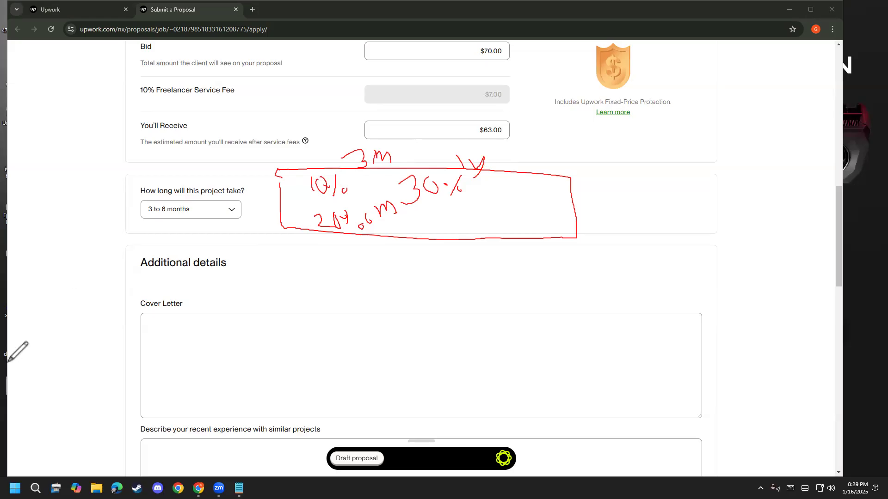
left_click(55, 298)
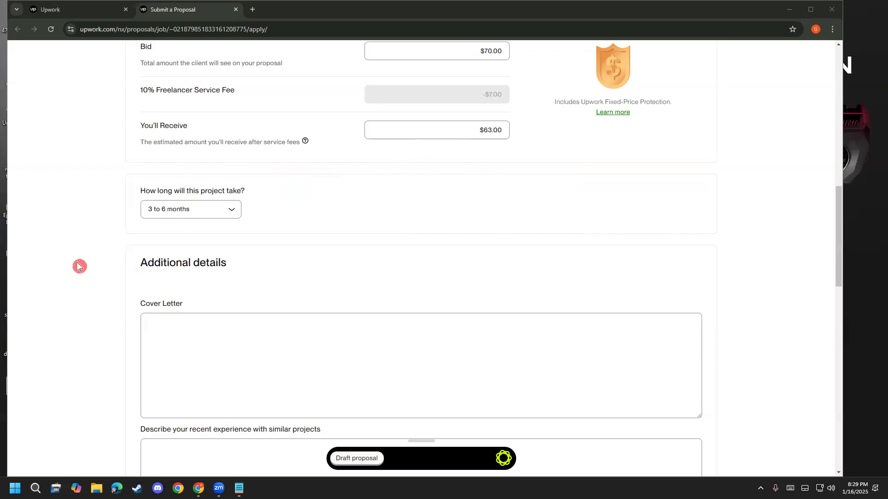
Step: Examine the Additional details section with its Cover Letter field and the client's questions below it
scroll(134, 199, "down", 2)
scroll(91, 254, "up", 6)
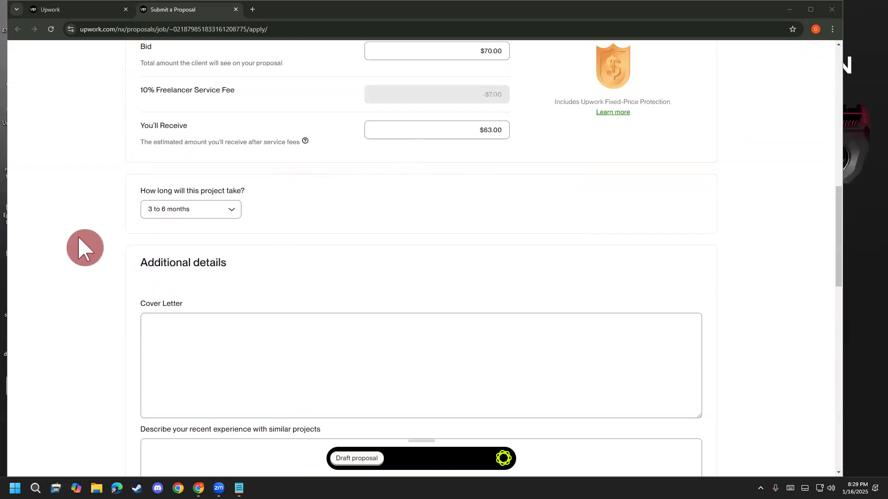
scroll(278, 204, "down", 8)
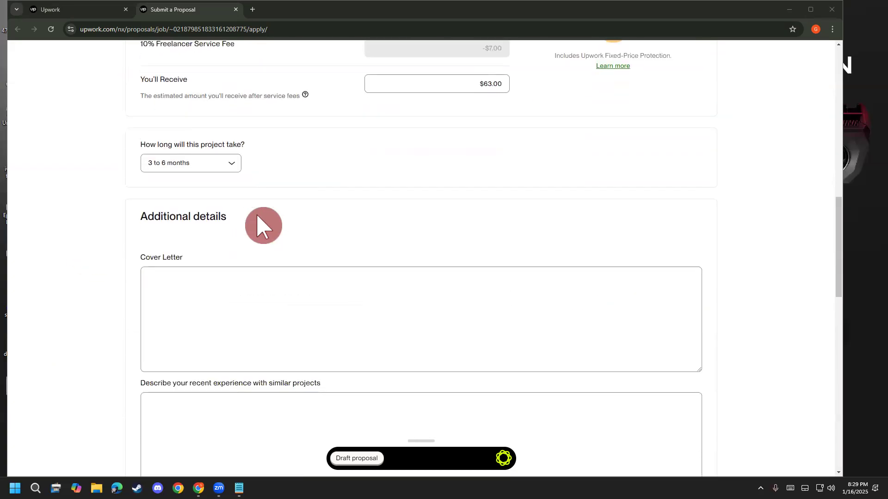
left_click(169, 185)
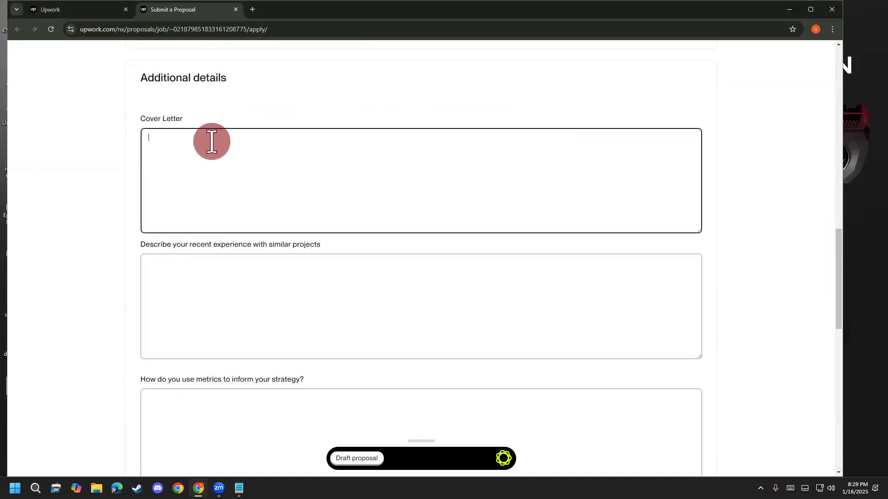
scroll(211, 142, "down", 2)
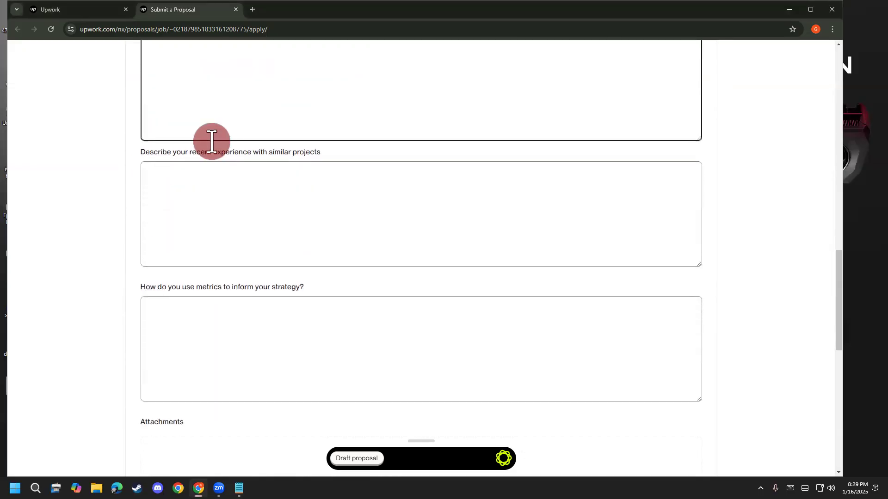
scroll(387, 67, "up", 3)
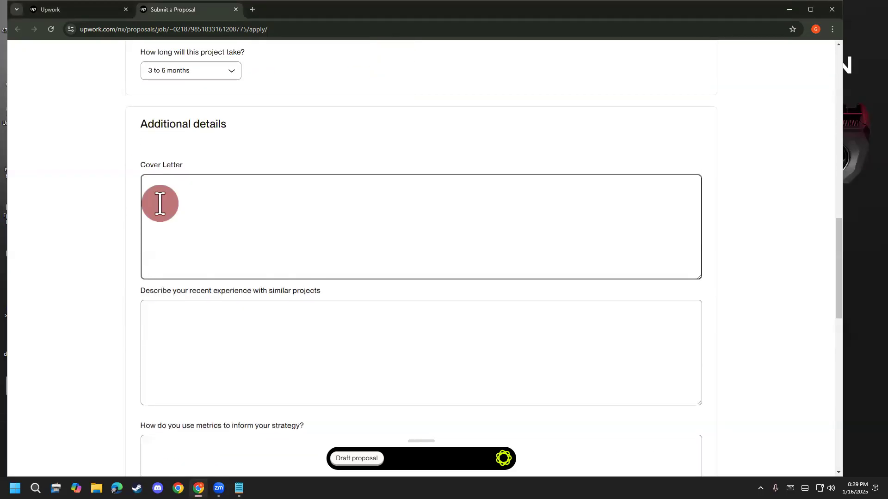
scroll(155, 231, "down", 3)
scroll(172, 249, "up", 2)
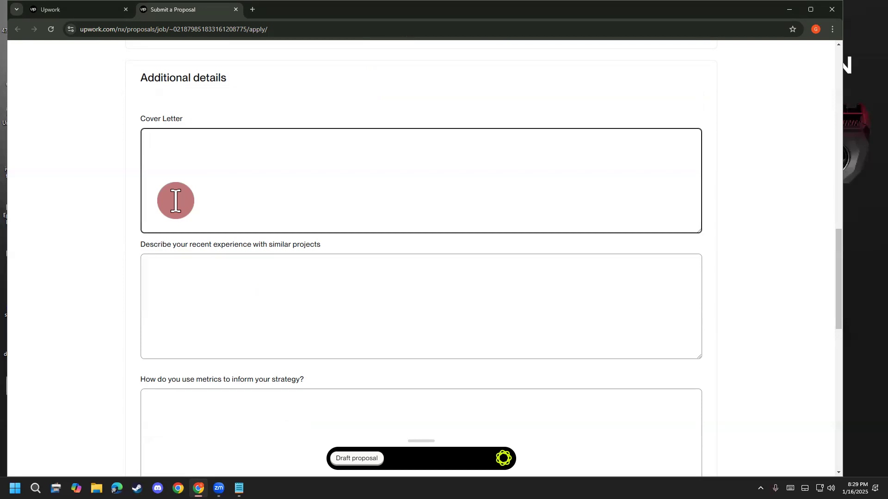
Step: Check the recent-experience and metrics-strategy question fields and whether they may be left empty
left_click(216, 301)
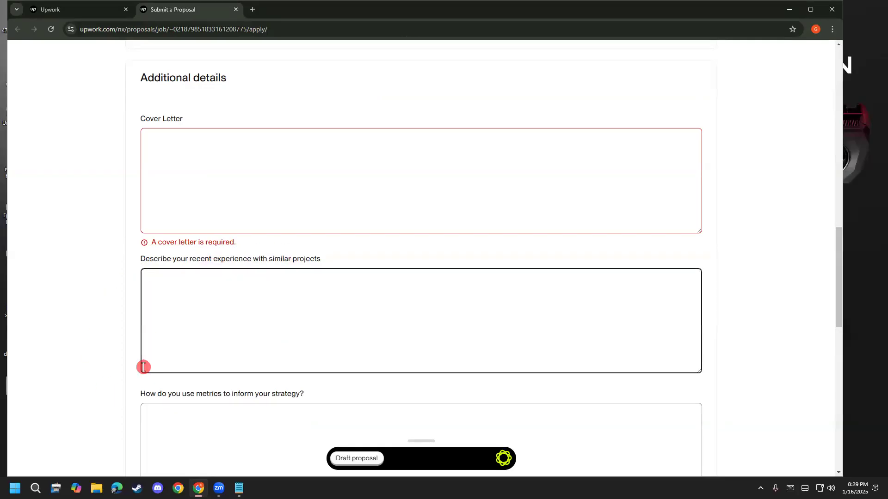
scroll(179, 333, "down", 1)
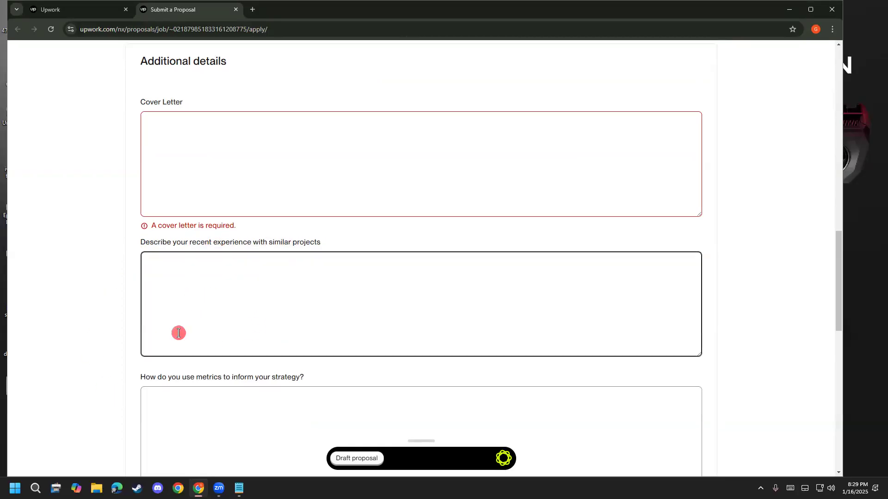
scroll(179, 333, "down", 3)
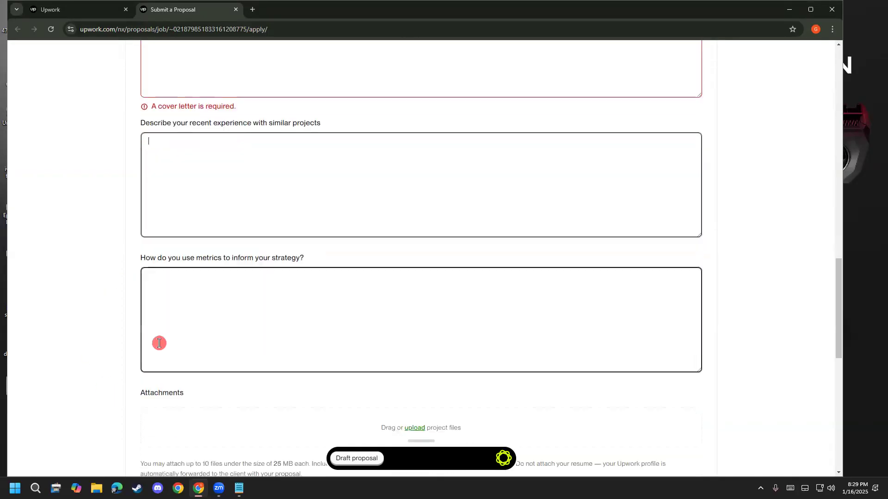
left_click(144, 263)
left_click_drag(216, 249, 172, 264)
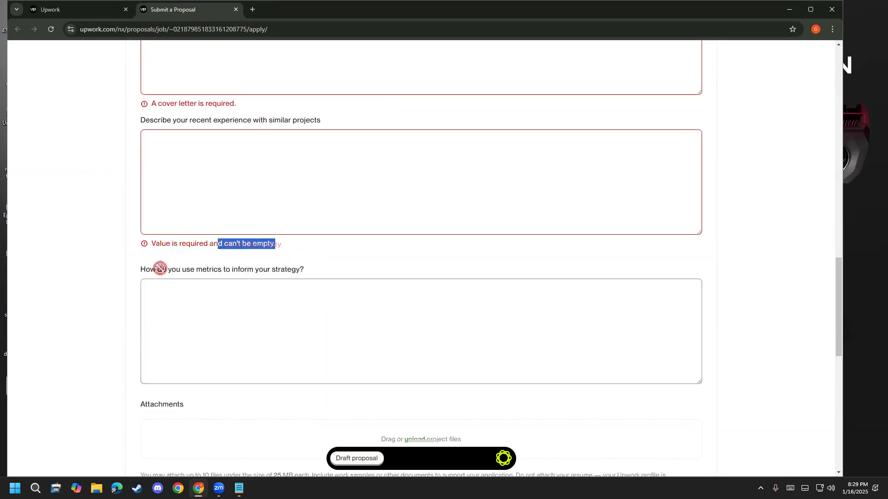
left_click(216, 270)
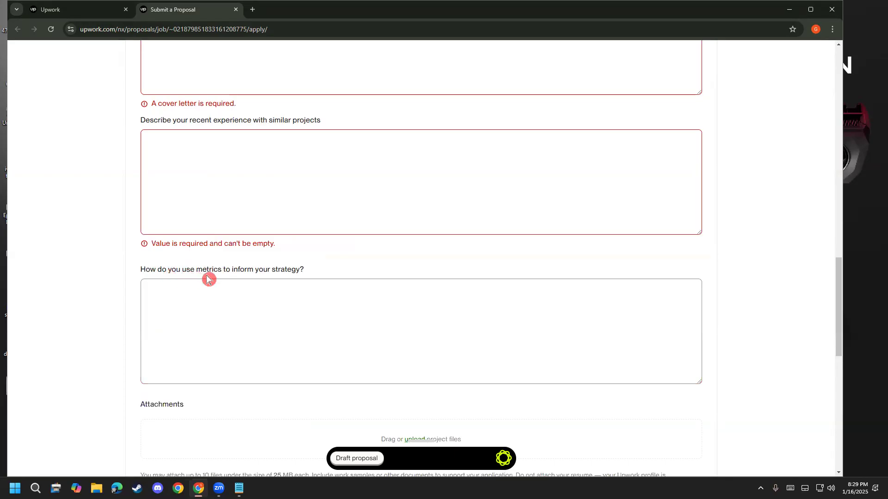
left_click(324, 280)
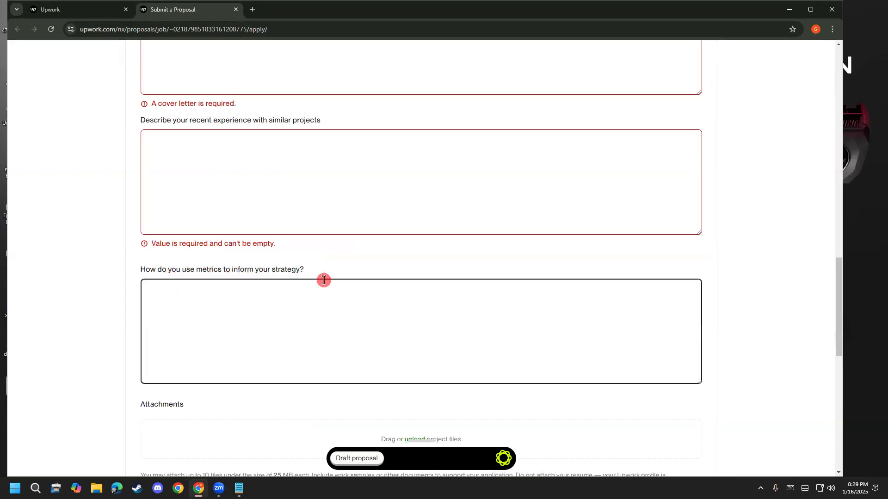
Step: Draw a red box in the metrics-strategy field, linked by a long line to handwriting with an upward arrow in the recent-experience field
left_click(407, 82)
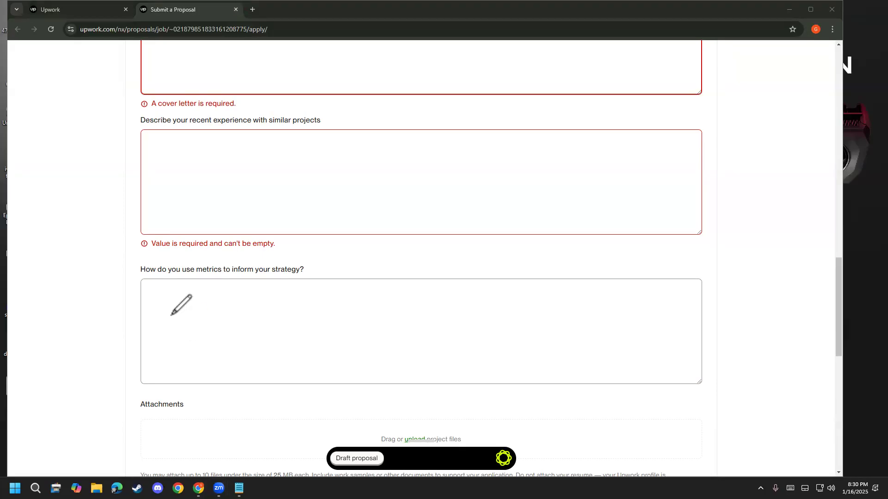
mouse_move(148, 313)
left_mouse_down()
mouse_move(277, 281)
mouse_move(382, 233)
left_mouse_up()
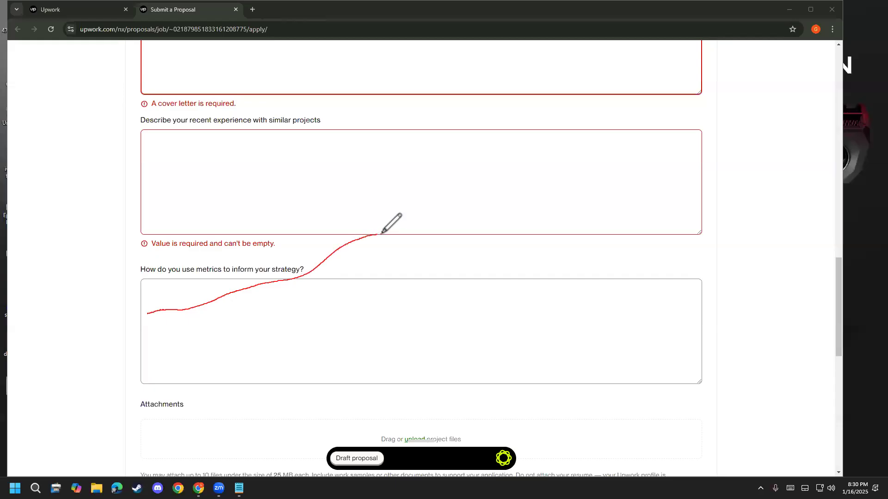
mouse_move(325, 227)
left_mouse_down()
mouse_move(348, 231)
mouse_move(342, 227)
mouse_move(382, 201)
left_mouse_up()
mouse_move(132, 305)
left_mouse_down()
mouse_move(130, 322)
mouse_move(165, 324)
mouse_move(131, 304)
left_mouse_up()
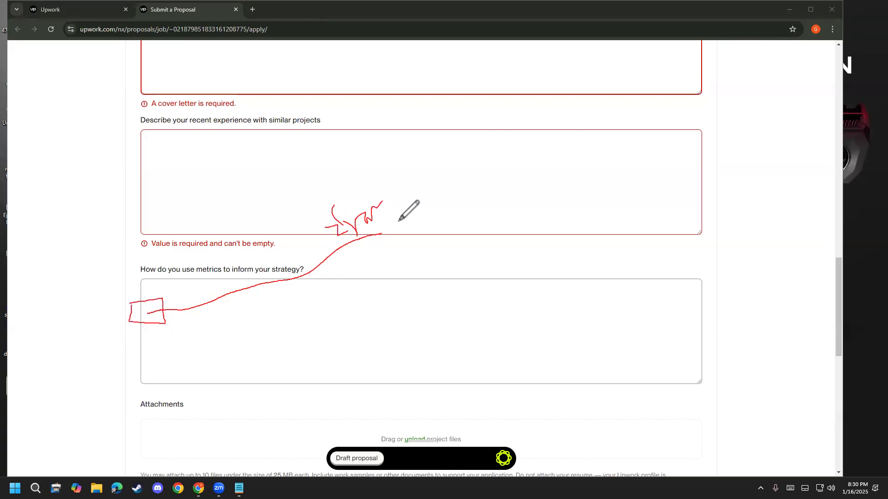
left_click_drag(359, 208, 387, 177)
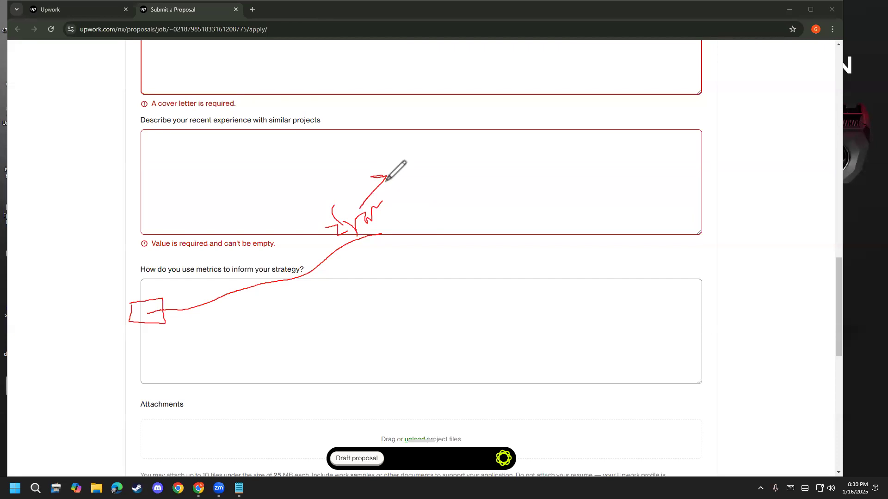
Step: Draw a second red box with a wavy line across the metrics-strategy field, plus a small page sketch with handwriting beneath it
mouse_move(137, 344)
left_mouse_down()
mouse_move(131, 359)
mouse_move(180, 333)
mouse_move(123, 336)
left_mouse_up()
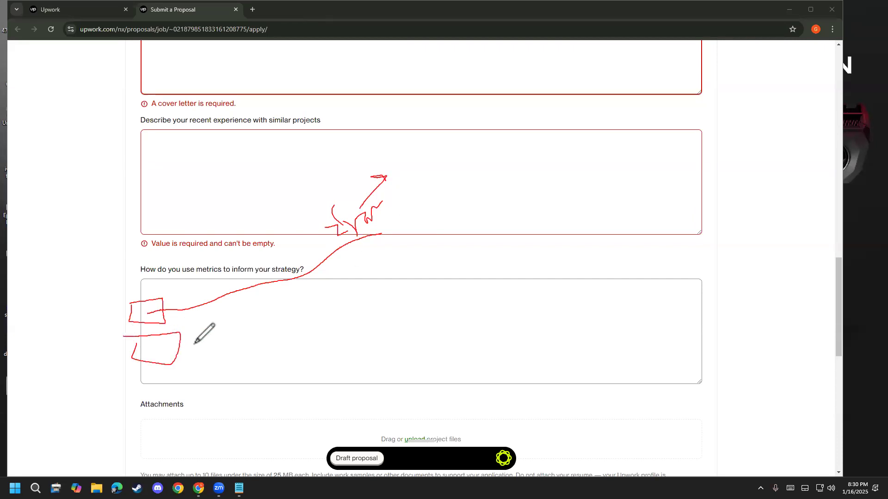
mouse_move(185, 346)
left_mouse_down()
mouse_move(309, 331)
mouse_move(359, 342)
mouse_move(461, 335)
left_mouse_up()
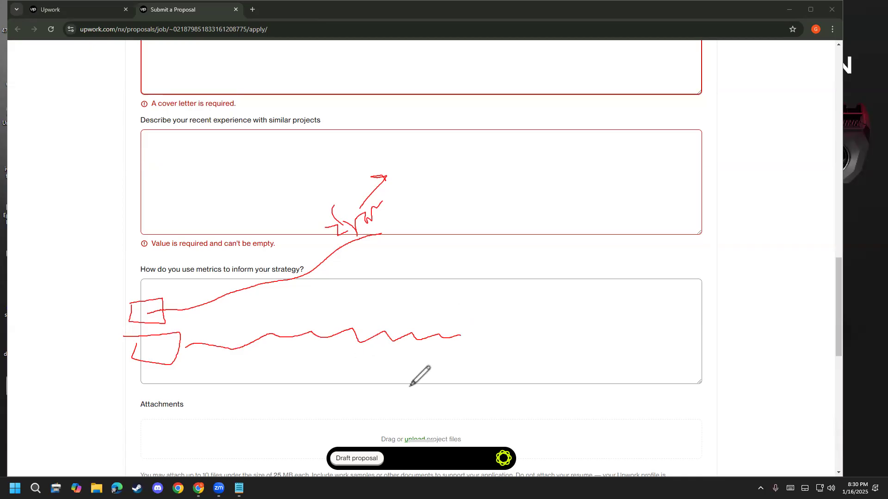
mouse_move(410, 303)
left_mouse_down()
mouse_move(420, 313)
mouse_move(407, 268)
mouse_move(422, 301)
mouse_move(438, 285)
left_mouse_up()
mouse_move(396, 237)
left_mouse_down()
mouse_move(441, 266)
mouse_move(397, 232)
mouse_move(425, 241)
mouse_move(496, 206)
left_mouse_up()
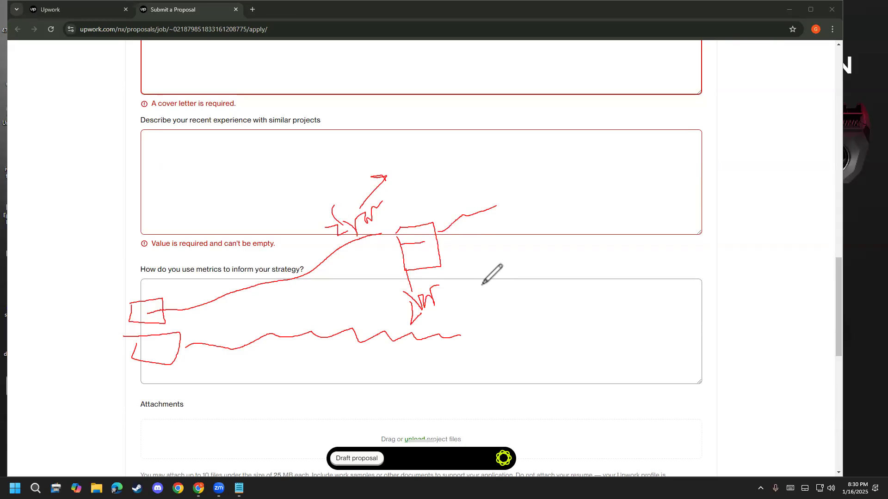
Step: Circle the metrics-strategy question in red, add a short wavy line in its answer field, and clear the drawing
mouse_move(146, 260)
left_mouse_down()
mouse_move(313, 242)
mouse_move(307, 268)
mouse_move(183, 280)
mouse_move(141, 250)
mouse_move(151, 259)
left_mouse_up()
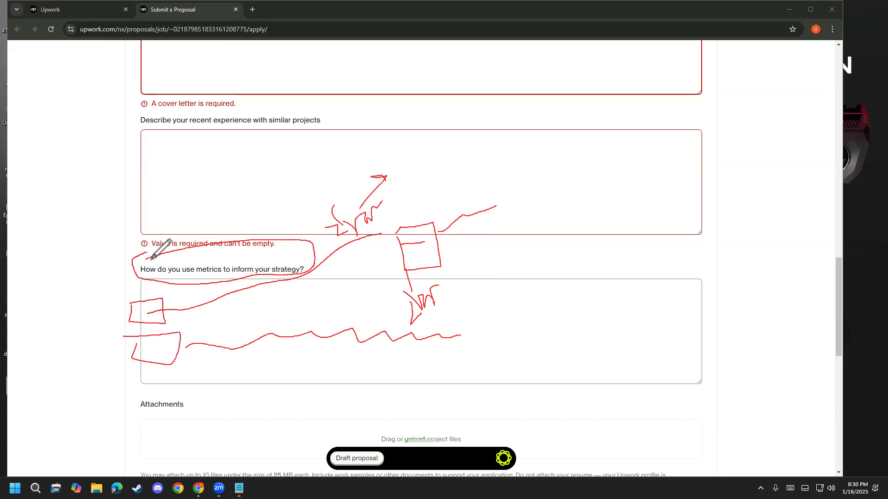
left_click_drag(543, 319, 621, 306)
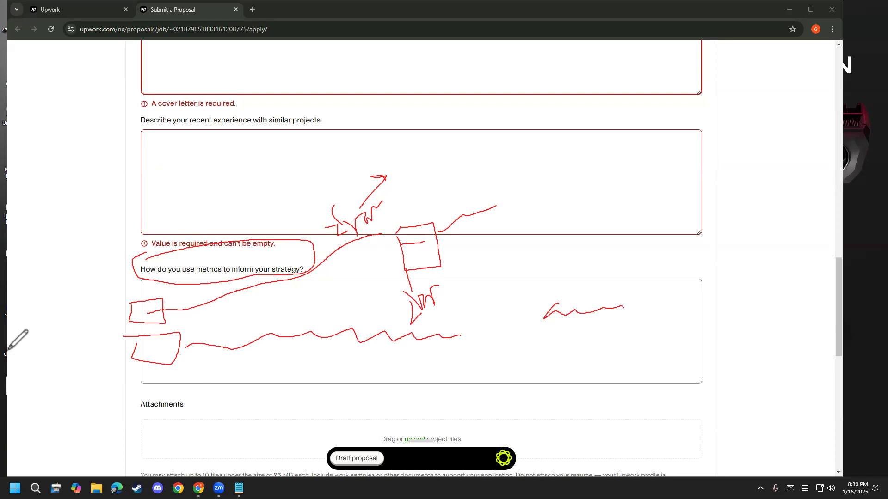
left_click(52, 312)
left_click(192, 334)
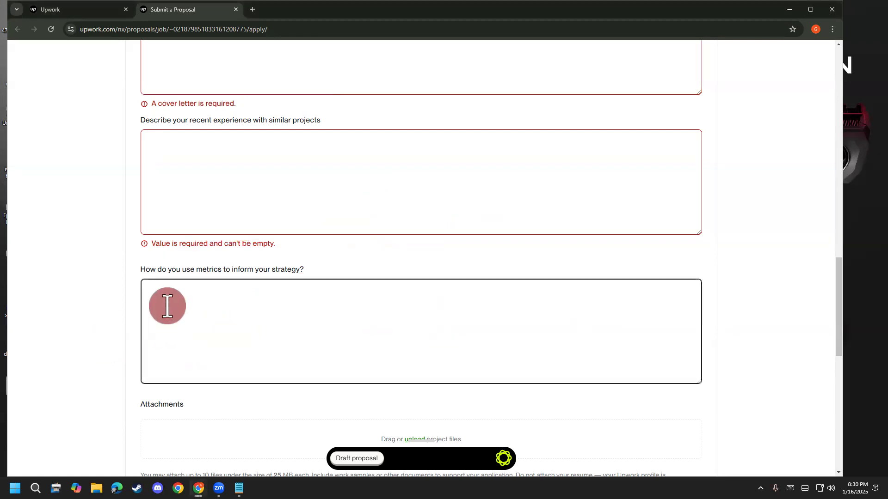
Step: Review the Attachments and Profile highlights sections, and try to submit the proposal with the cover letter and answers left empty
left_click(124, 360)
scroll(123, 365, "down", 5)
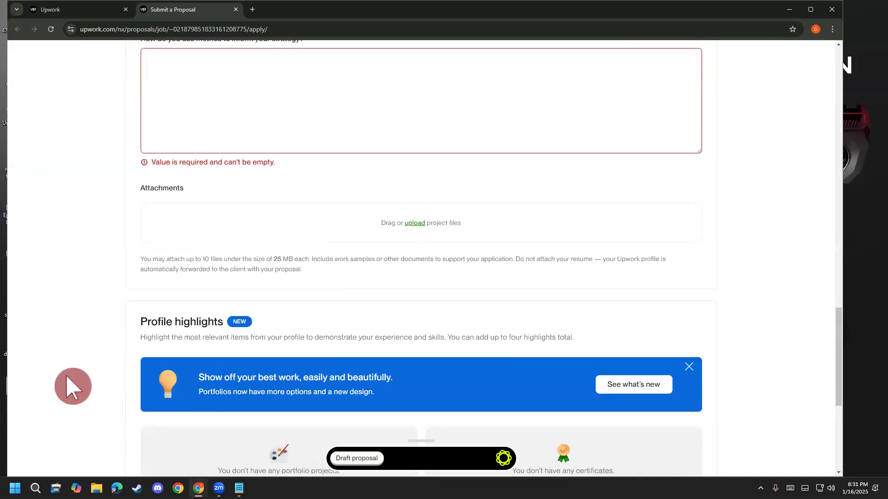
scroll(73, 386, "down", 4)
scroll(67, 376, "down", 3)
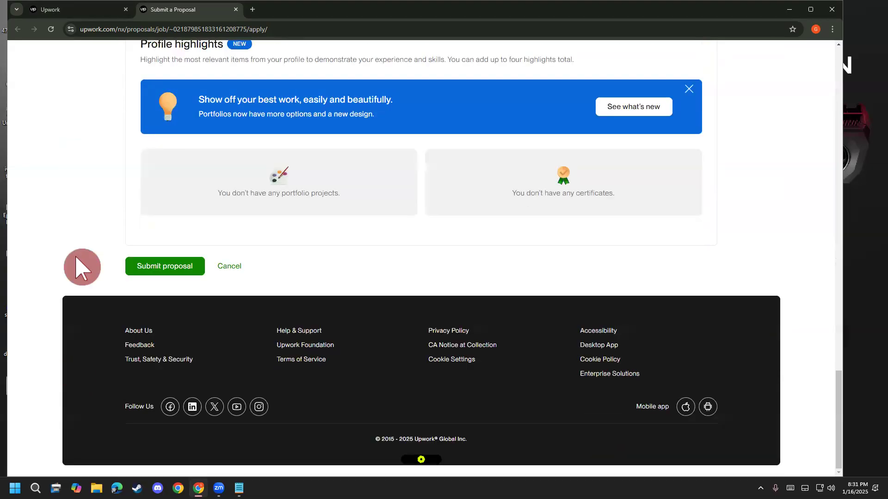
scroll(79, 264, "up", 1)
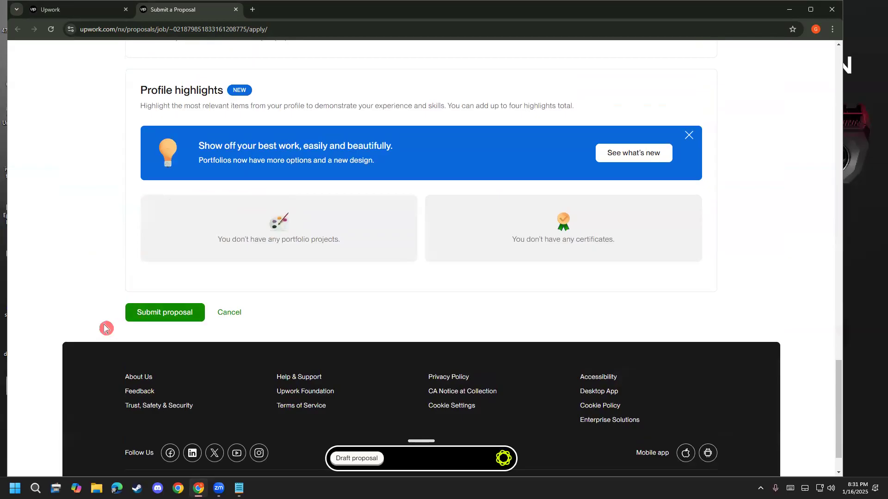
left_click(137, 320)
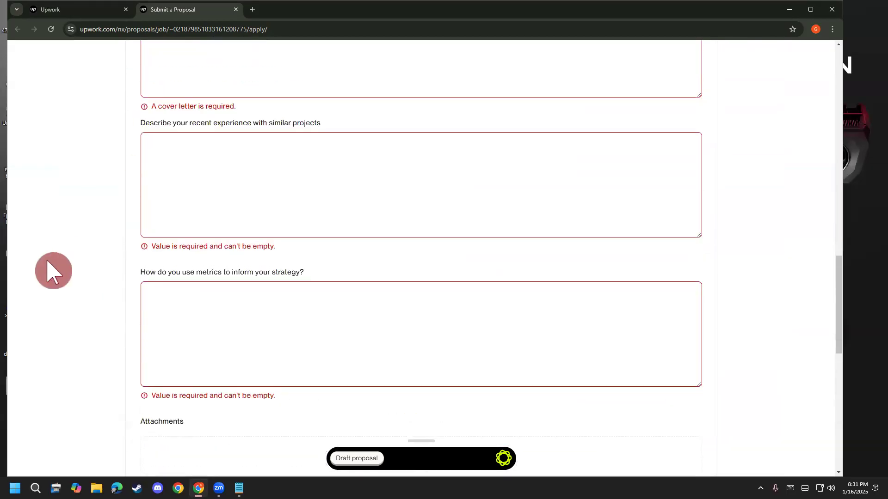
Step: Close the Social Media Advertising Specialist proposal and its job details to return to the best-matches job list
scroll(54, 272, "up", 15)
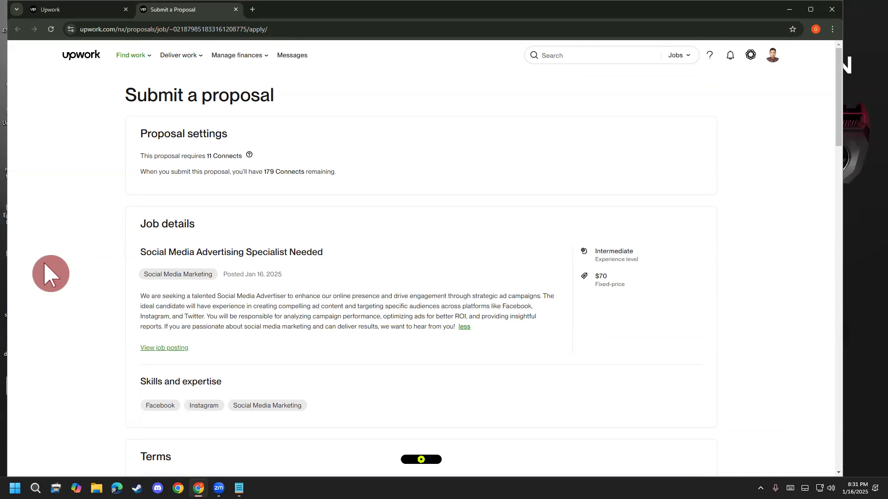
left_click(235, 10)
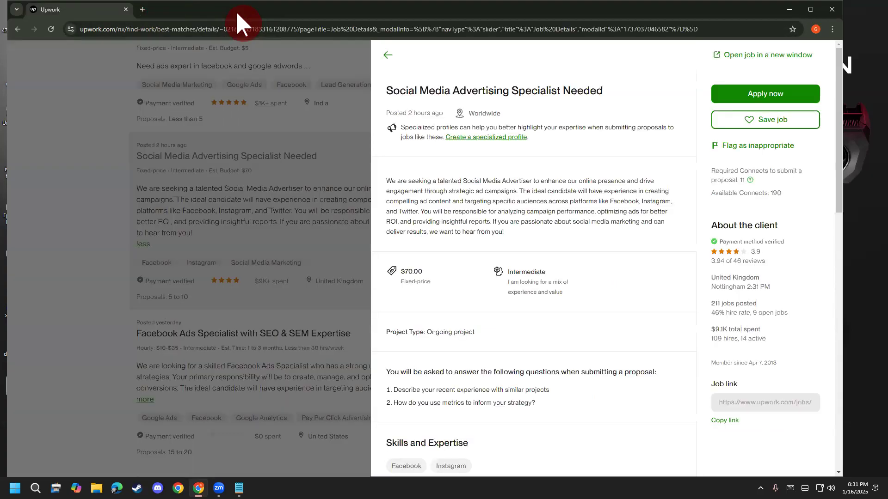
left_click(93, 226)
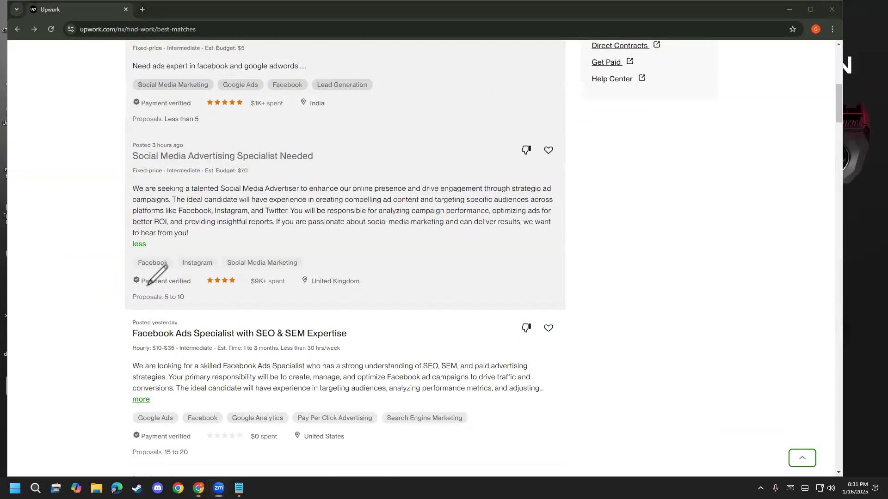
Step: Circle Payment verified on the Social Media Advertising Specialist job in red, aim three arrows at it, and clear the drawing
mouse_move(154, 291)
left_mouse_down()
mouse_move(124, 277)
mouse_move(158, 268)
mouse_move(210, 277)
mouse_move(184, 297)
mouse_move(155, 293)
left_mouse_up()
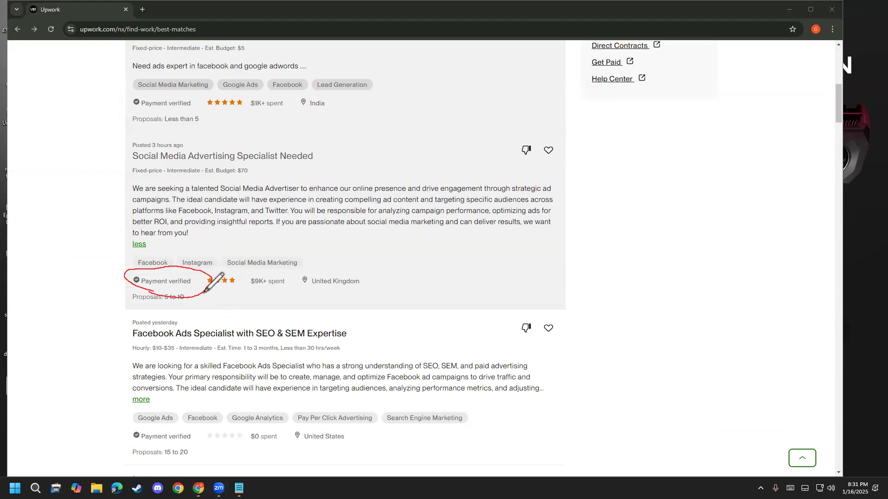
left_click_drag(201, 290, 320, 328)
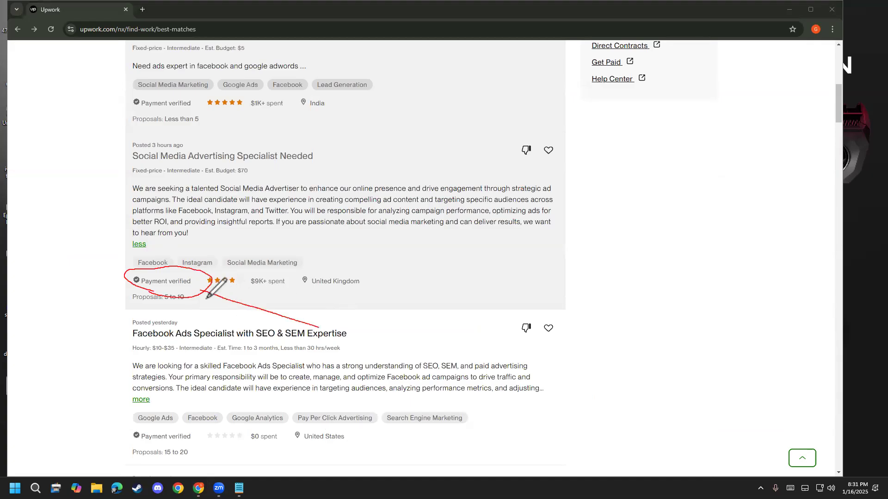
left_click_drag(206, 302, 239, 285)
left_click_drag(175, 168, 173, 267)
left_click_drag(192, 234, 173, 267)
mouse_move(39, 364)
left_mouse_down()
mouse_move(131, 286)
mouse_move(134, 328)
left_mouse_up()
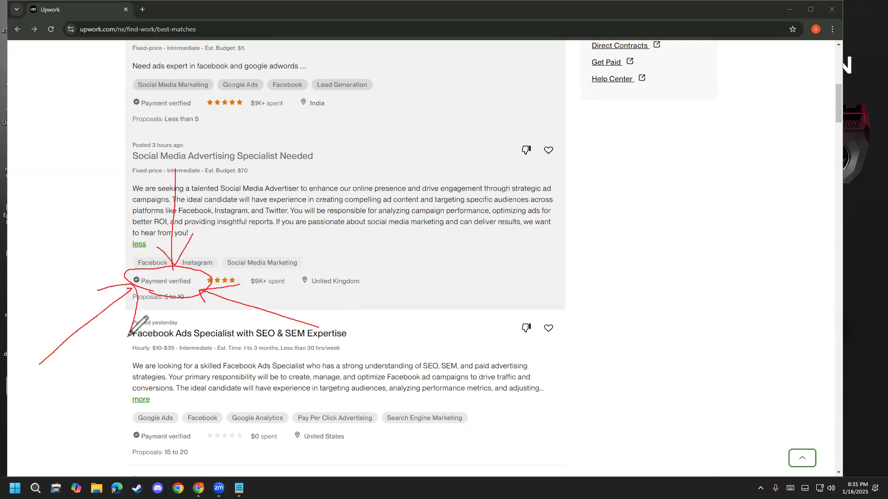
right_click(58, 298)
left_click(59, 301)
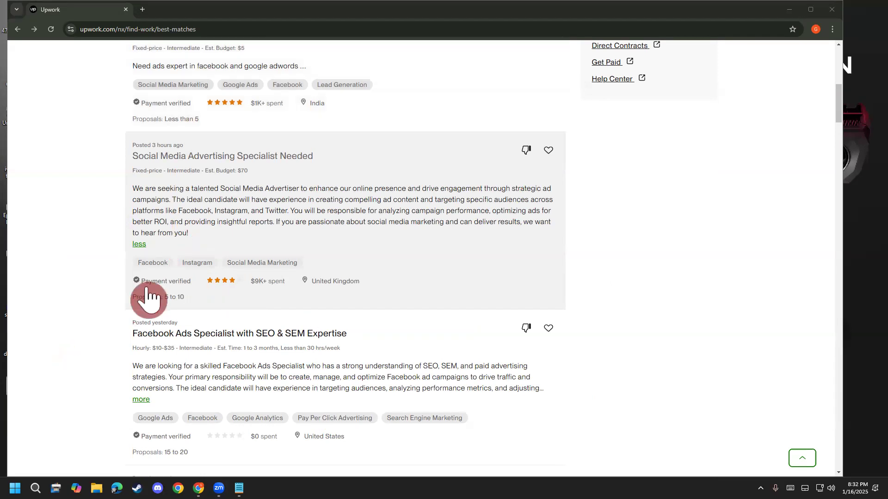
Step: Open the Facebook Ads Specialist with SEO & SEM Expertise job and start a proposal for it
scroll(56, 427, "down", 3)
scroll(60, 436, "down", 4)
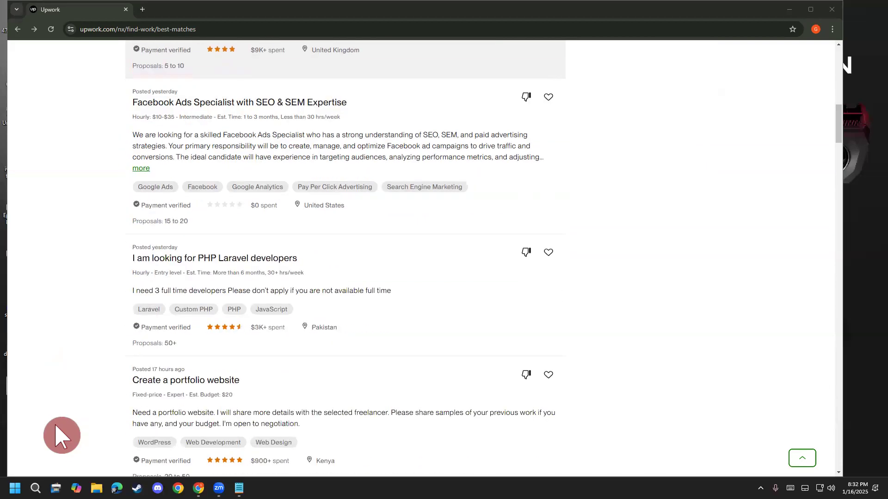
scroll(59, 418, "up", 6)
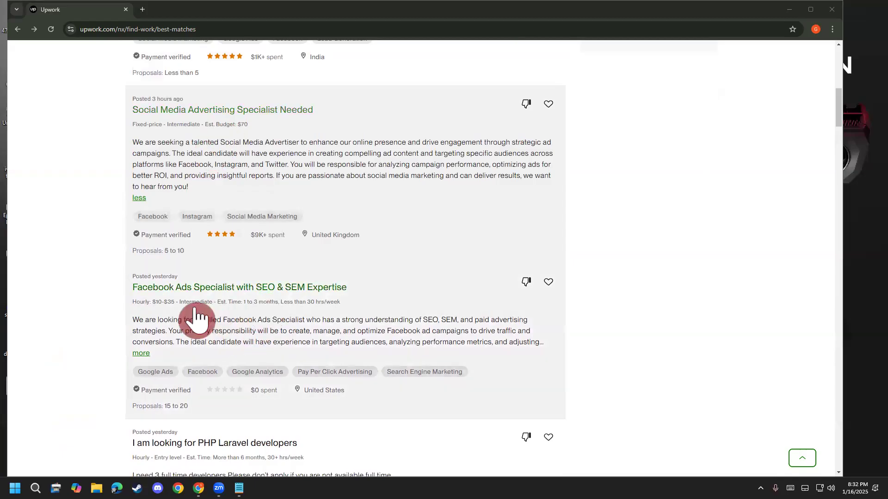
left_click(304, 309)
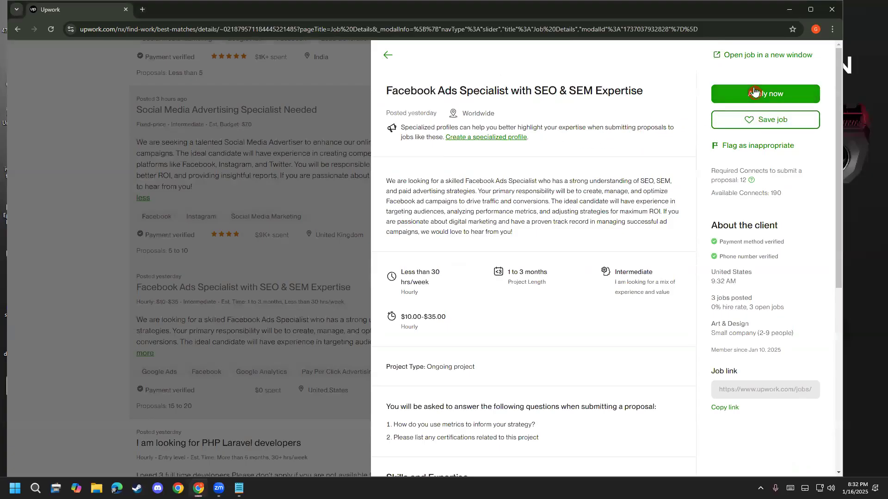
left_click(760, 96)
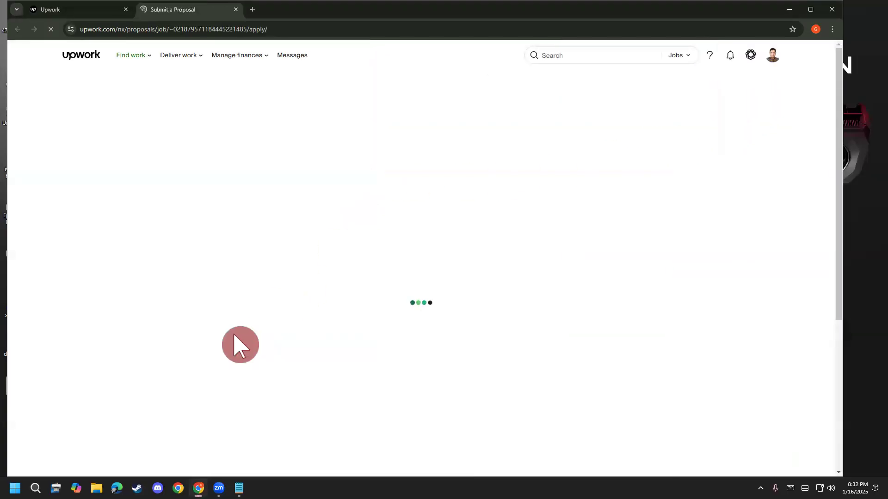
Step: Schedule a 10% rate increase every 3 months in the proposal's terms
scroll(239, 344, "down", 8)
scroll(240, 344, "down", 3)
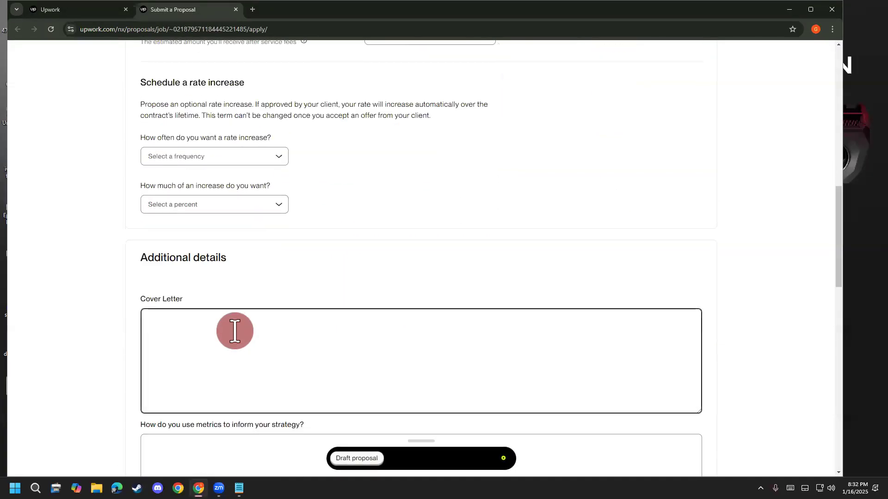
left_click(227, 164)
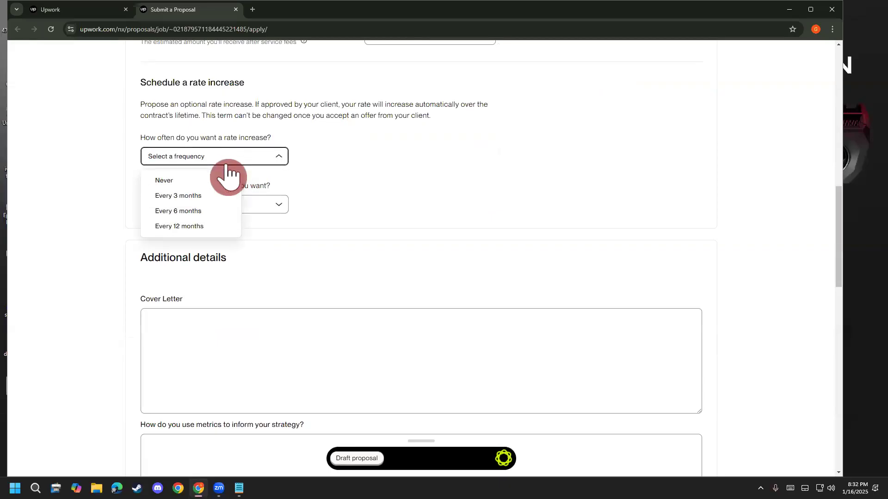
left_click(181, 196)
left_click(203, 205)
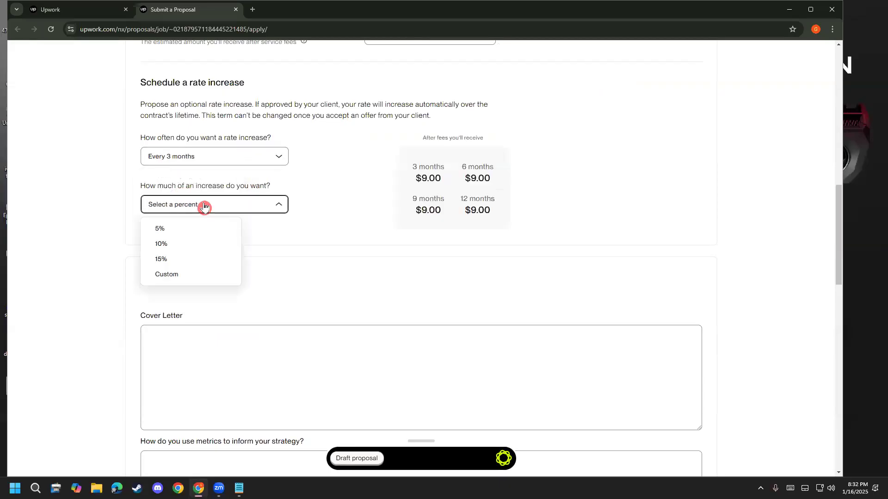
left_click(200, 243)
Step: Circle the Schedule a rate increase section in red and check its frequency and percentage choices
scroll(460, 280, "up", 2)
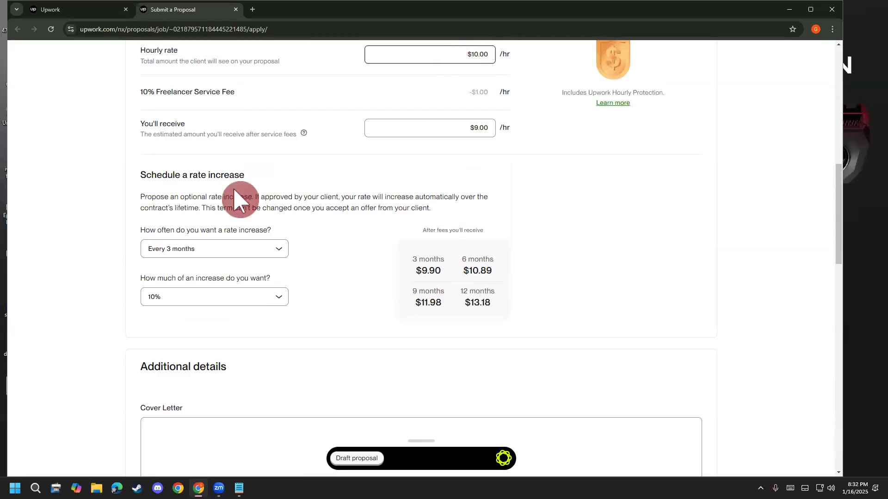
mouse_move(134, 166)
left_mouse_down()
mouse_move(407, 147)
mouse_move(581, 314)
mouse_move(342, 382)
mouse_move(94, 325)
mouse_move(146, 149)
mouse_move(148, 166)
left_mouse_up()
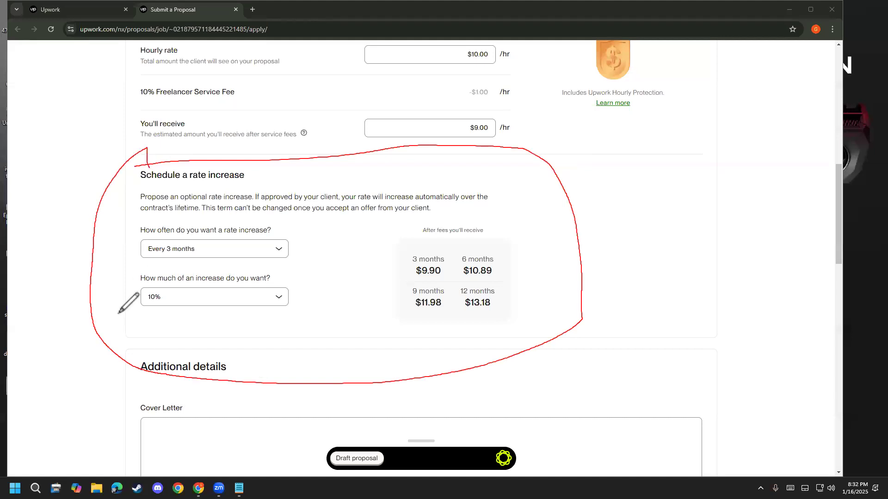
left_click(166, 252)
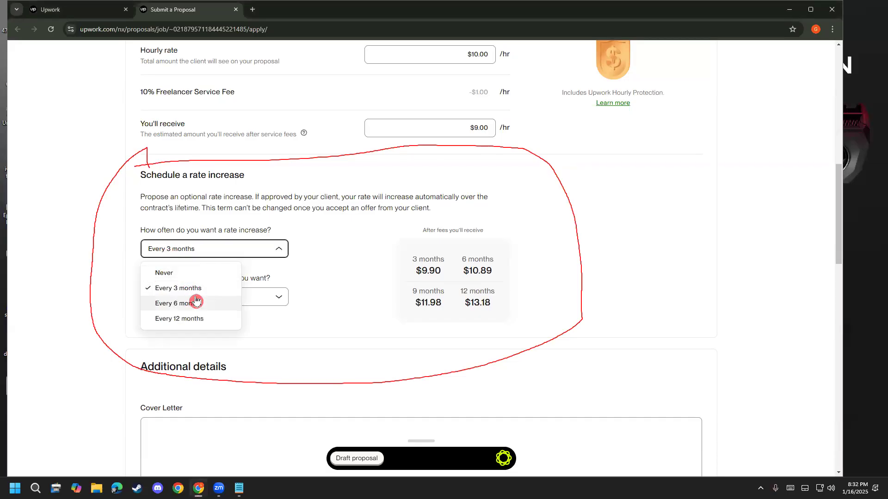
left_click(460, 270)
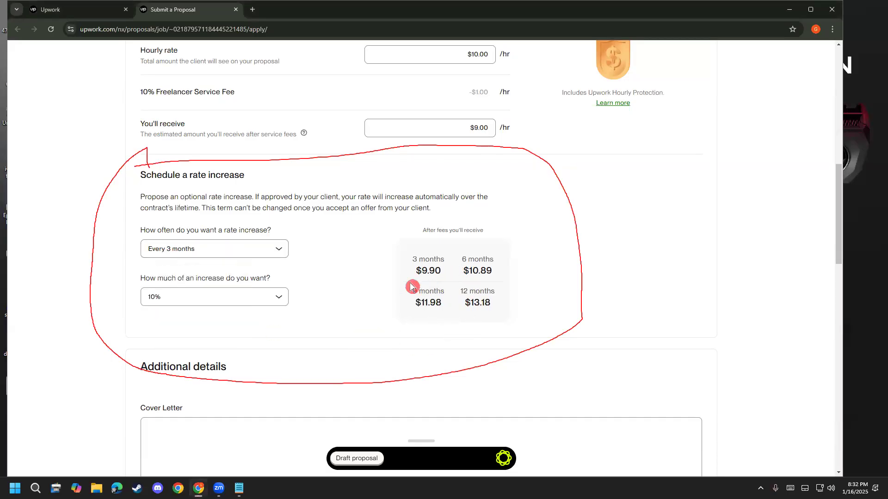
left_click(260, 309)
left_click(462, 272)
Step: Highlight the 3-month after-fees amount and examine the Hourly rate and You'll receive fields above it
left_click_drag(419, 269, 449, 273)
scroll(448, 273, "up", 4)
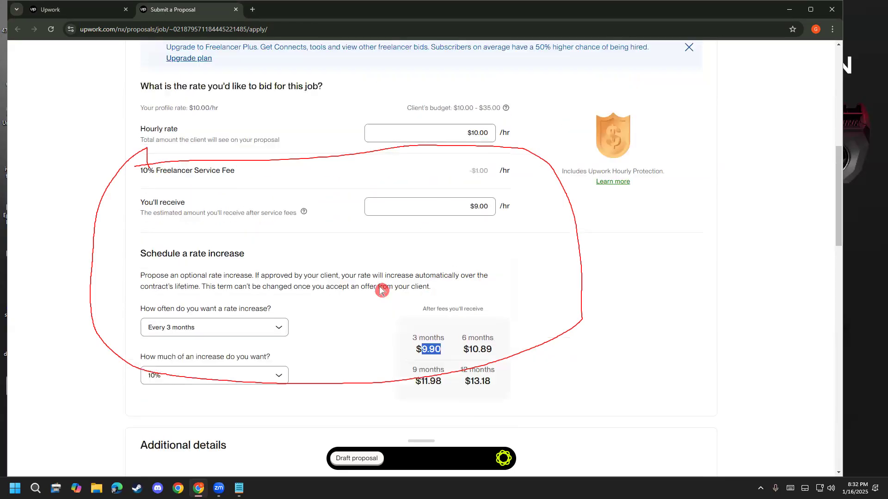
left_click(463, 236)
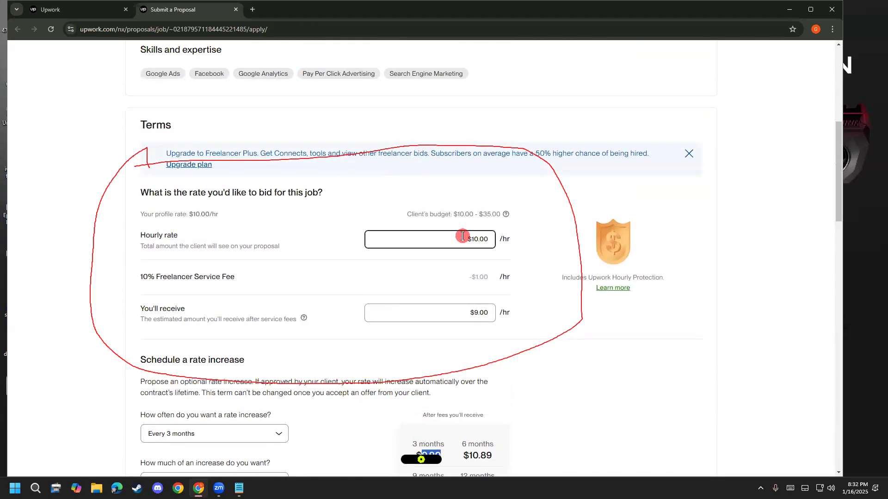
left_click(477, 313)
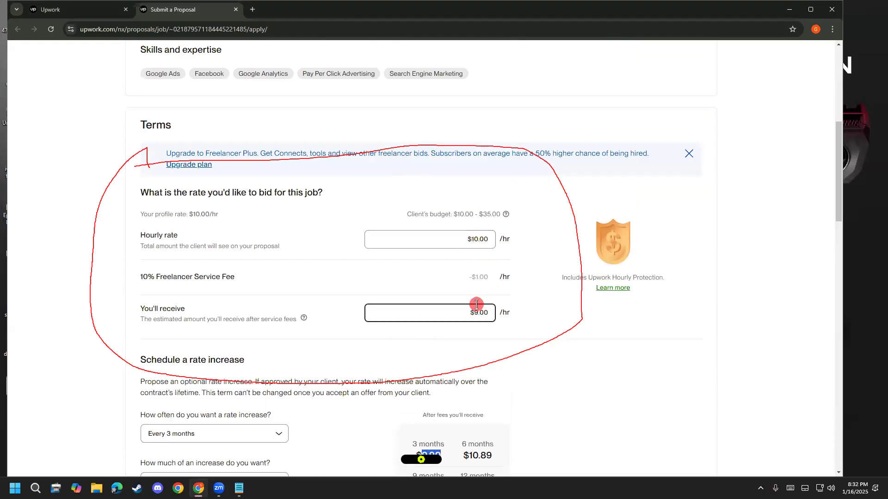
Step: Examine the Schedule a rate increase projections, highlighting the after-fees amounts for 9 months and 12 months
left_click(518, 342)
scroll(508, 349, "down", 5)
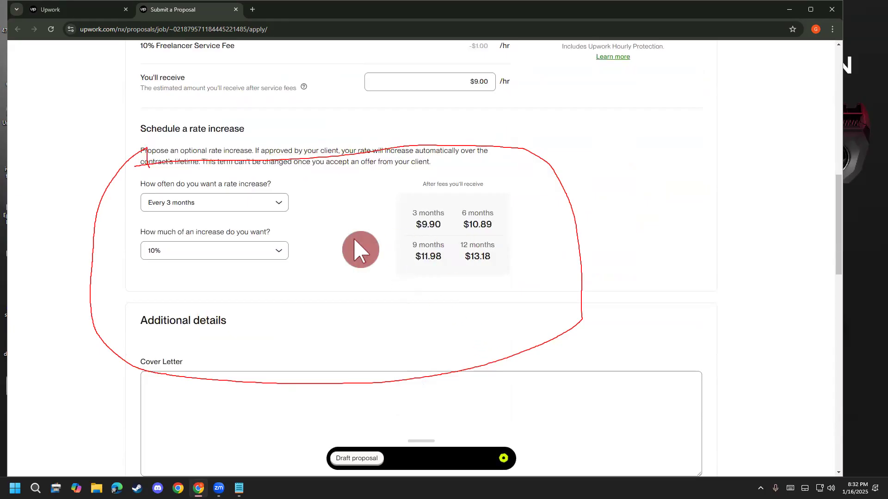
left_click(214, 257)
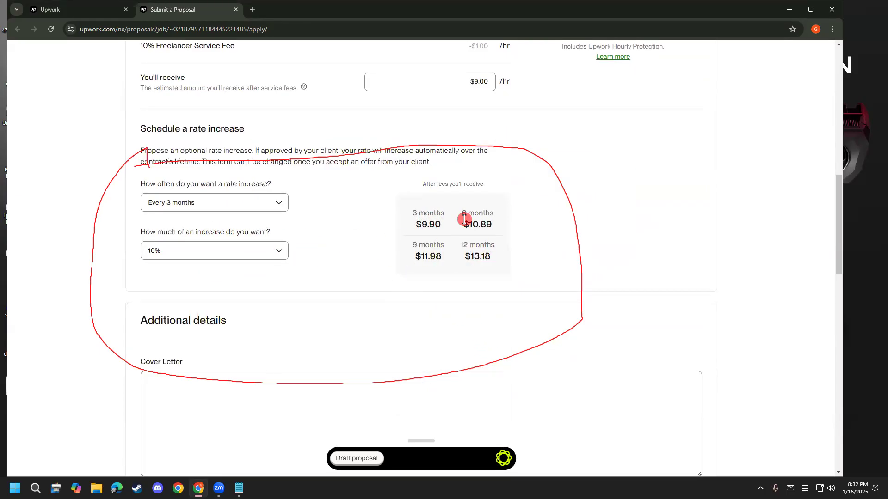
double_click(425, 253)
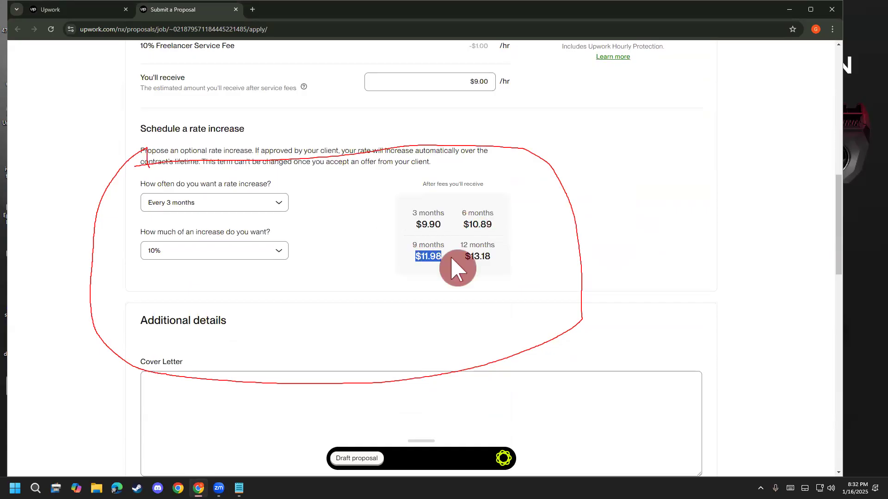
double_click(470, 256)
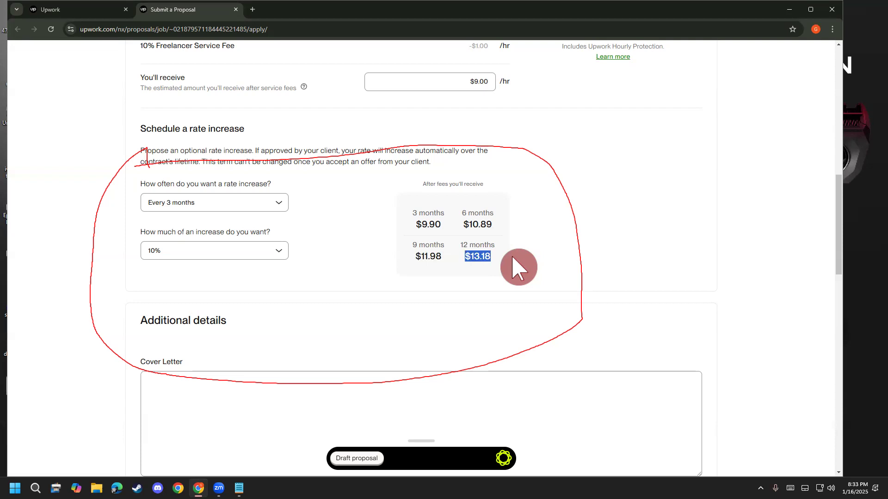
scroll(511, 262, "up", 1)
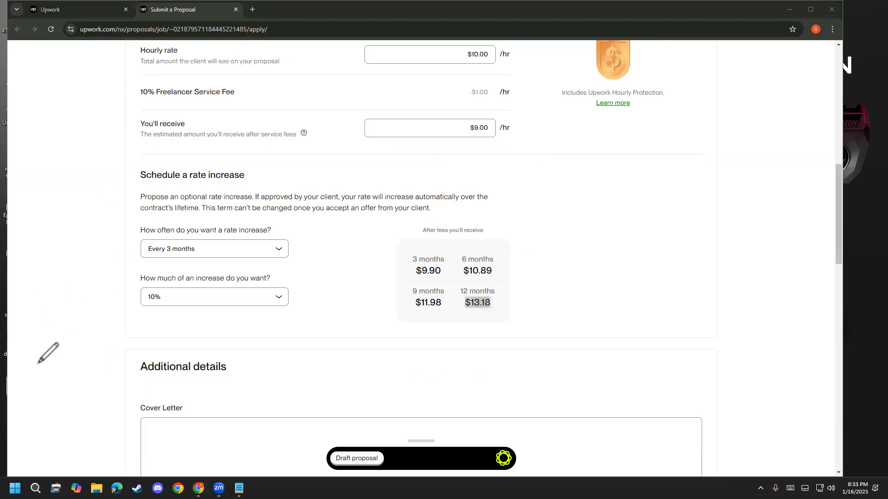
Step: Close the unsubmitted proposal and the Facebook Ads Specialist job details, returning to the start of the Best Matches feed
left_click(235, 9)
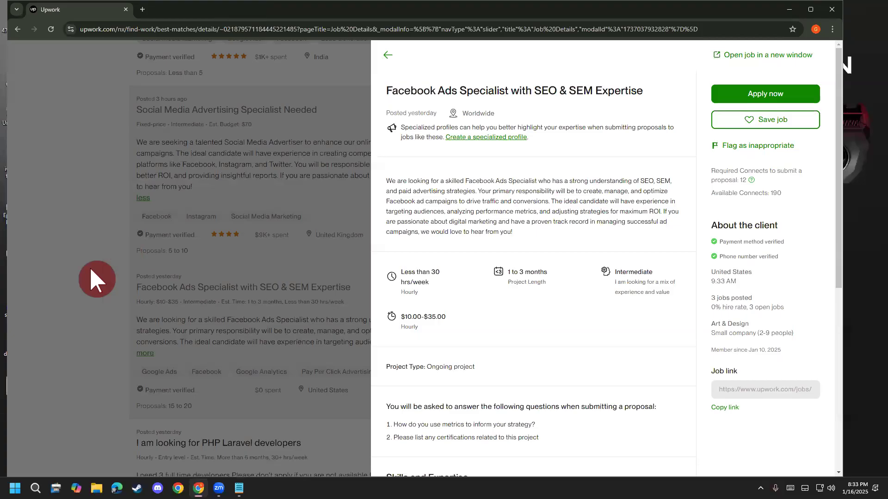
left_click(109, 282)
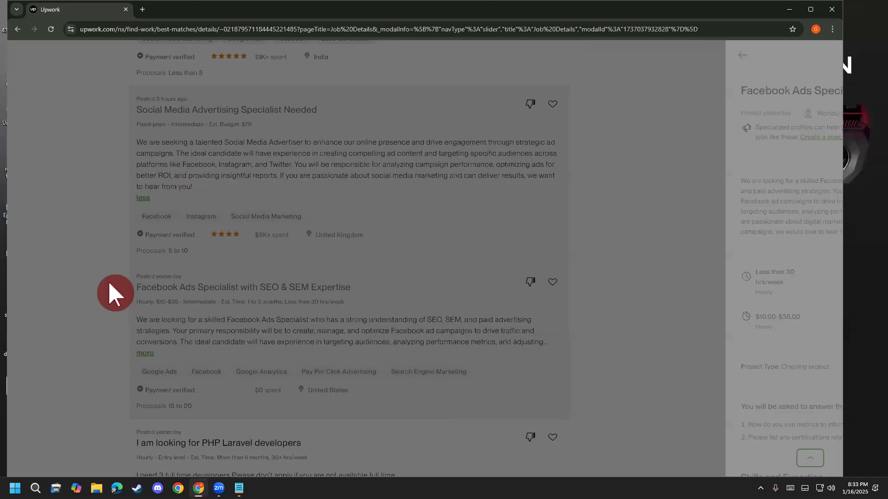
scroll(129, 369, "up", 10)
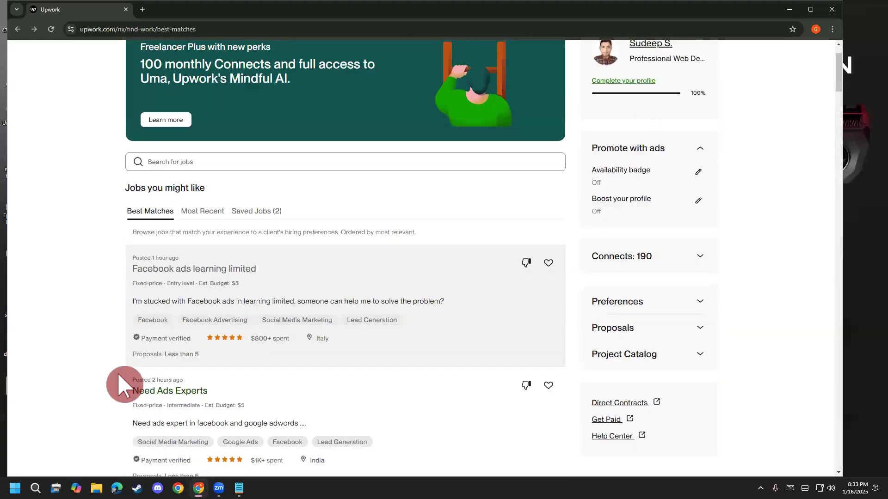
scroll(124, 384, "up", 2)
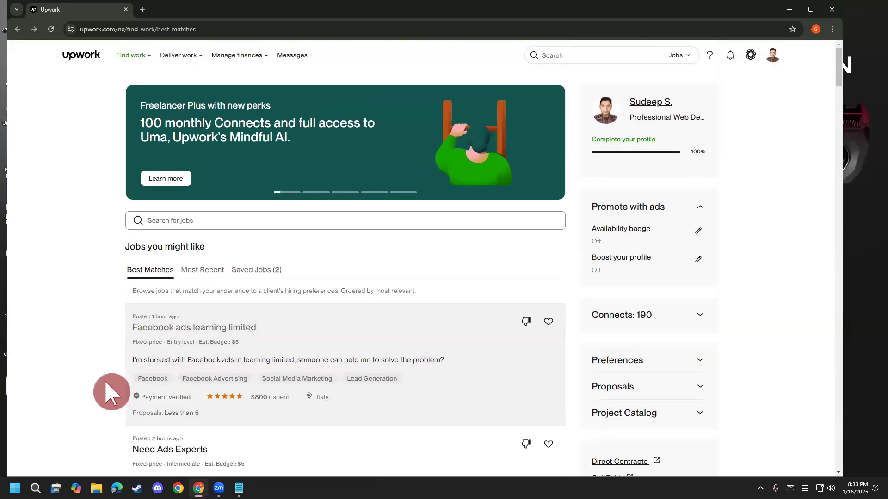
Step: Browse the Best Matches job listings and check which categories the site search offers besides Jobs
scroll(111, 393, "down", 14)
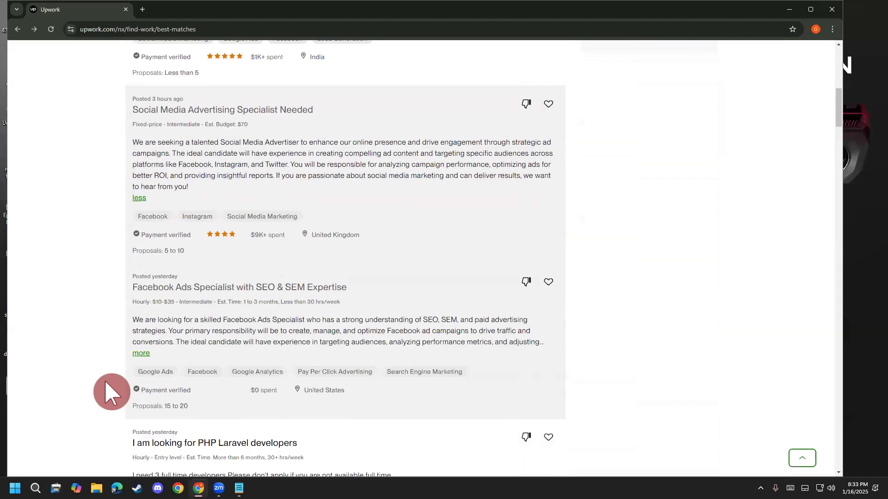
scroll(111, 393, "down", 3)
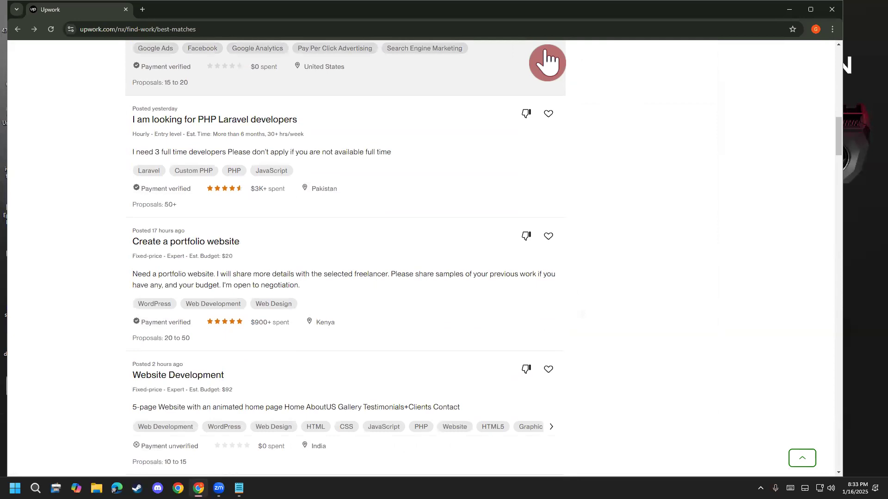
scroll(74, 367, "up", 15)
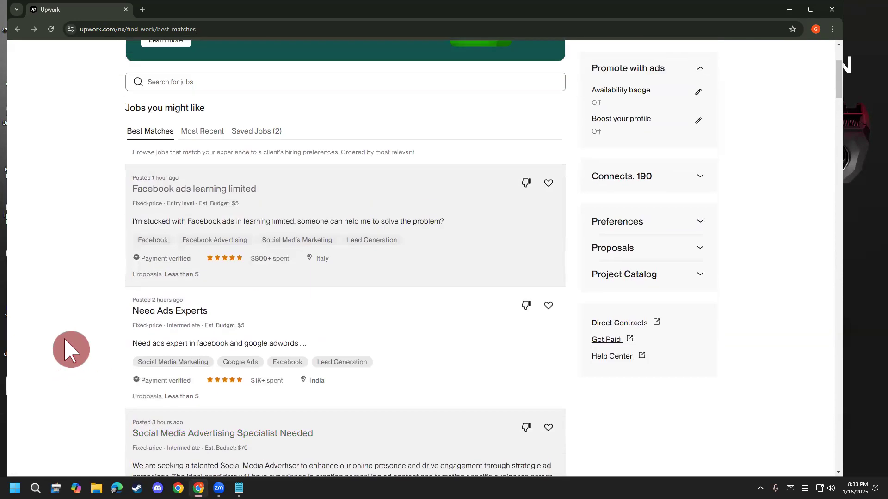
scroll(71, 349, "up", 3)
left_click(677, 56)
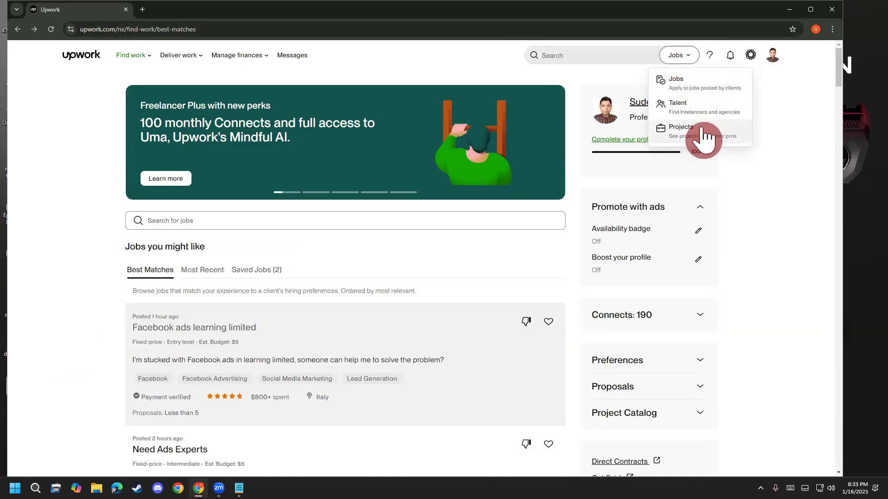
left_click(784, 178)
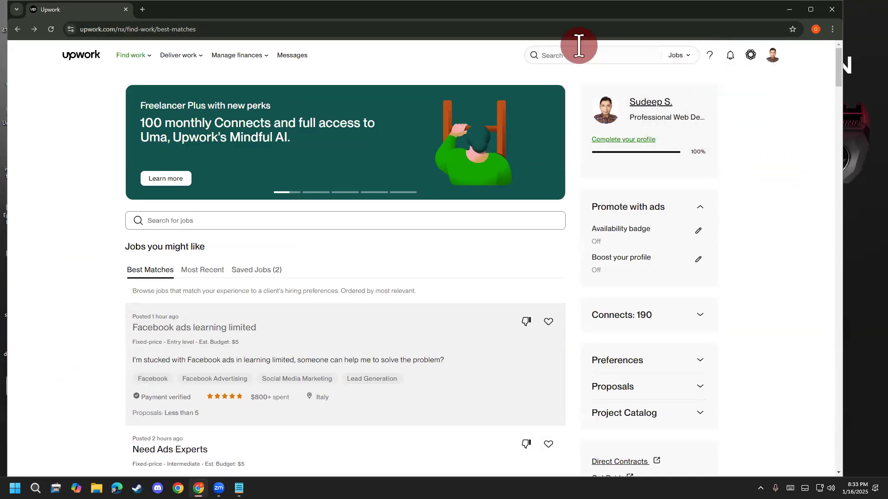